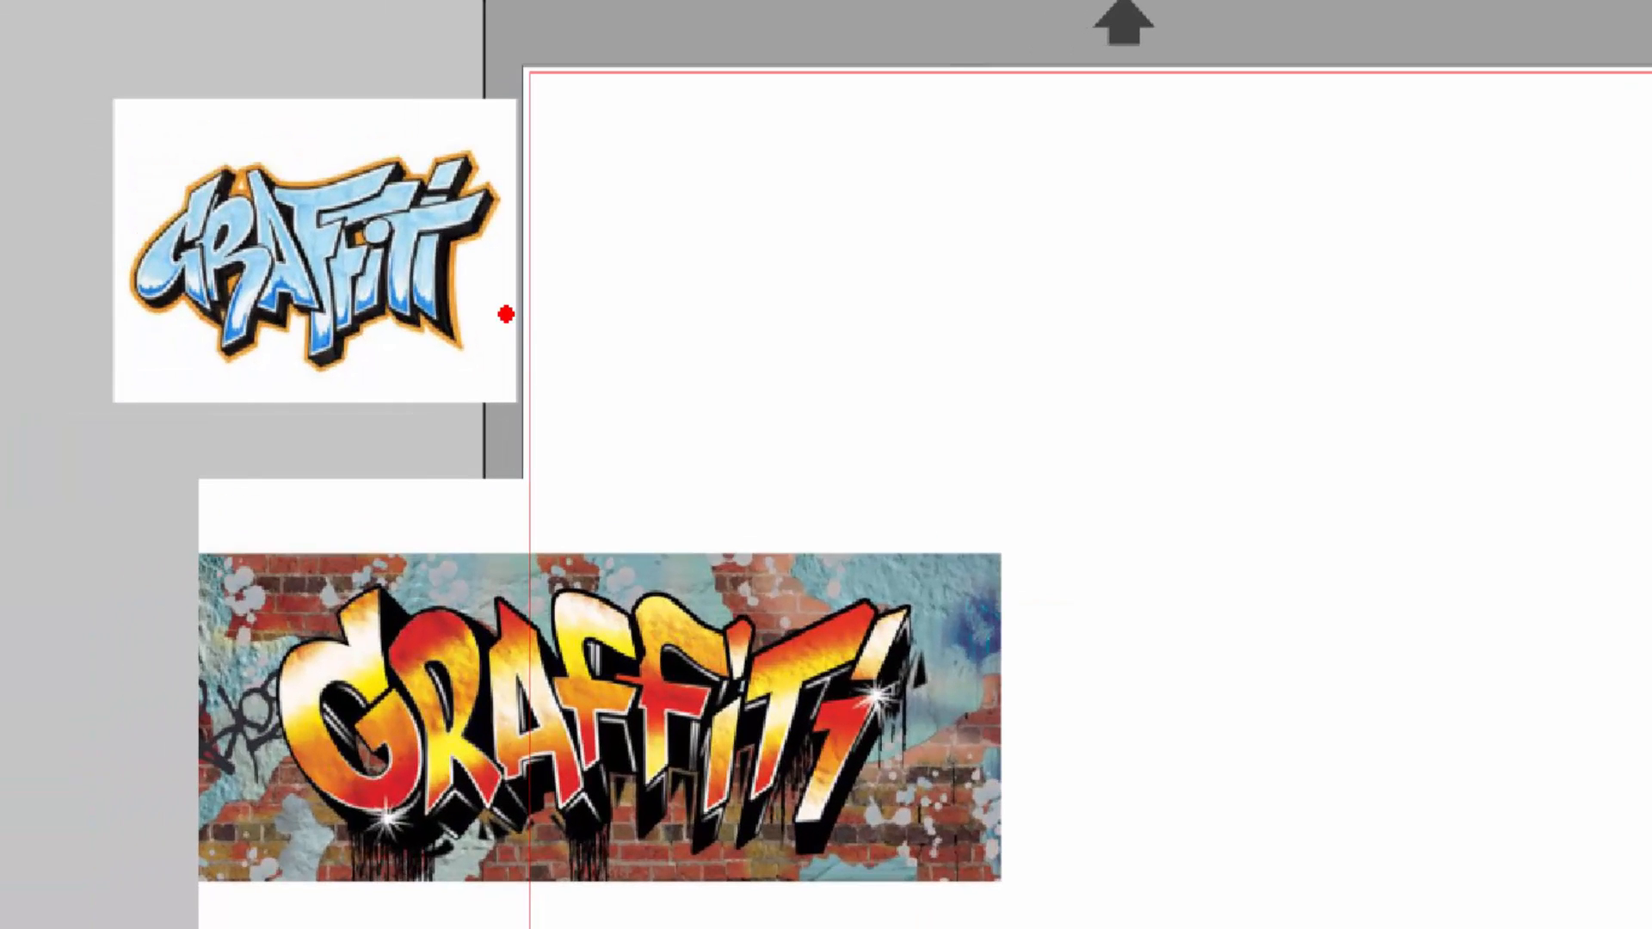
left_click_drag(505, 310, 611, 322)
left_click_drag(946, 587, 1170, 559)
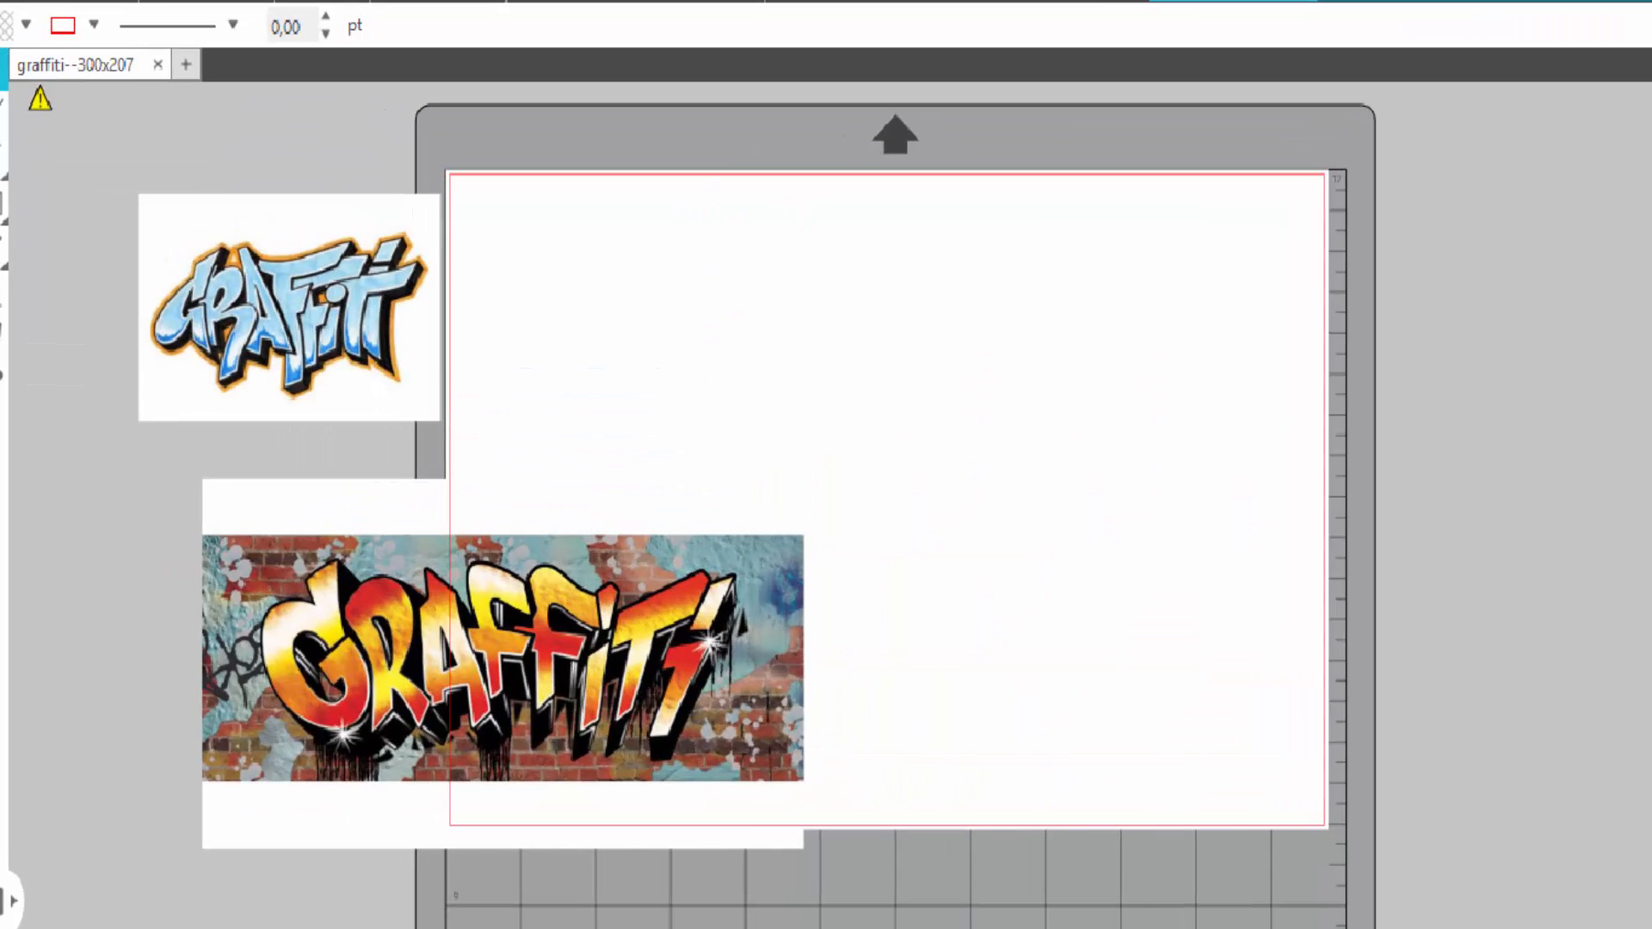
left_click_drag(170, 491, 841, 825)
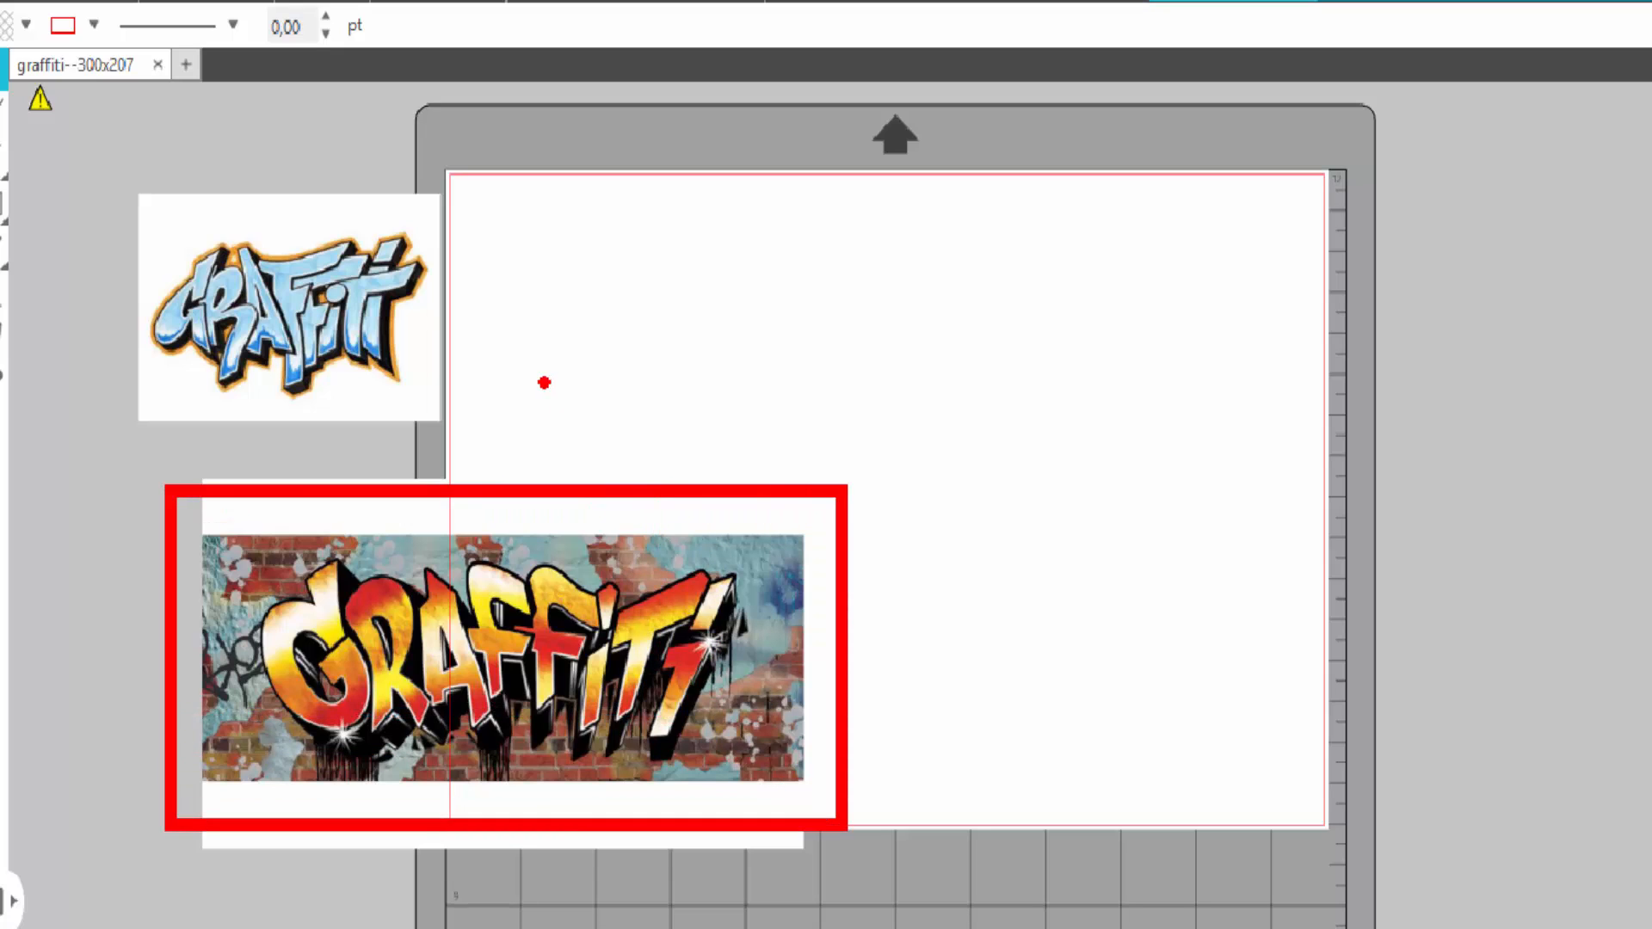
left_click_drag(486, 351, 659, 427)
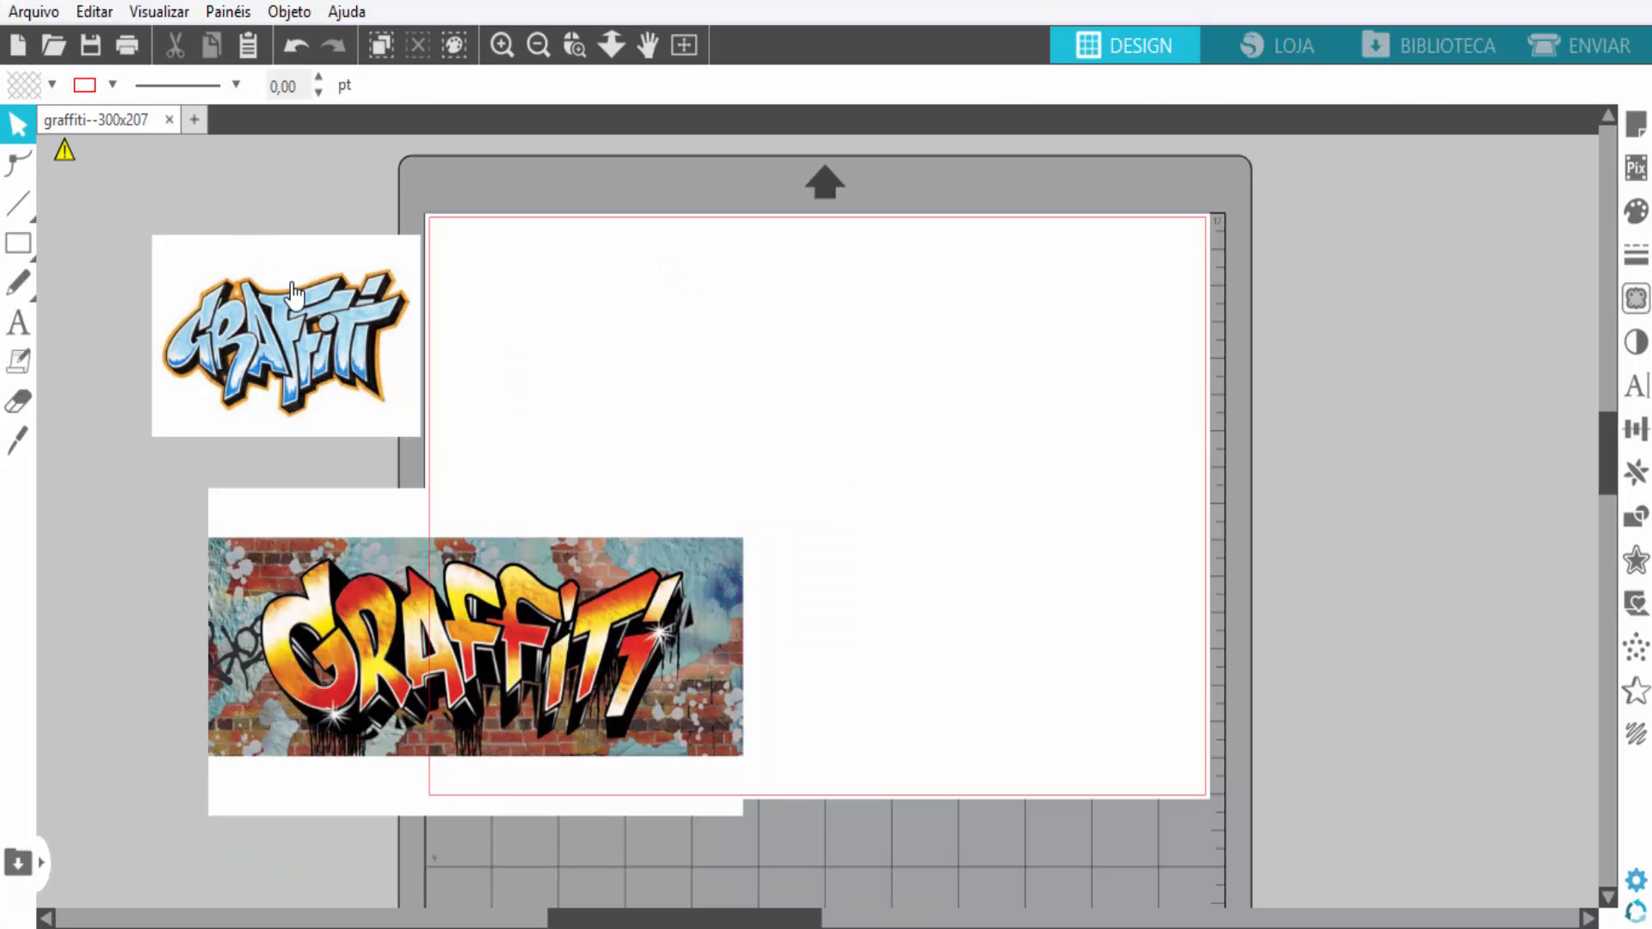
Enlarge the blue graffiti image to about 285 × 197 mm and move it over the page
left_click(296, 256)
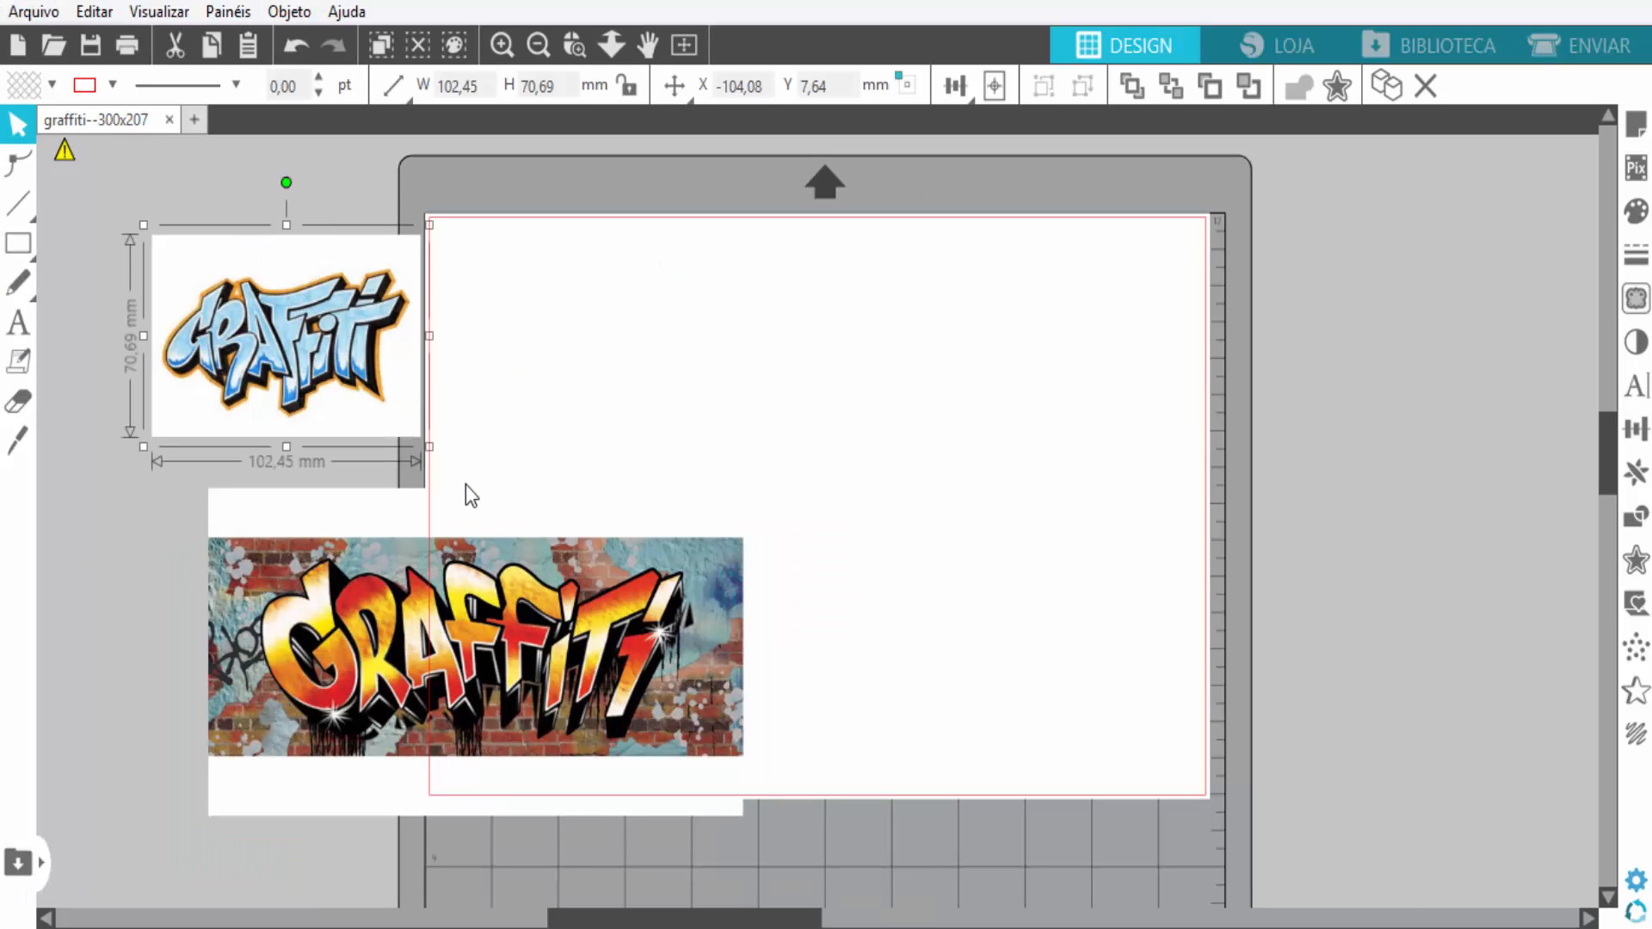
left_click_drag(449, 468, 993, 676)
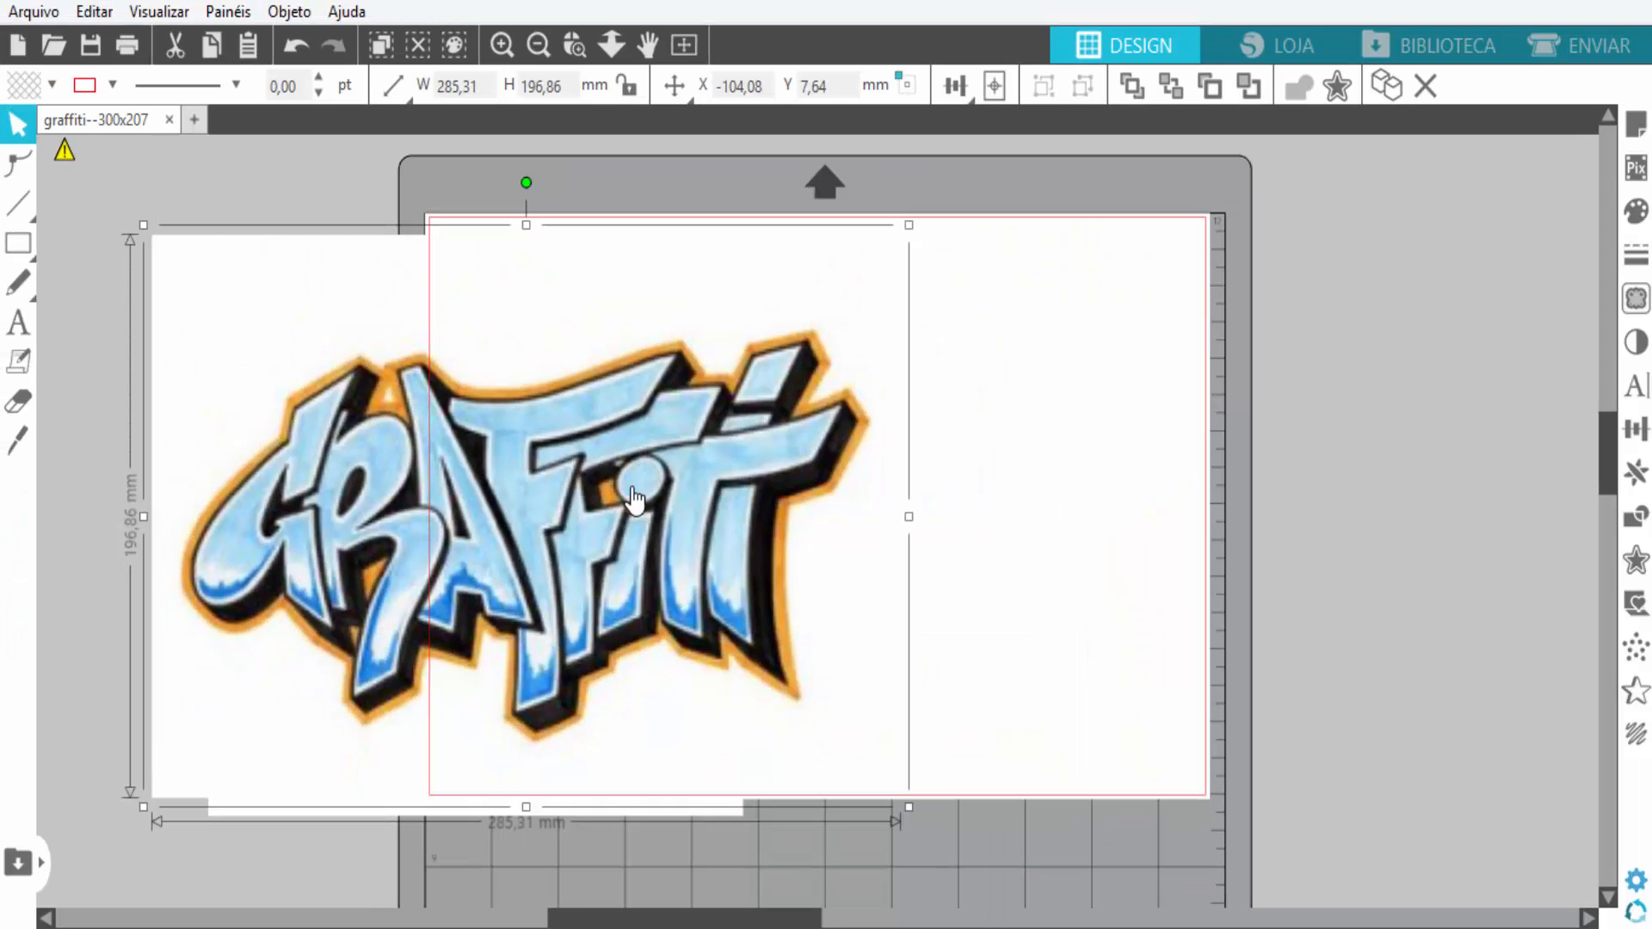
left_click_drag(635, 499, 828, 498)
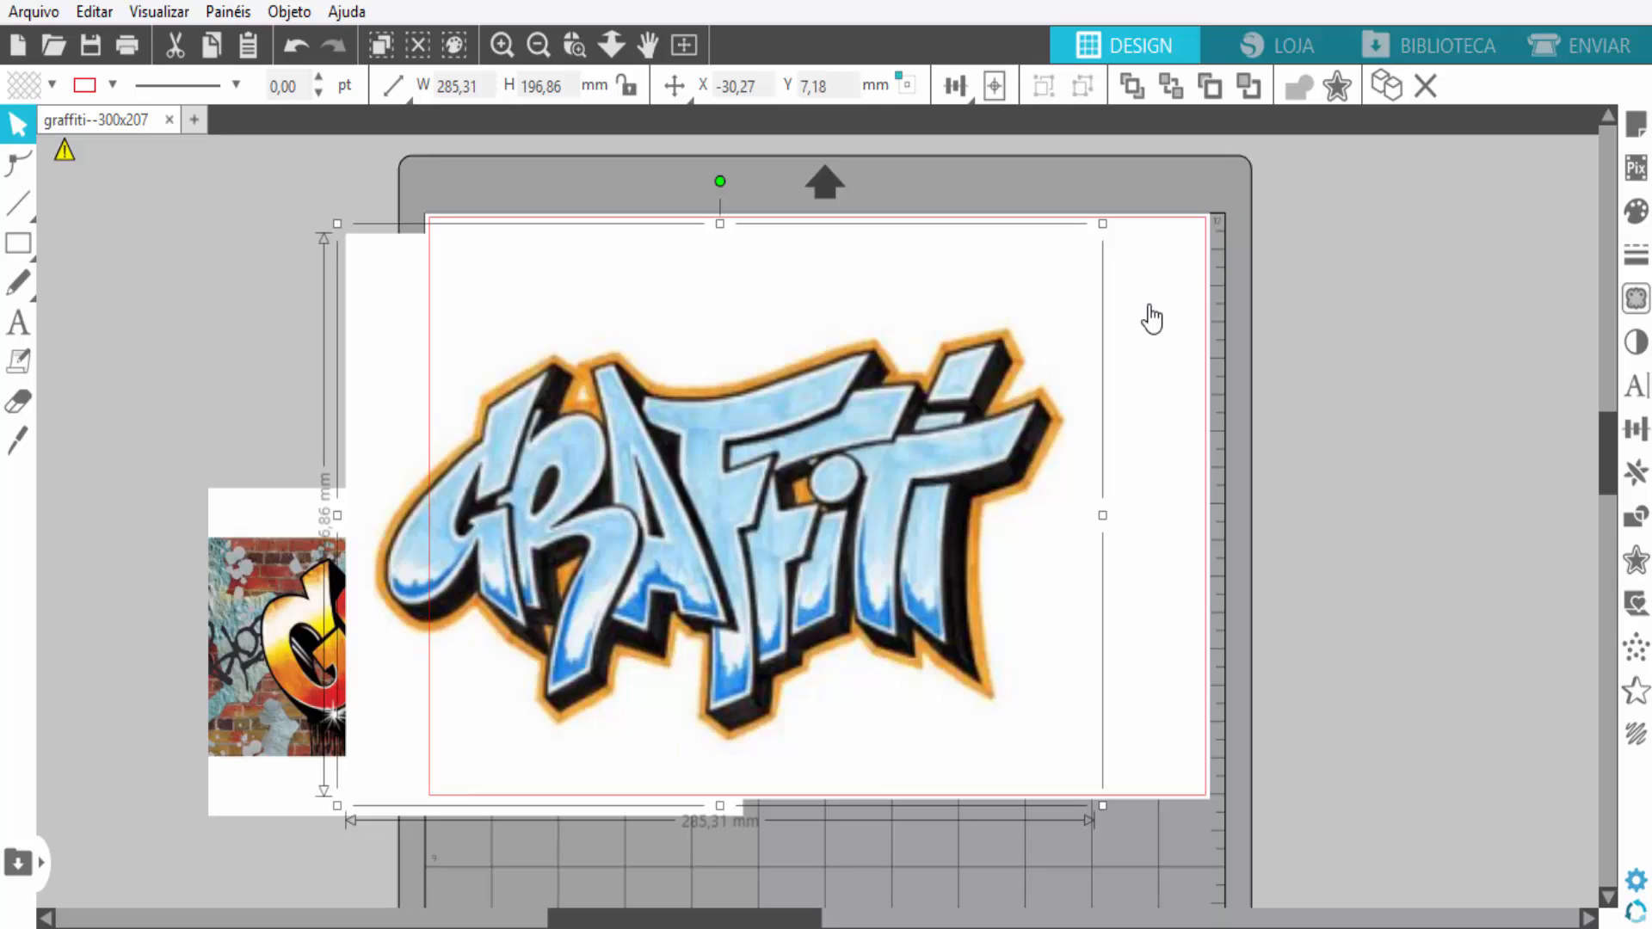
key("i")
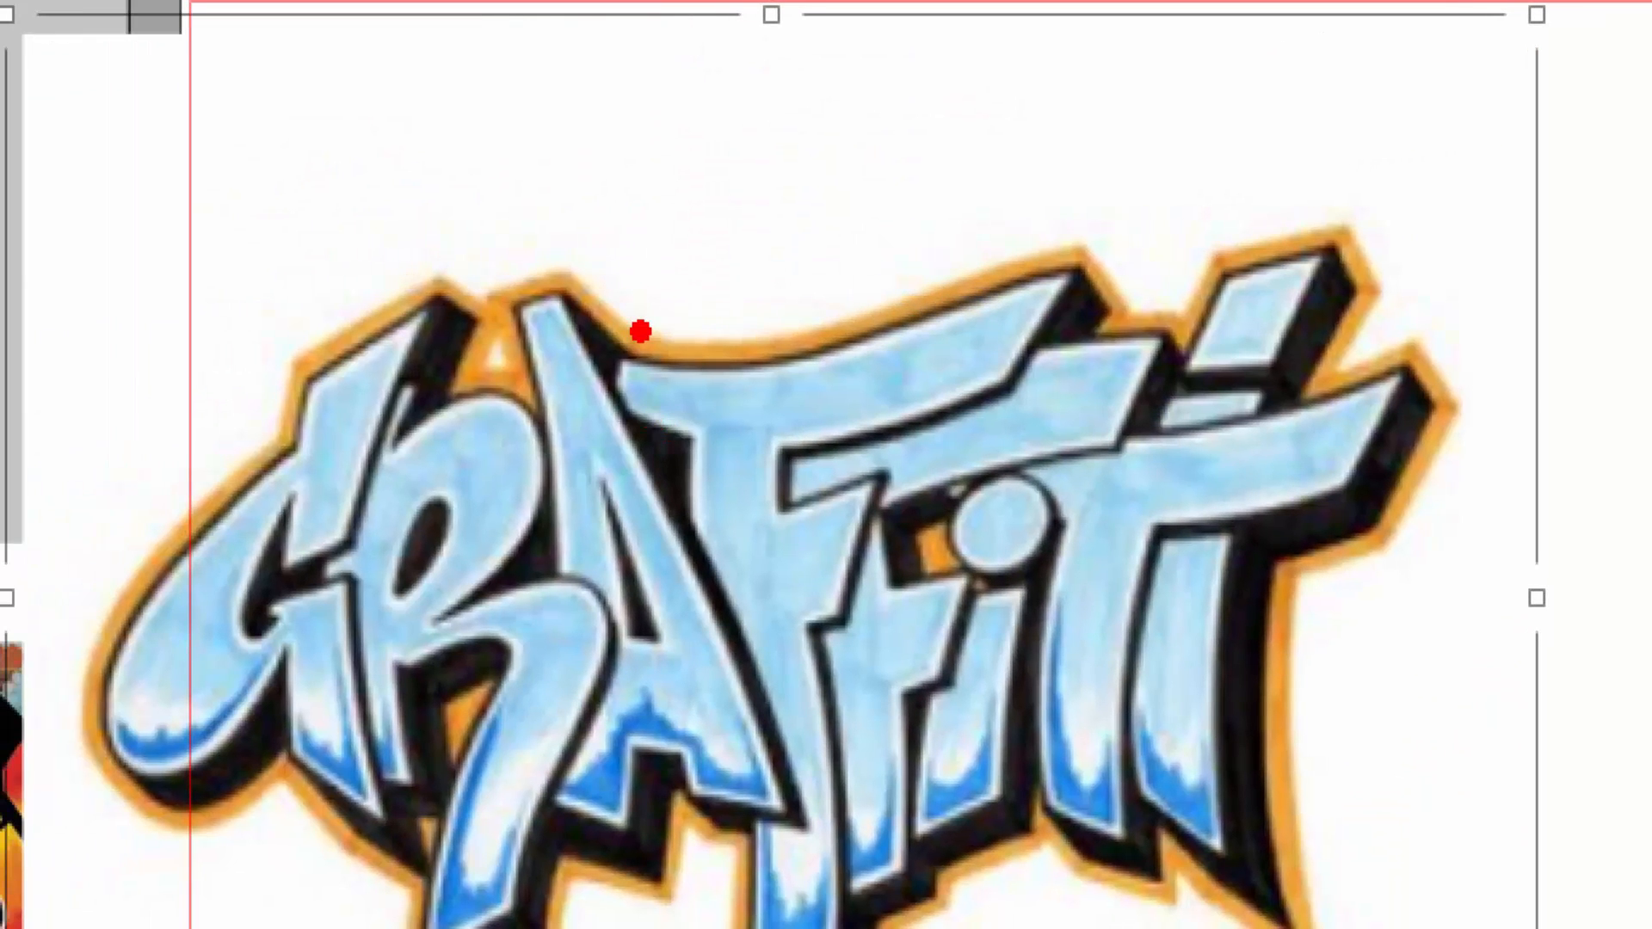
left_click_drag(297, 394, 387, 404)
mouse_move(729, 334)
left_mouse_down()
mouse_move(864, 333)
mouse_move(1086, 279)
left_mouse_up()
mouse_move(713, 329)
left_mouse_down()
mouse_move(827, 312)
mouse_move(925, 250)
mouse_move(1110, 252)
left_mouse_up()
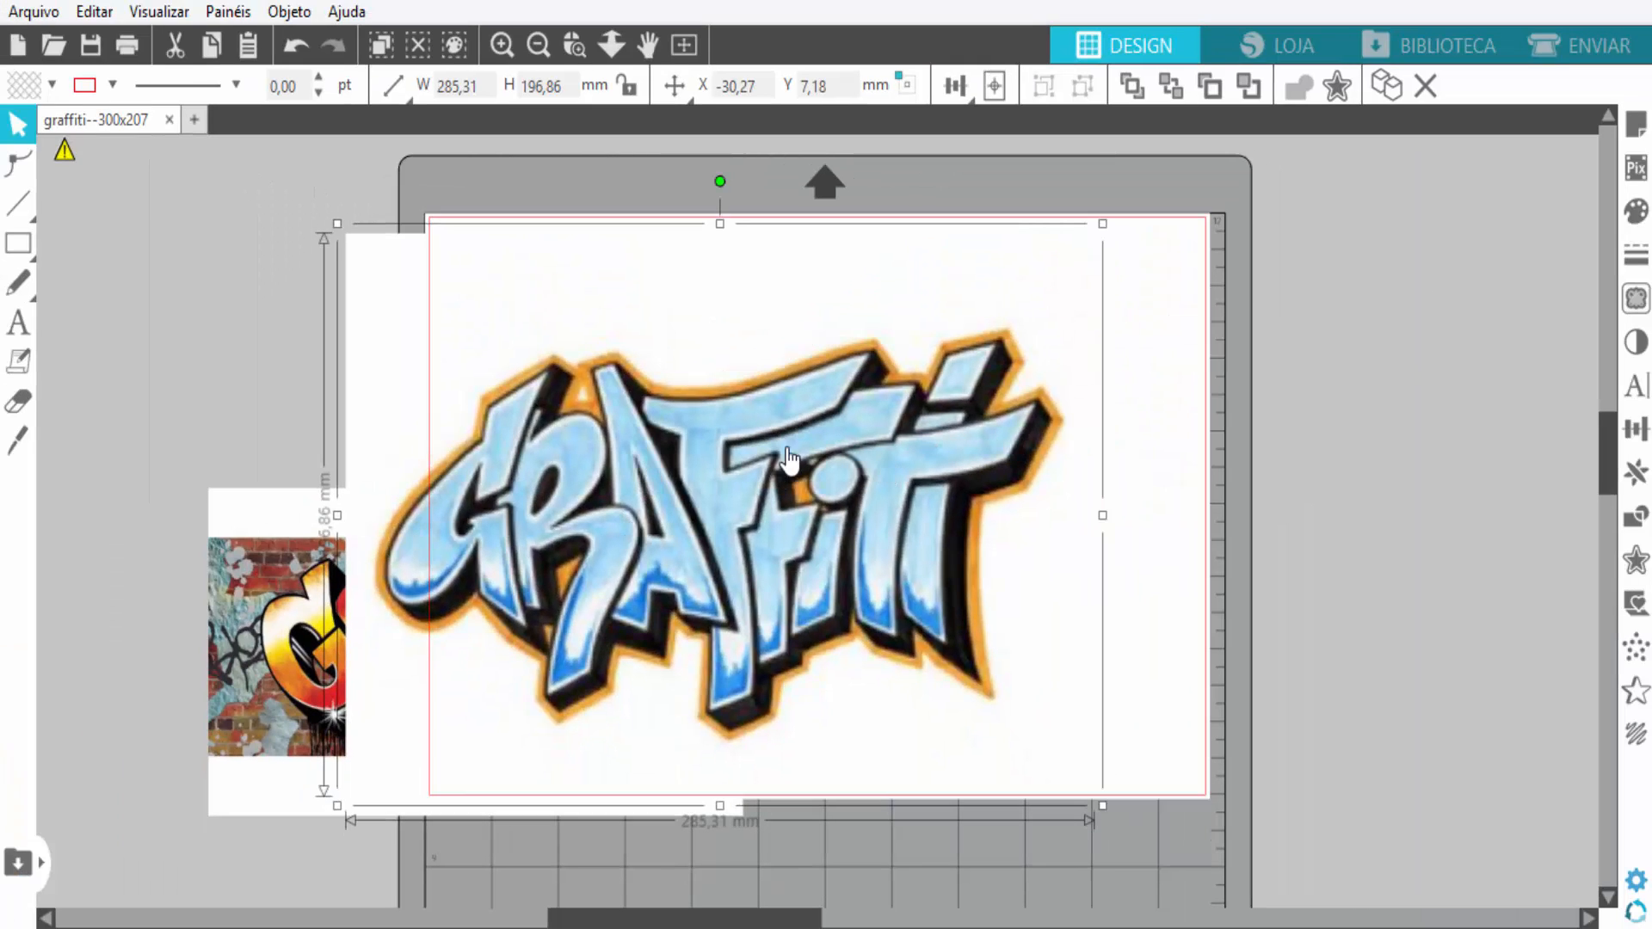
Shrink the blue graffiti image to about 126 × 87 mm and move it partly off the page, above the brick-wall image
left_click_drag(1101, 223, 672, 550)
left_click_drag(545, 627, 382, 280)
left_click(745, 302)
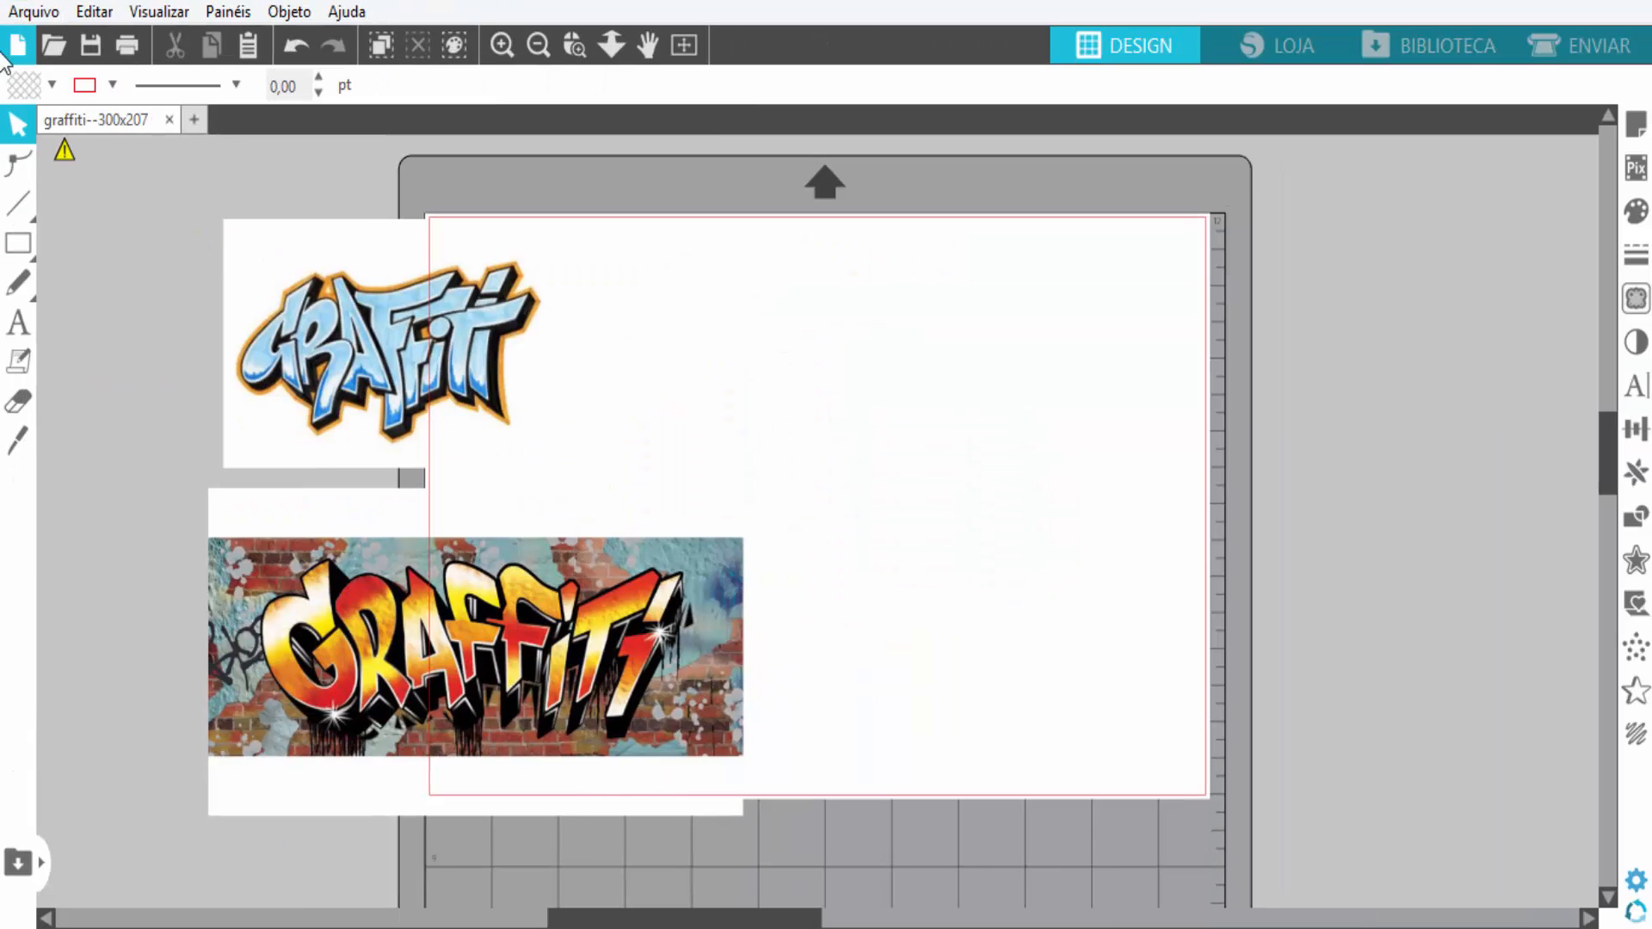
Scale the blue graffiti image down to about 82 mm wide and the brick-wall graffiti image to about 139 mm wide
mouse_move(60, 159)
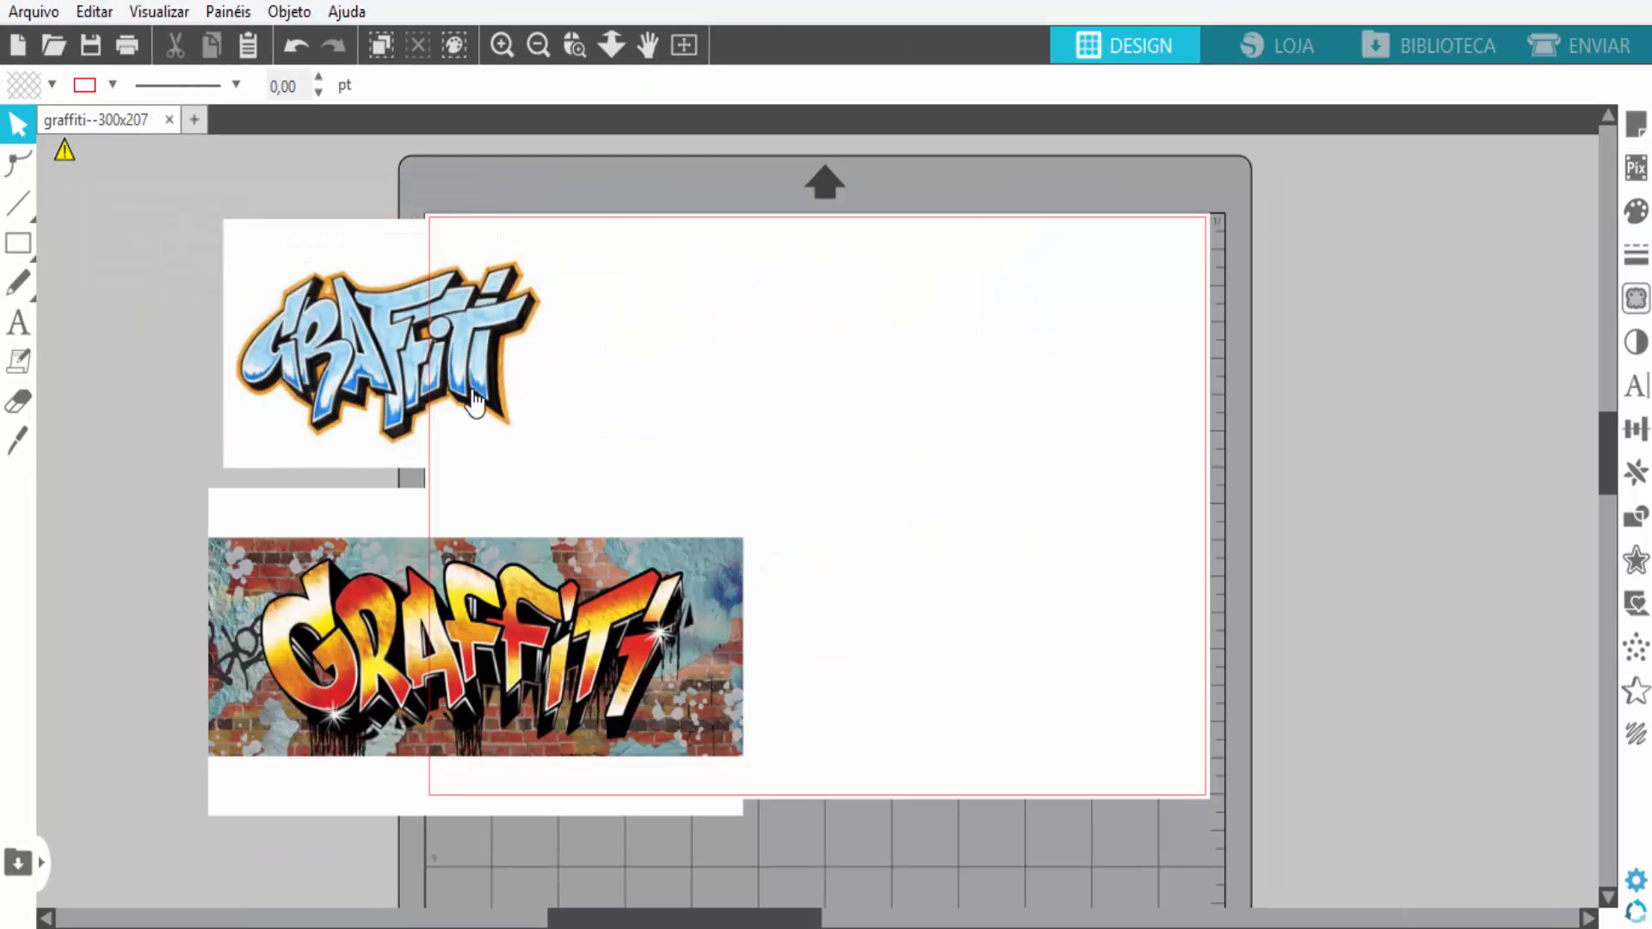
left_click(422, 346)
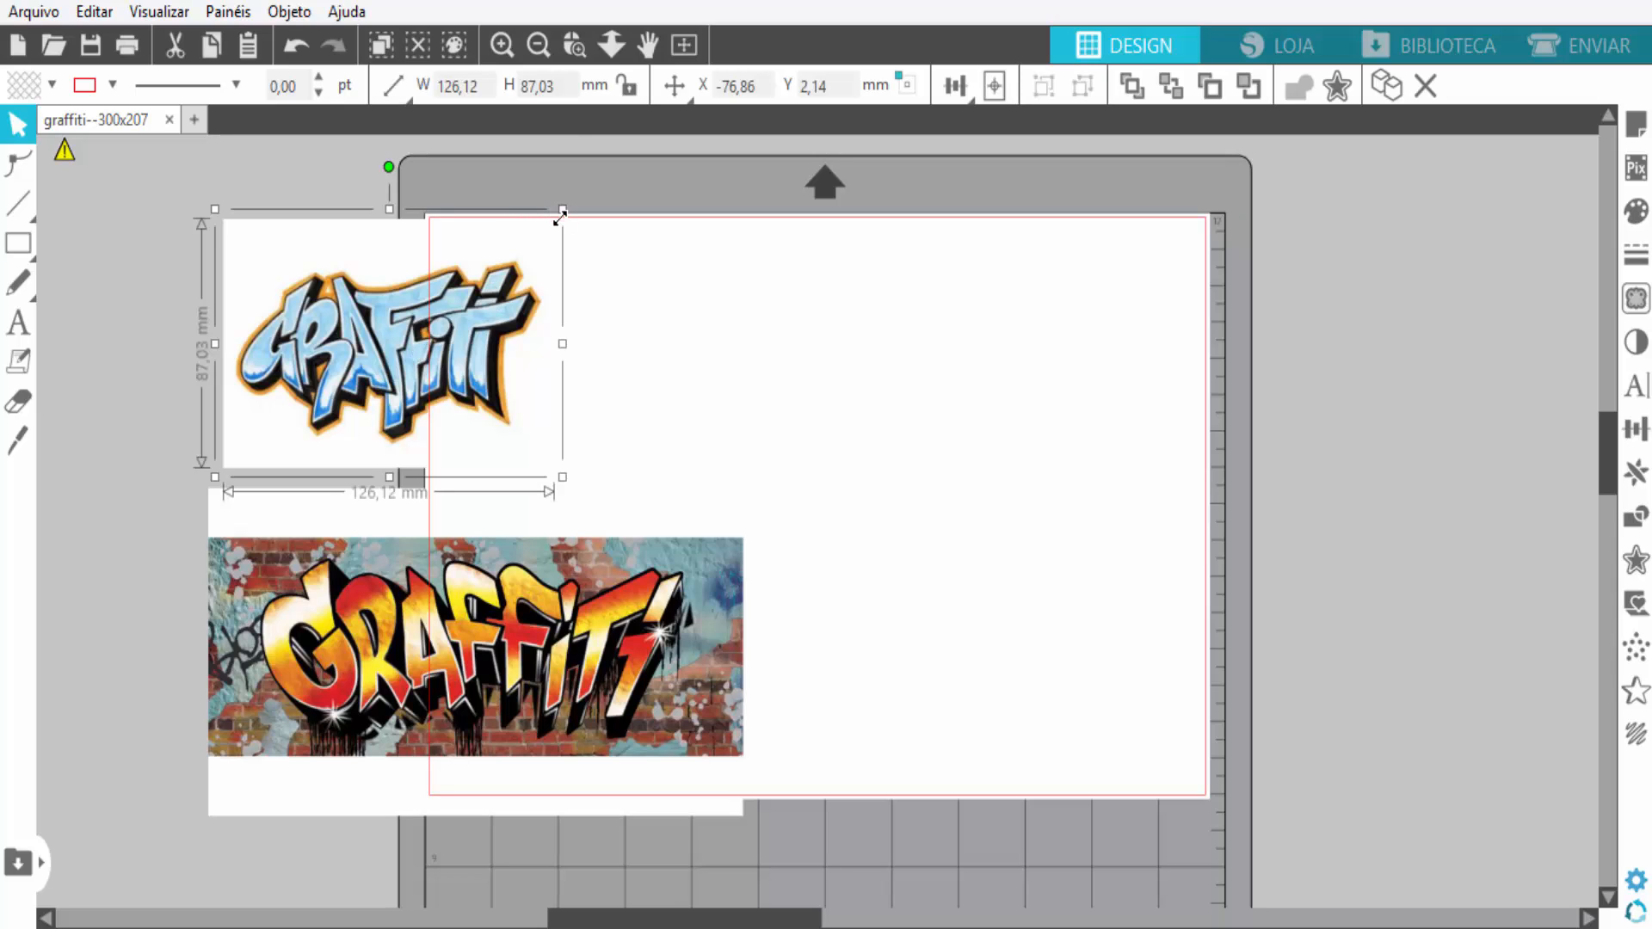
left_click_drag(561, 211, 440, 296)
left_click(629, 545)
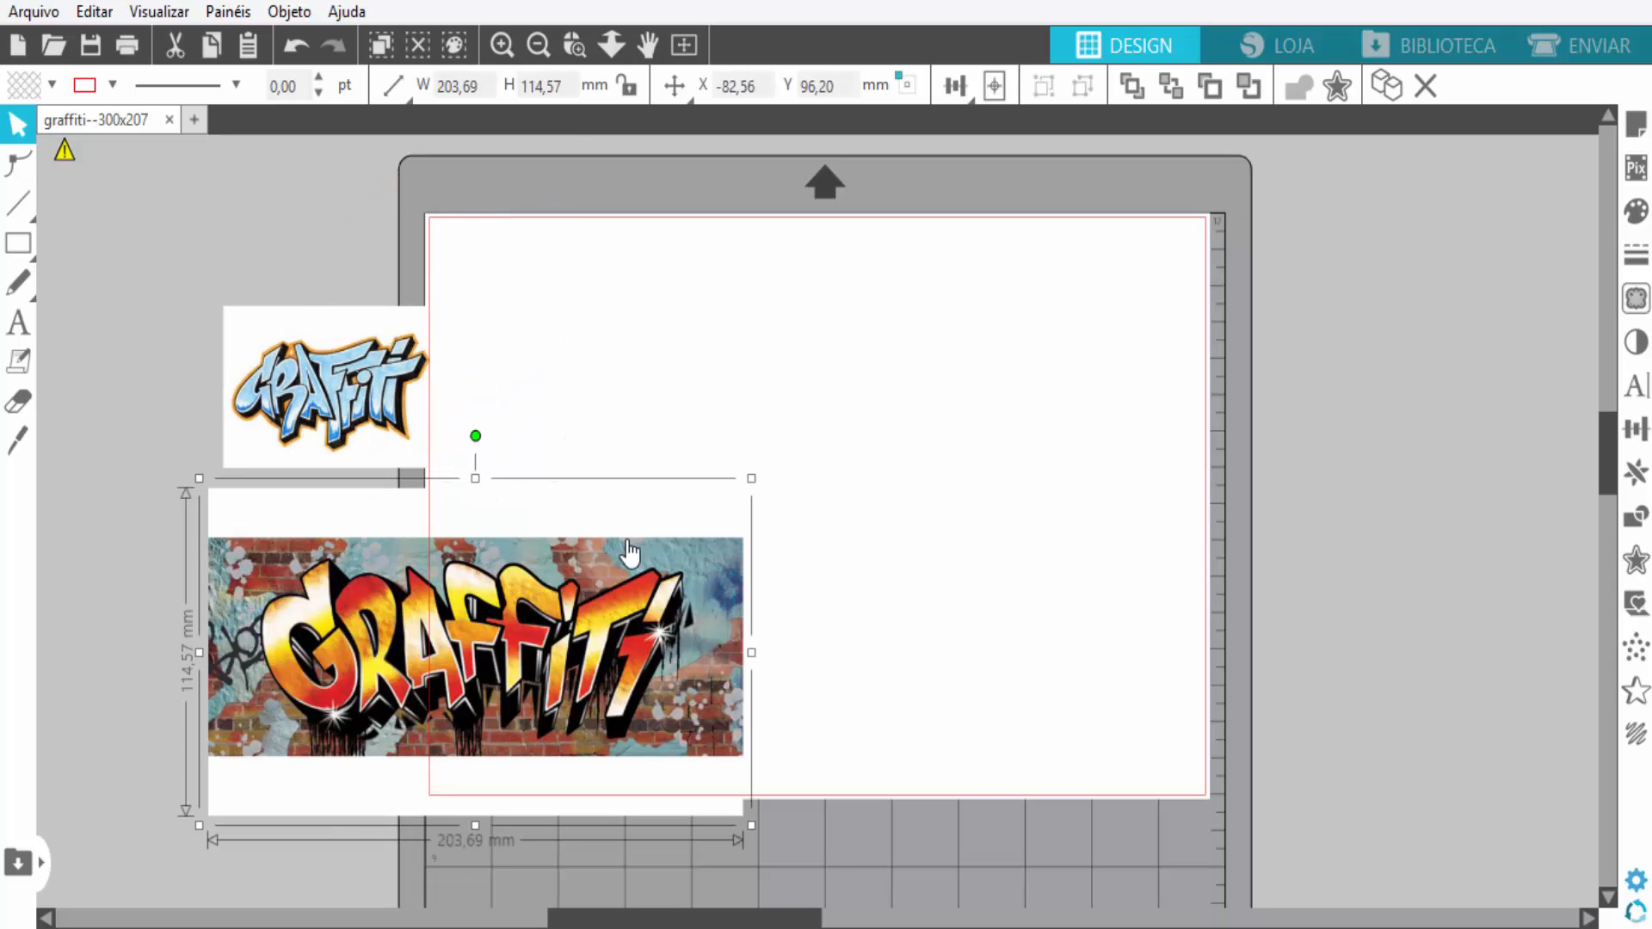
left_click_drag(752, 483, 578, 585)
left_click(581, 451)
Shrink the brick-wall graffiti image further and reduce the blue graffiti image to about 51 × 36 mm
left_click(544, 635)
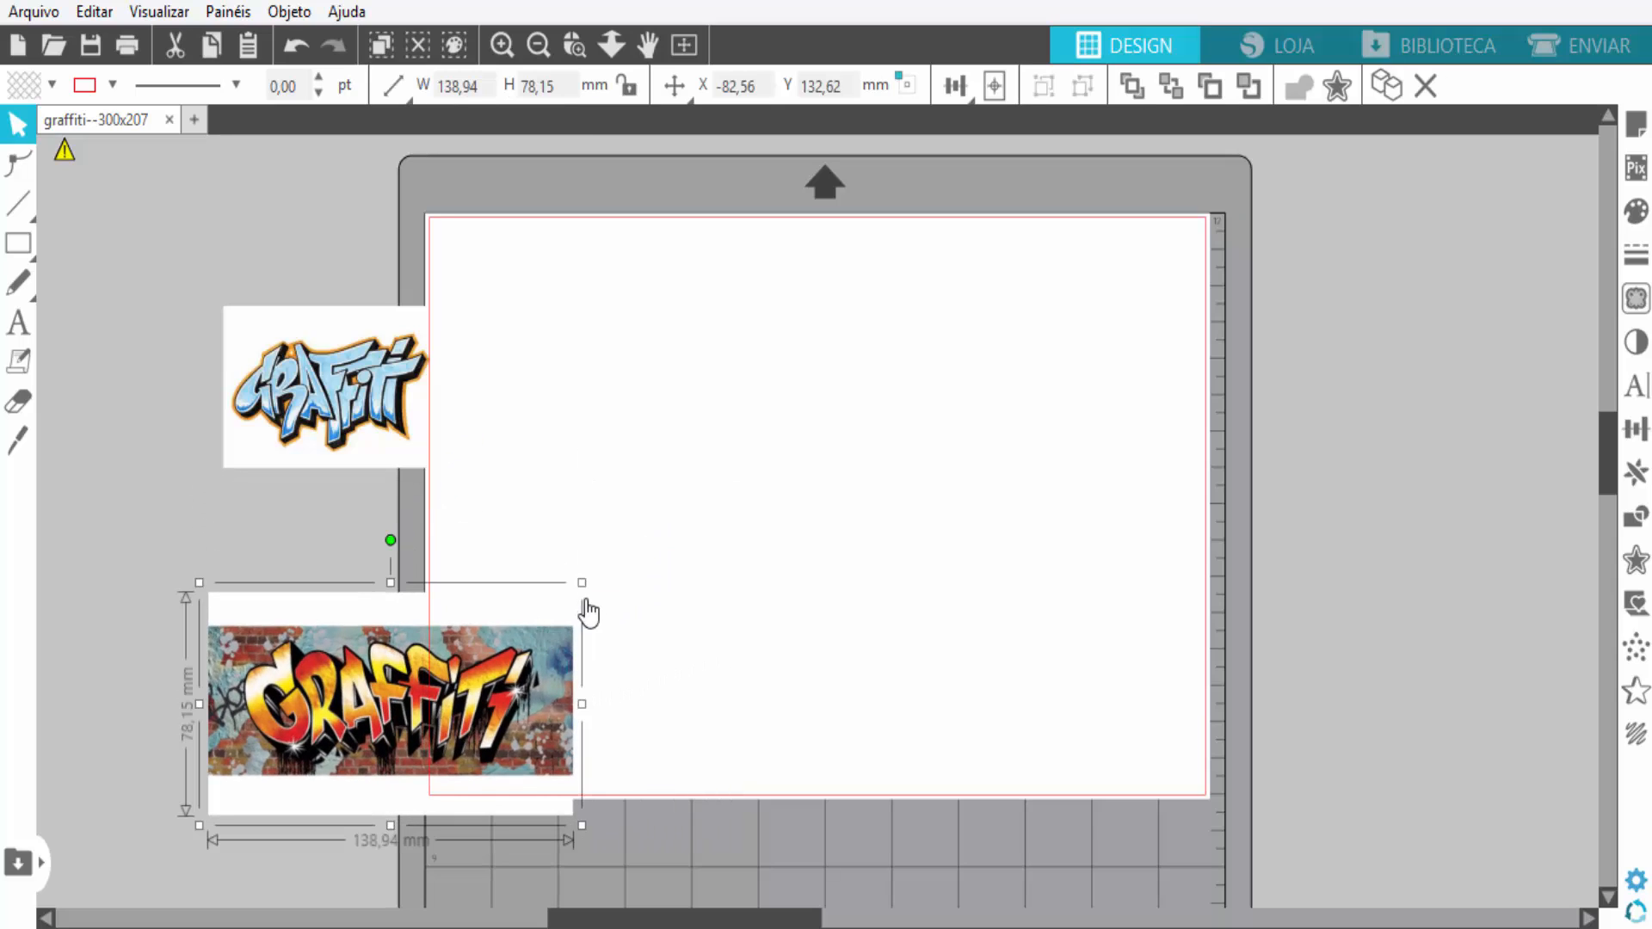
left_click_drag(582, 586, 474, 645)
left_click(366, 379)
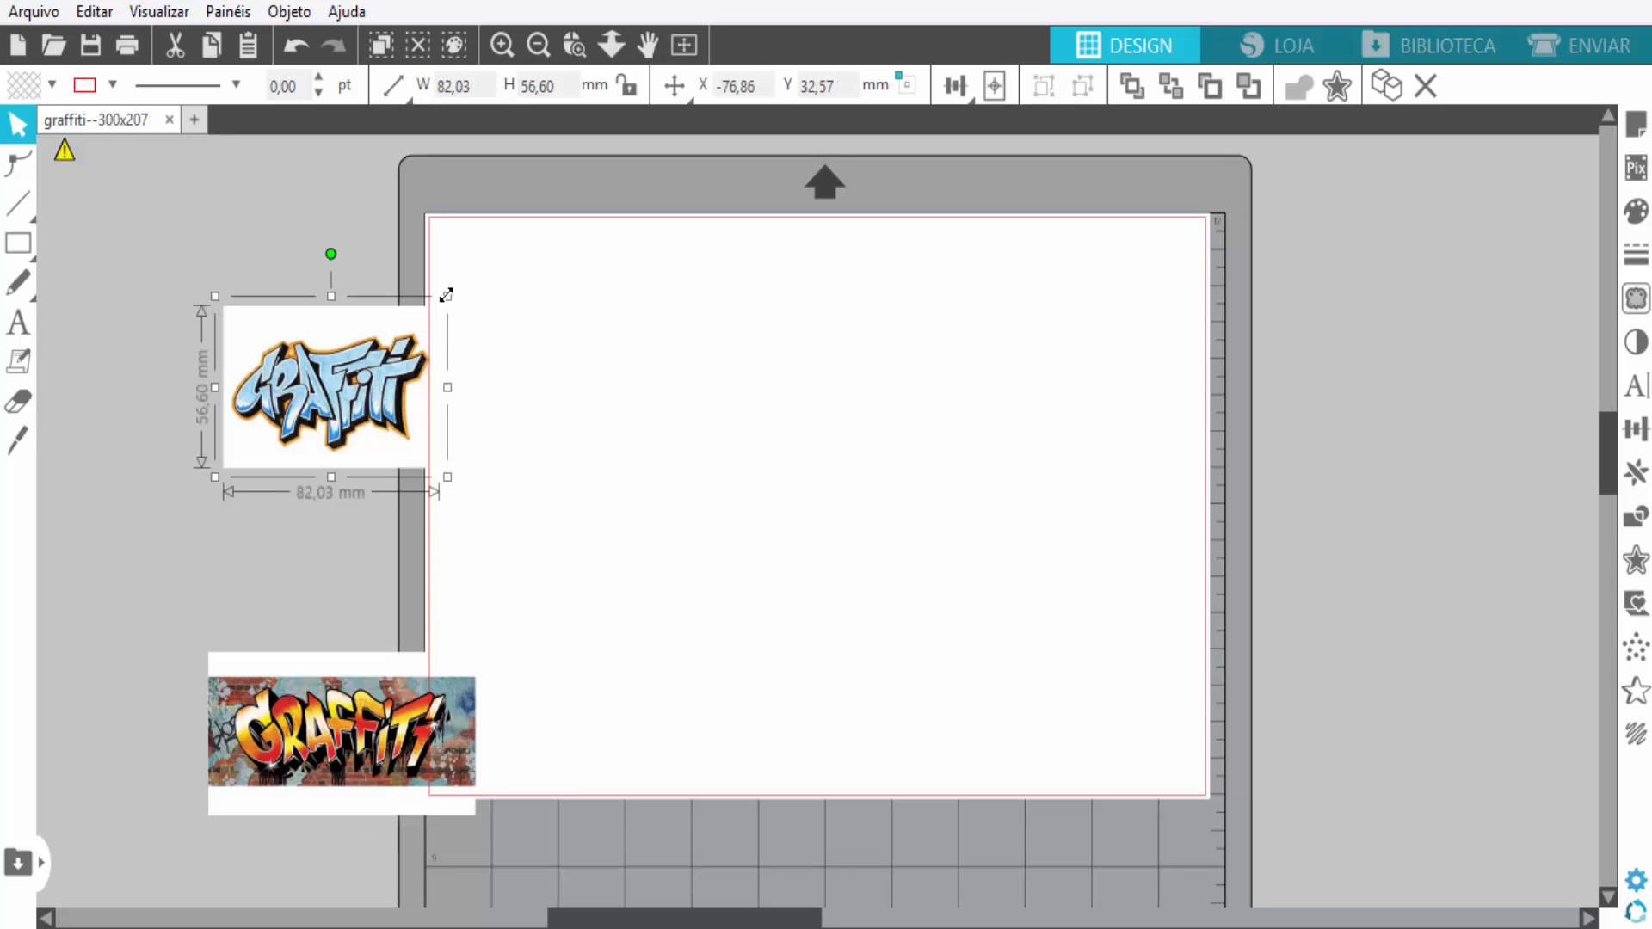
left_click_drag(447, 302, 367, 357)
left_click(459, 379)
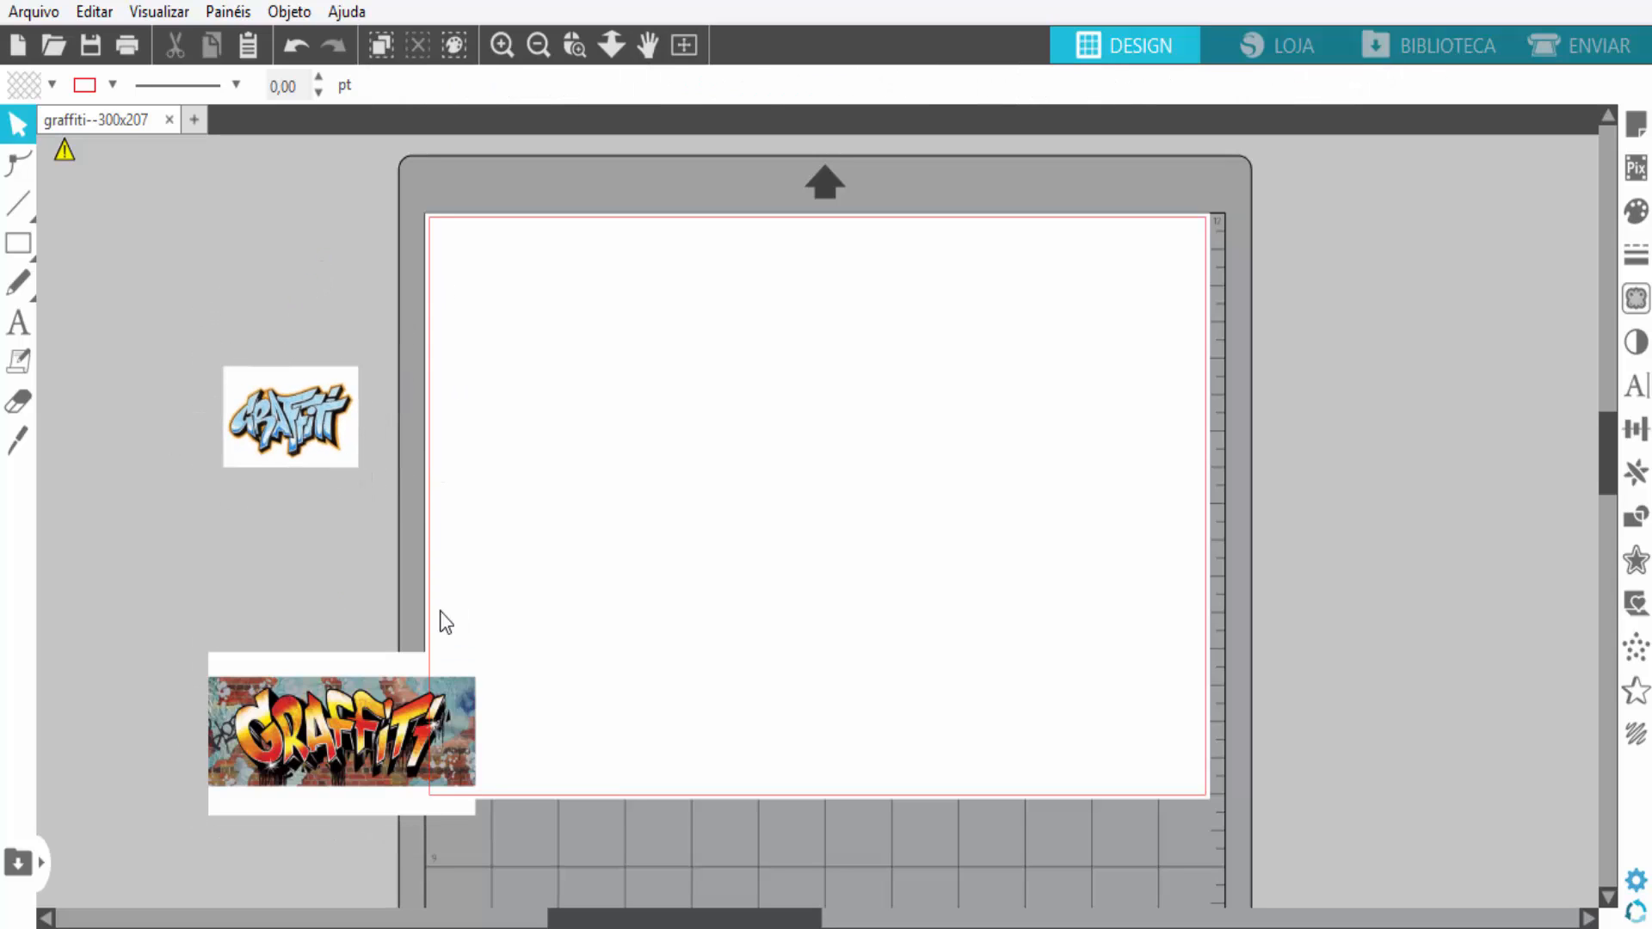
Reduce the blue graffiti image to about 34 mm wide and the brick-wall graffiti image to about 53 mm wide
left_click(432, 714)
left_click_drag(483, 642, 420, 683)
left_click(344, 403)
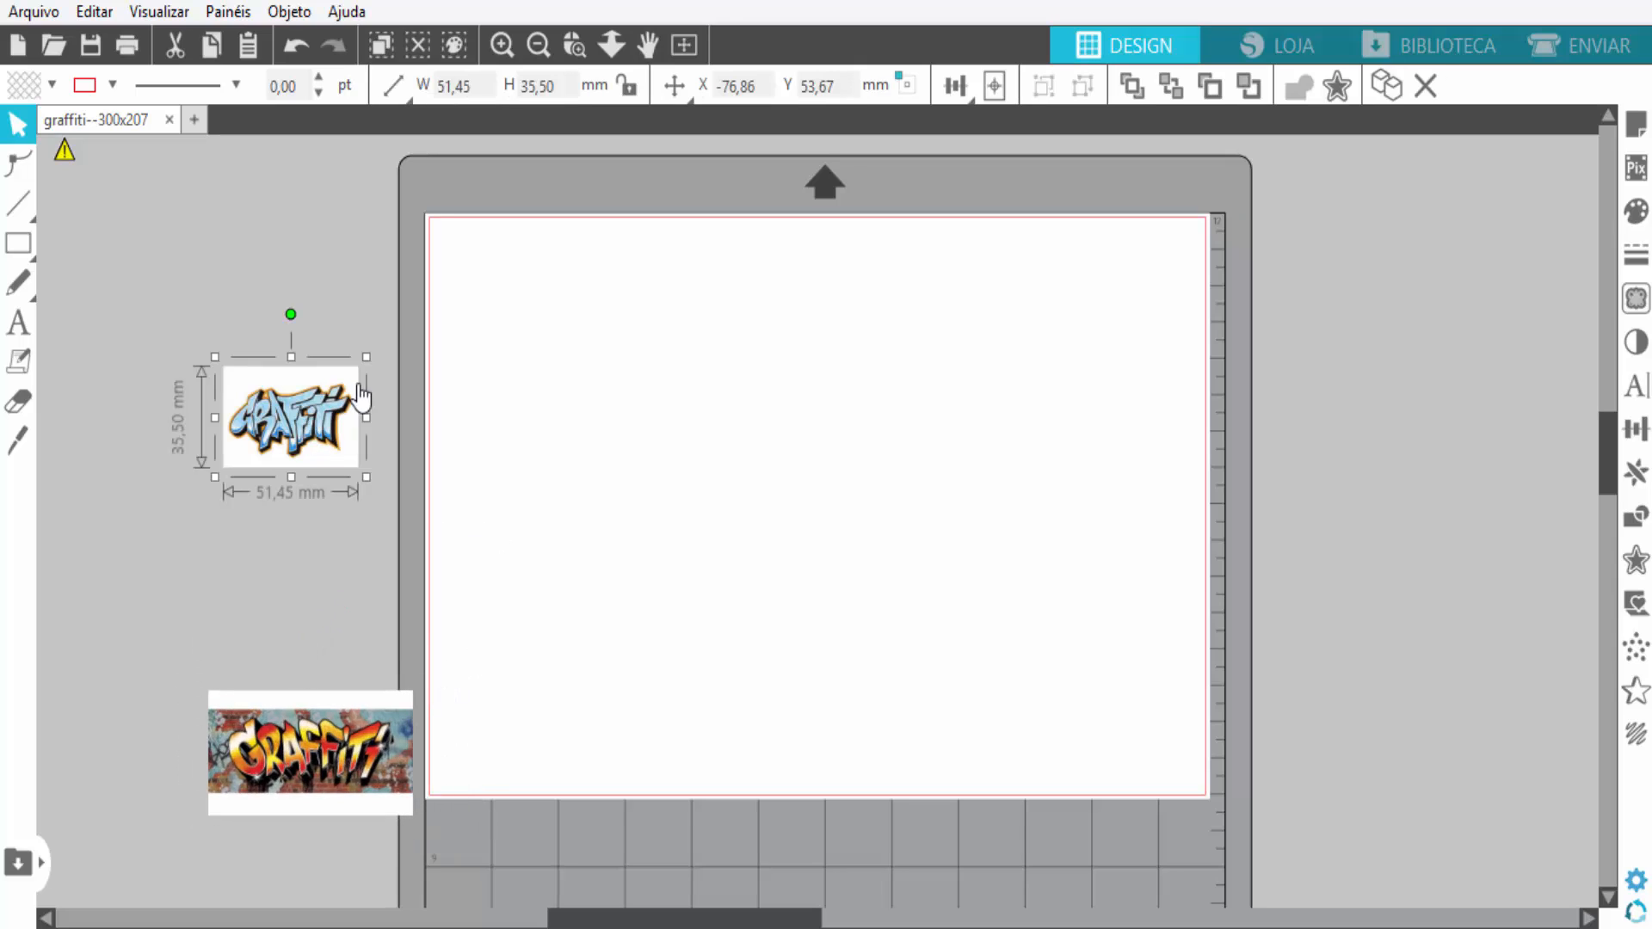
left_click_drag(365, 360, 332, 454)
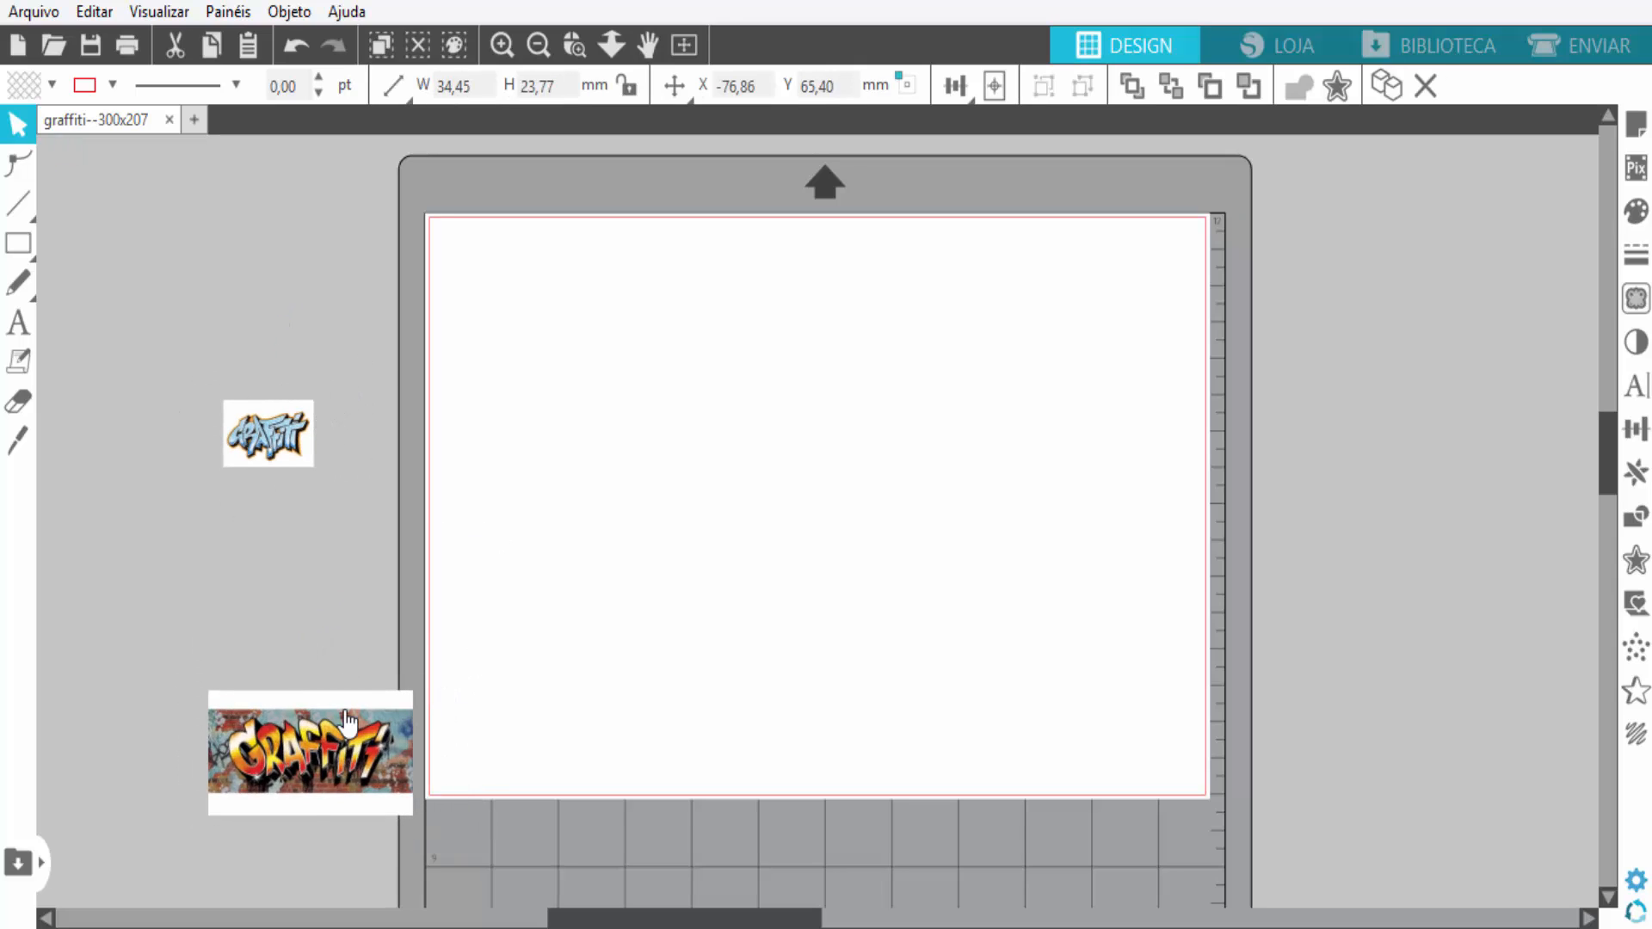
left_click(405, 701)
left_click_drag(418, 686, 360, 725)
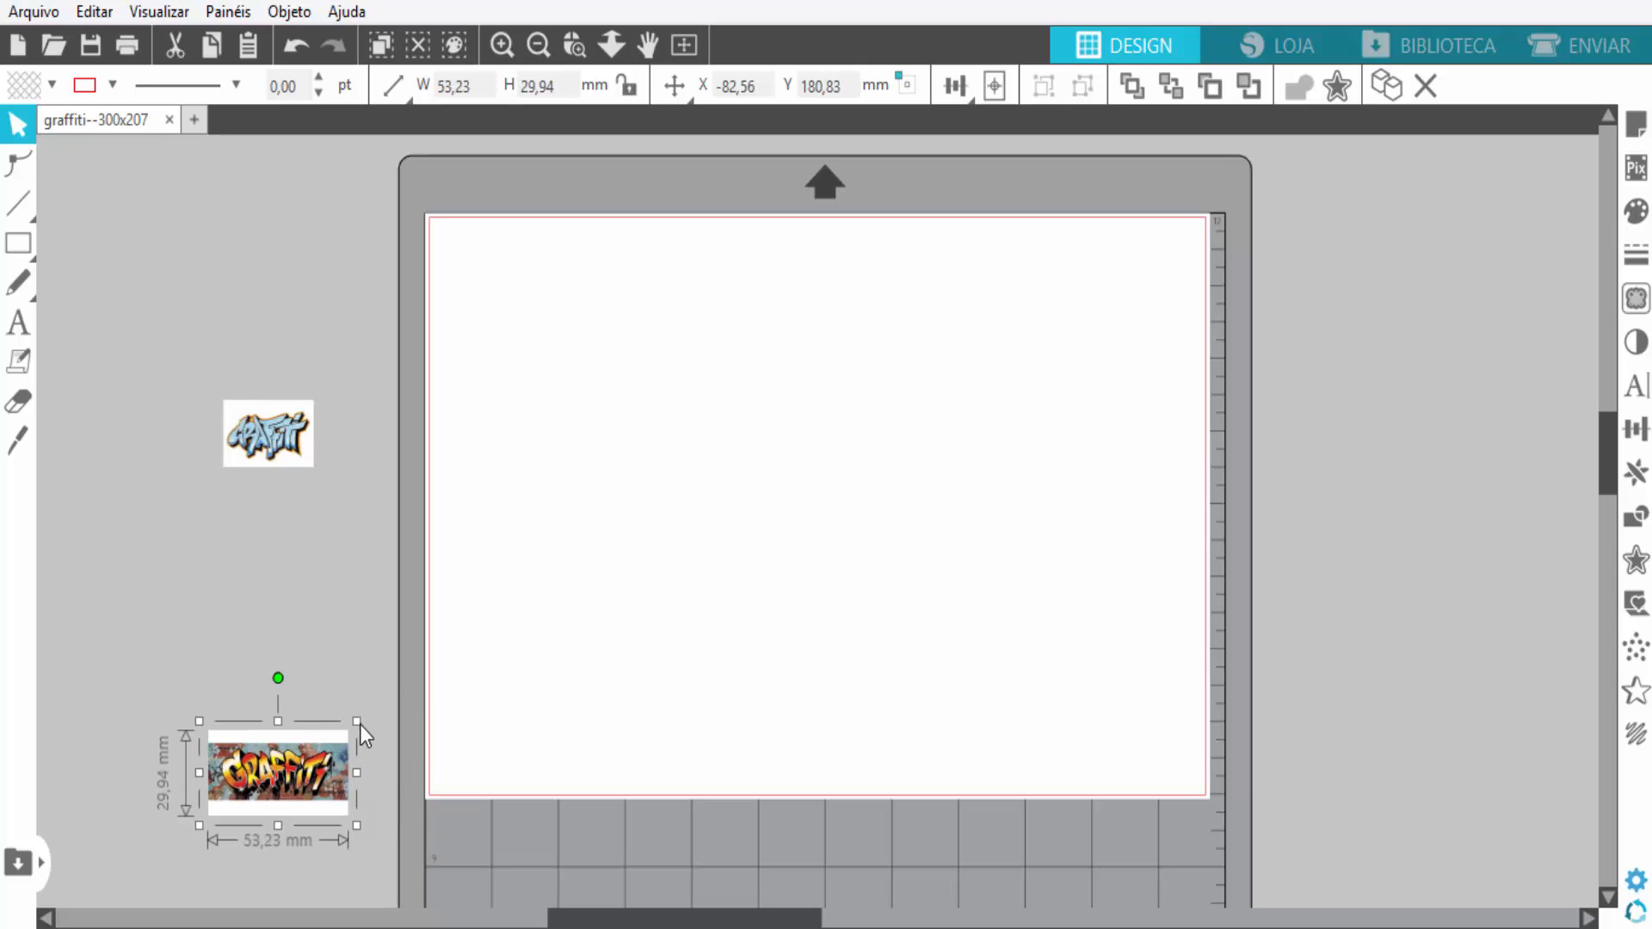
left_click(468, 607)
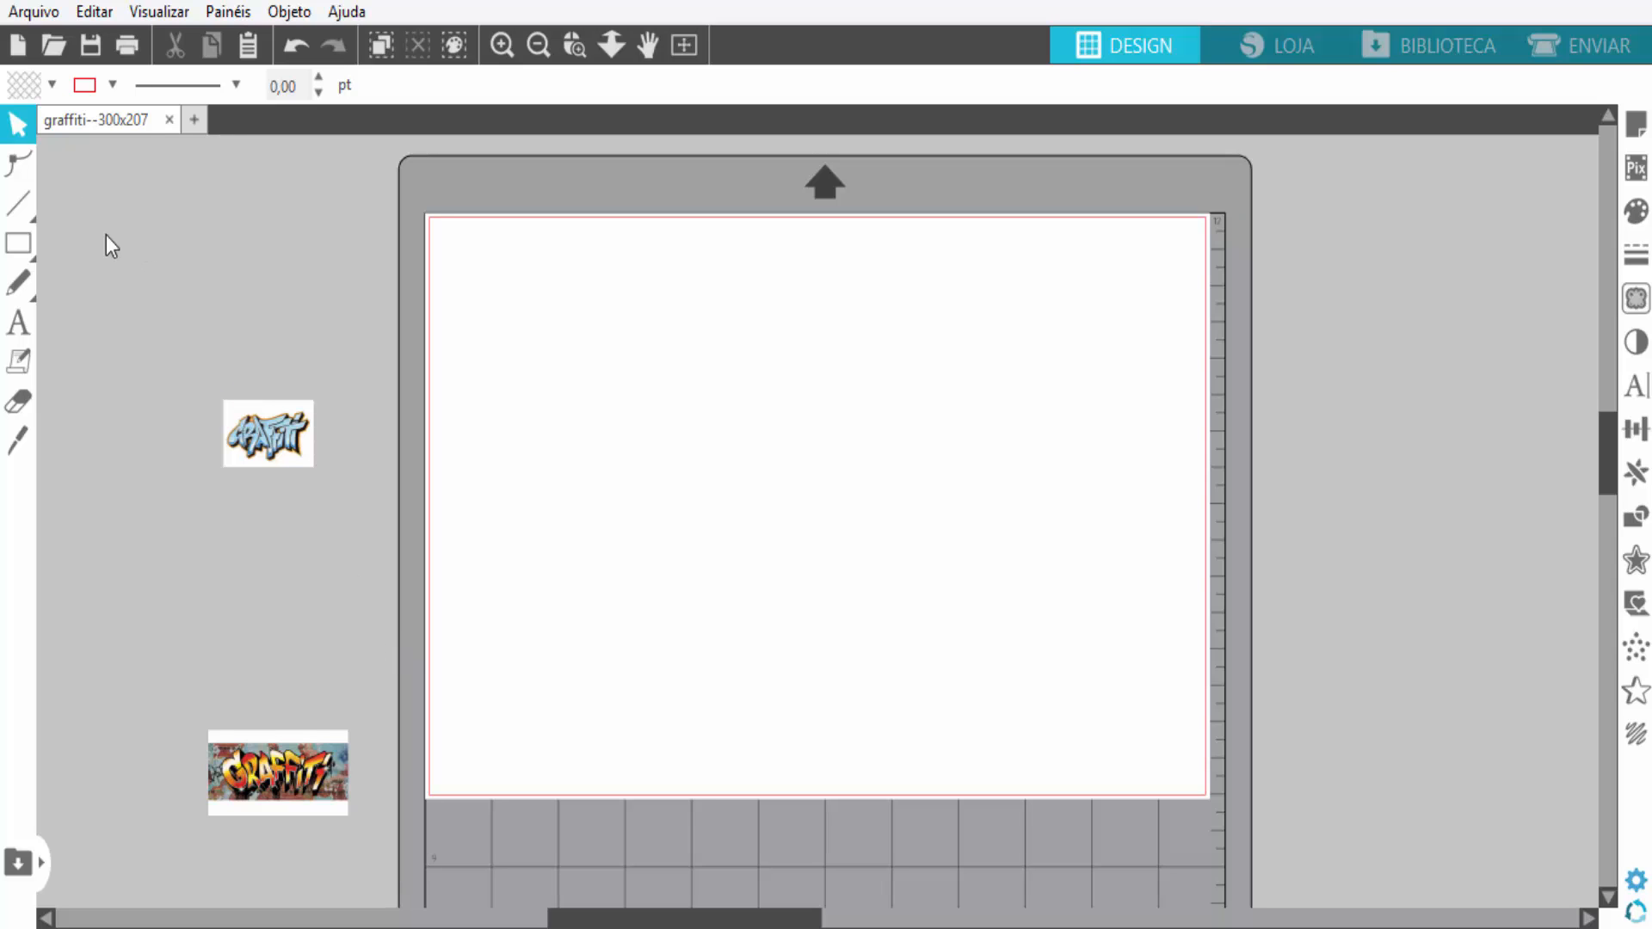
Enlarge the blue graffiti image to about 77 × 53 mm and the brick-wall graffiti image to about 160 × 90 mm
left_click(291, 469)
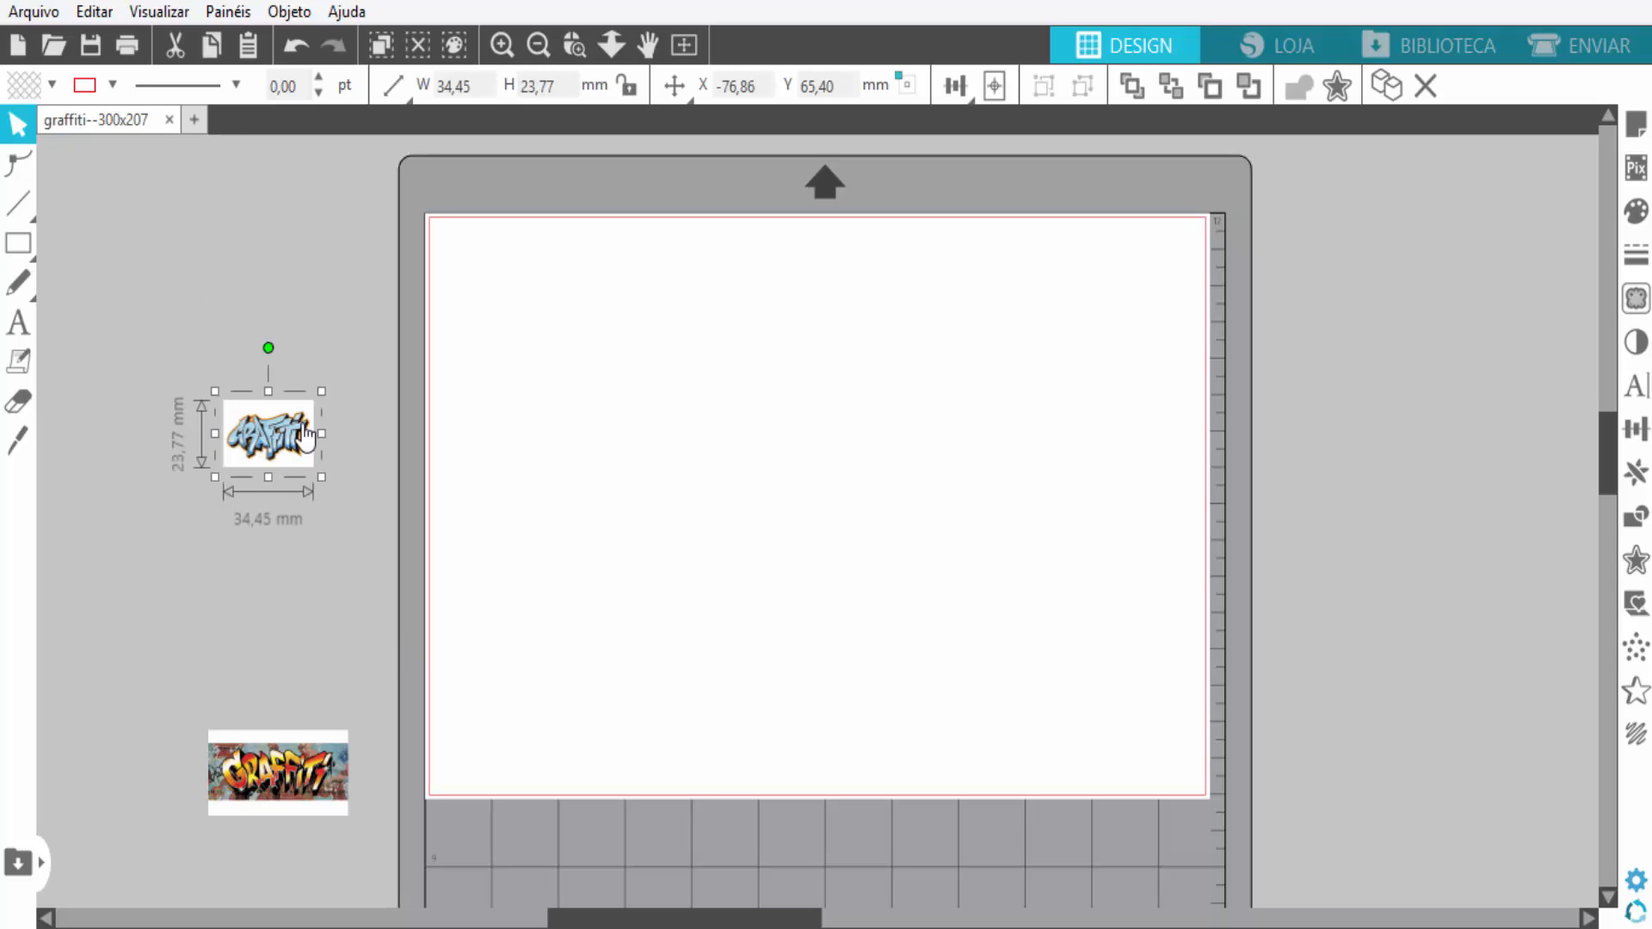
left_click_drag(325, 390, 462, 349)
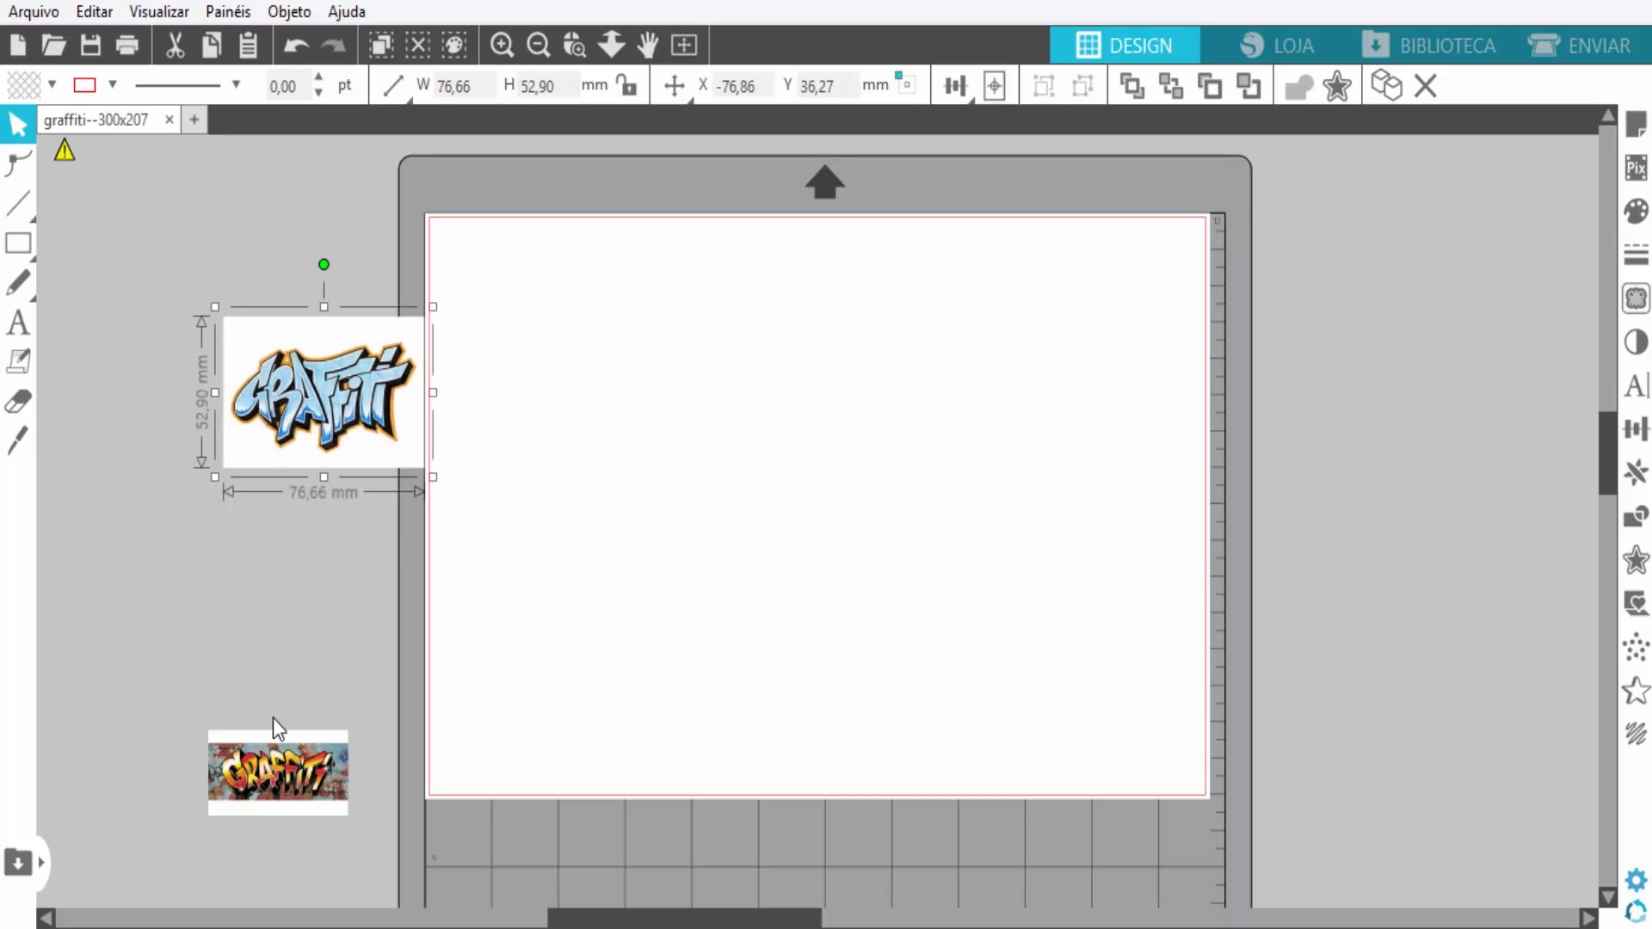
left_click(274, 740)
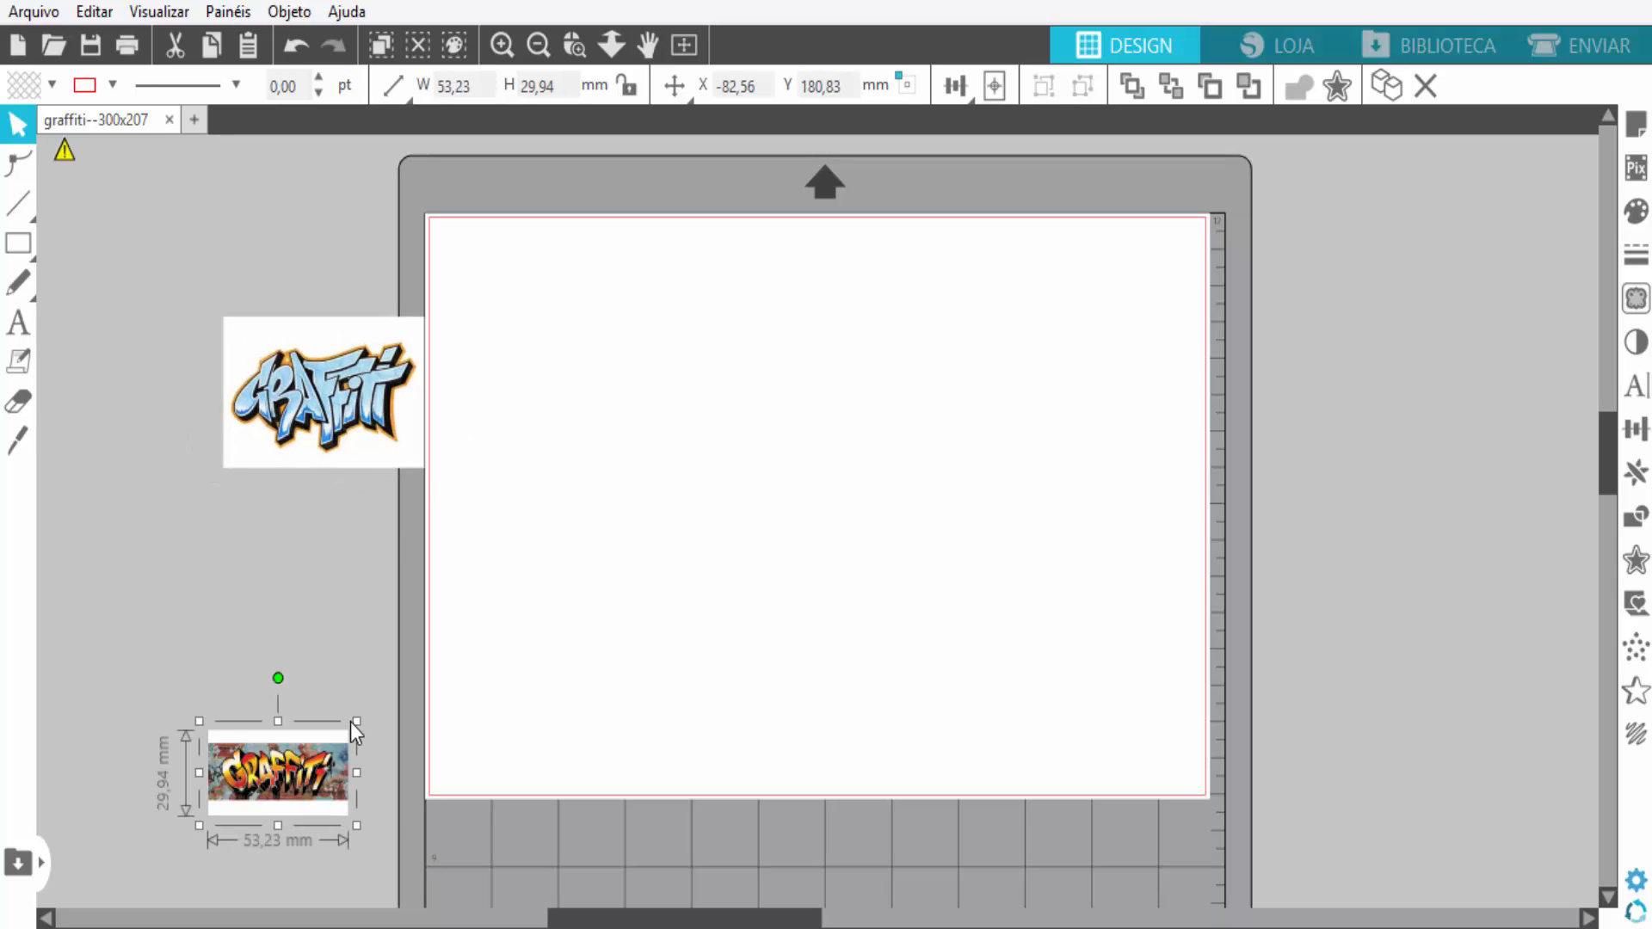
left_click_drag(357, 722, 637, 555)
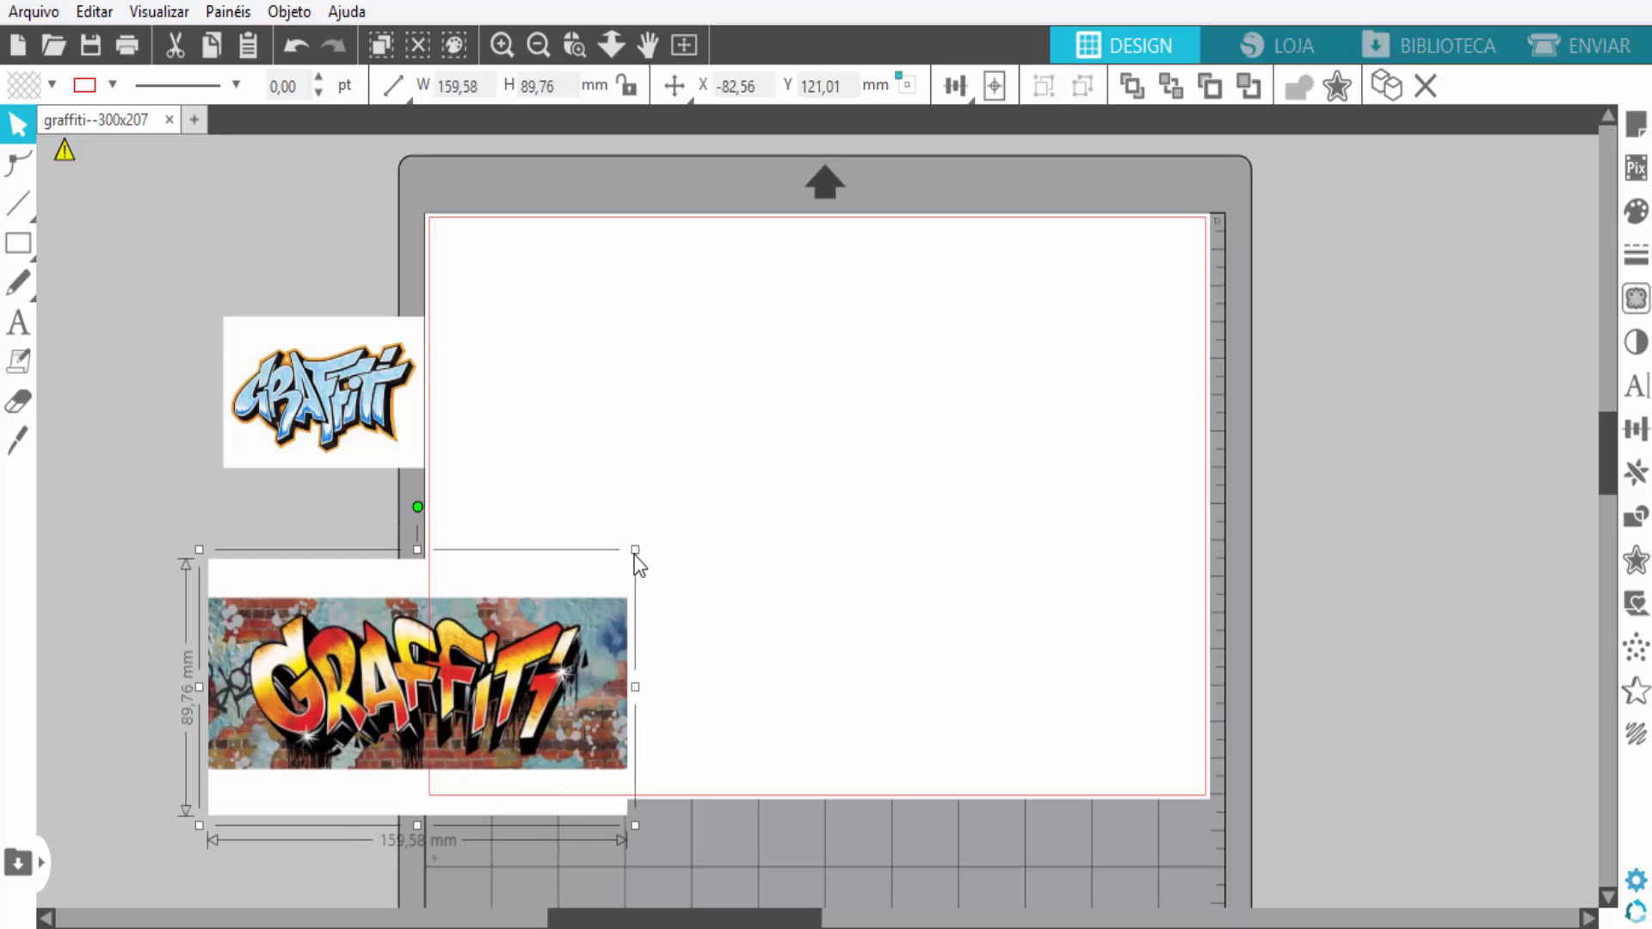
left_click(752, 563)
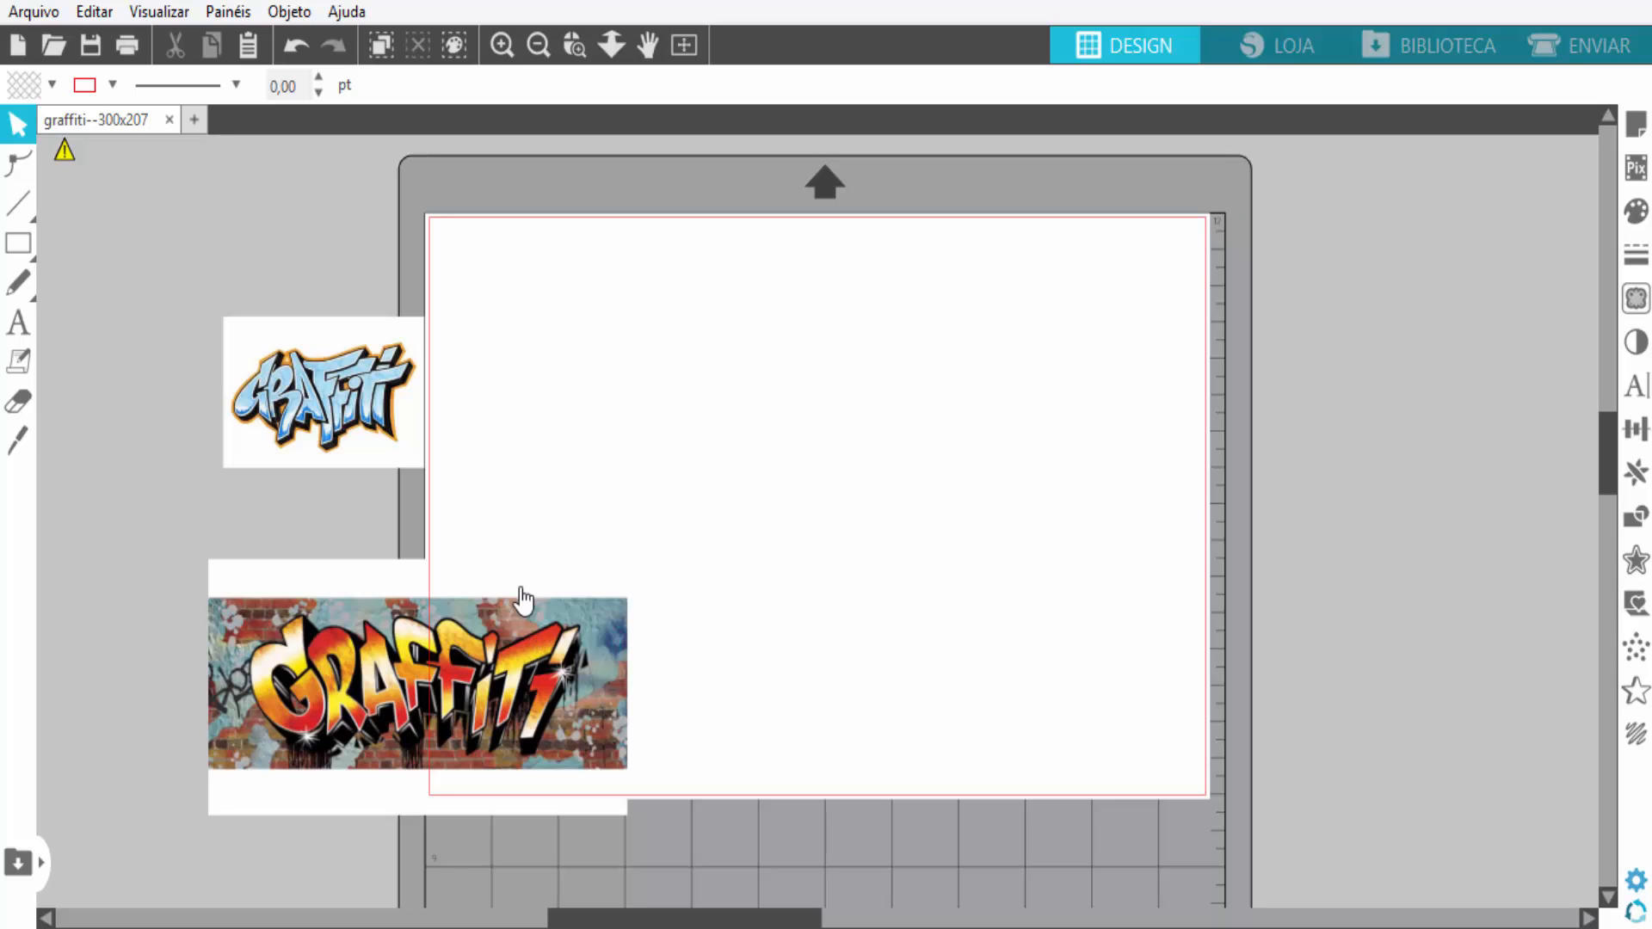
Move both graffiti images fully onto the page, with the blue one above the brick-wall one
left_click_drag(397, 365, 732, 327)
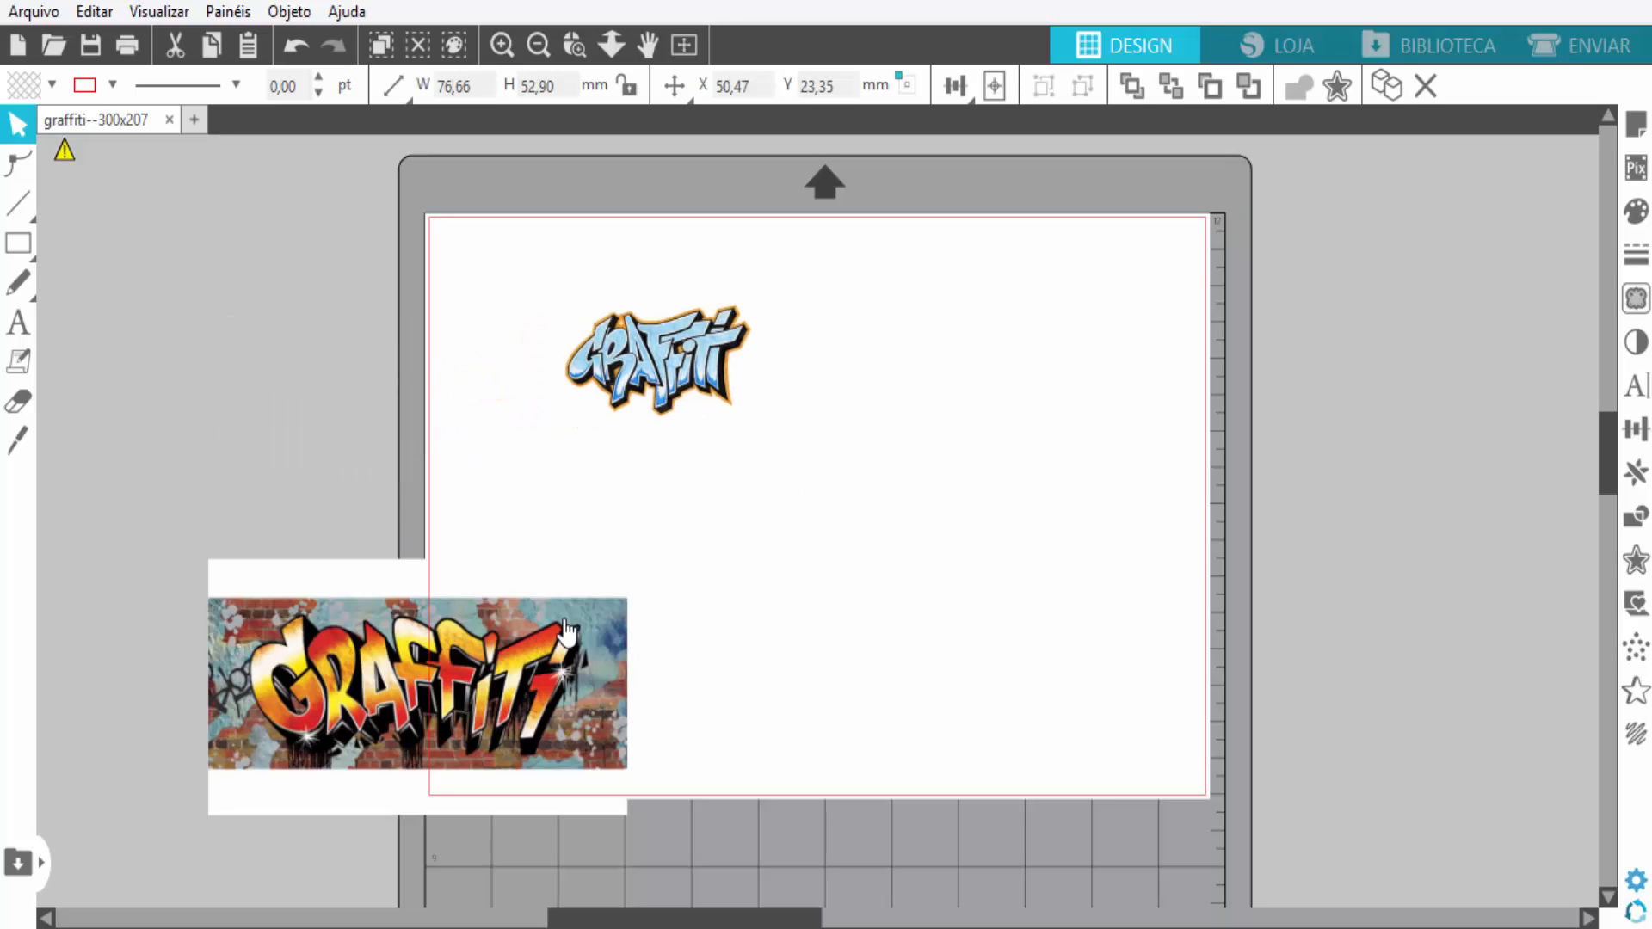
left_click_drag(503, 641, 856, 574)
left_click(900, 480)
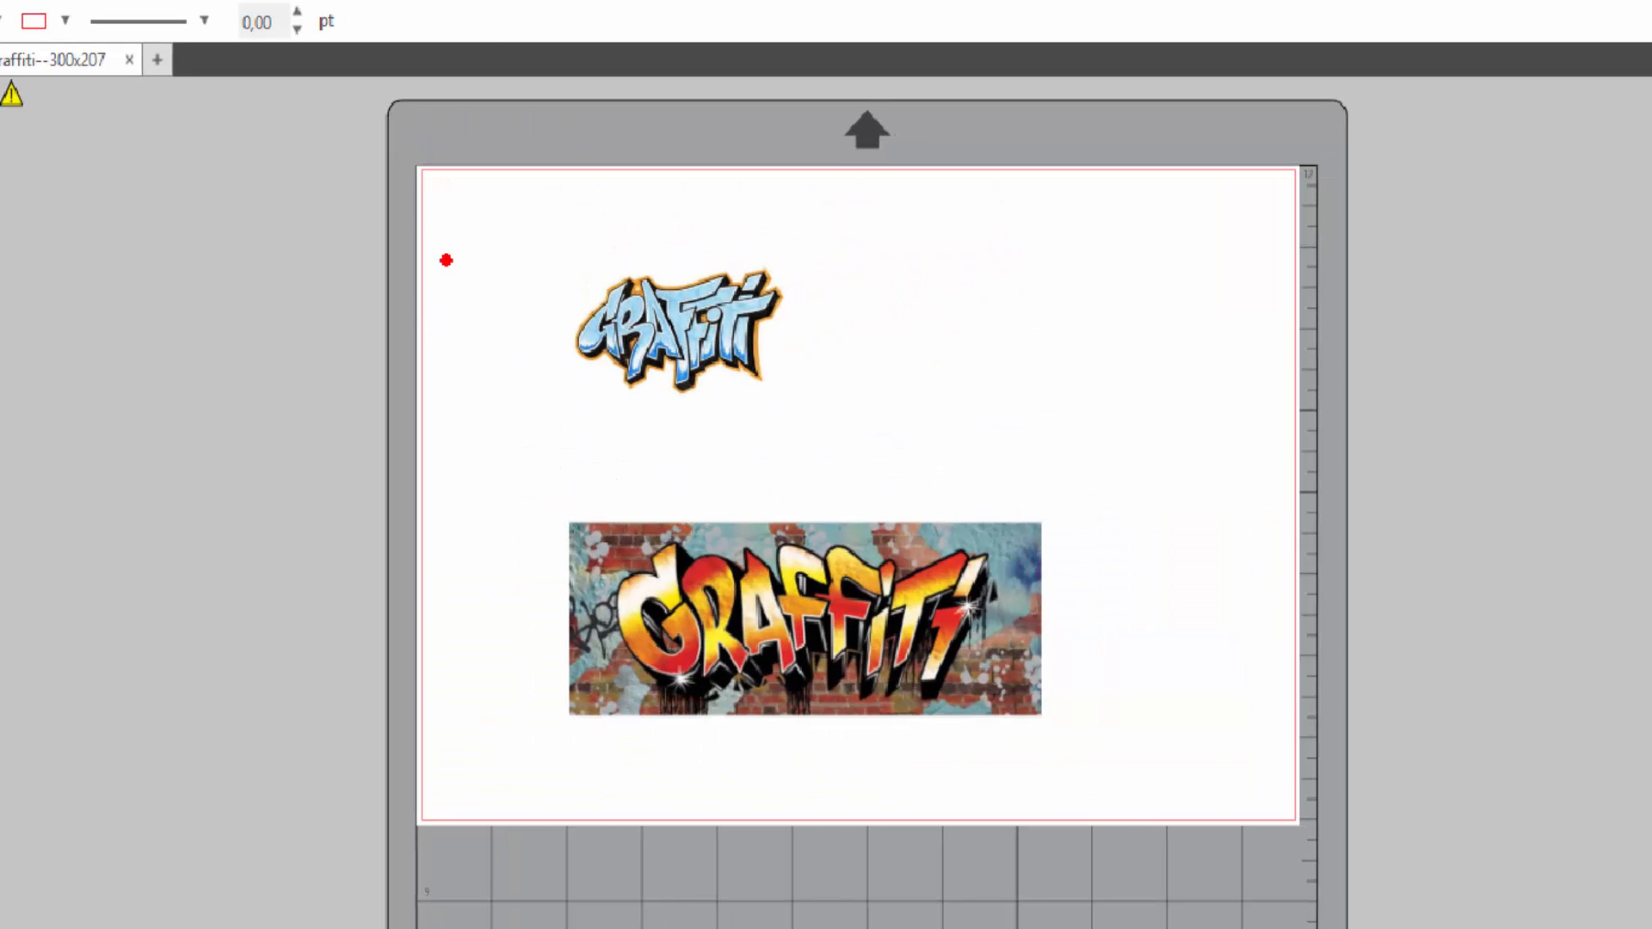
left_click_drag(405, 151, 1310, 836)
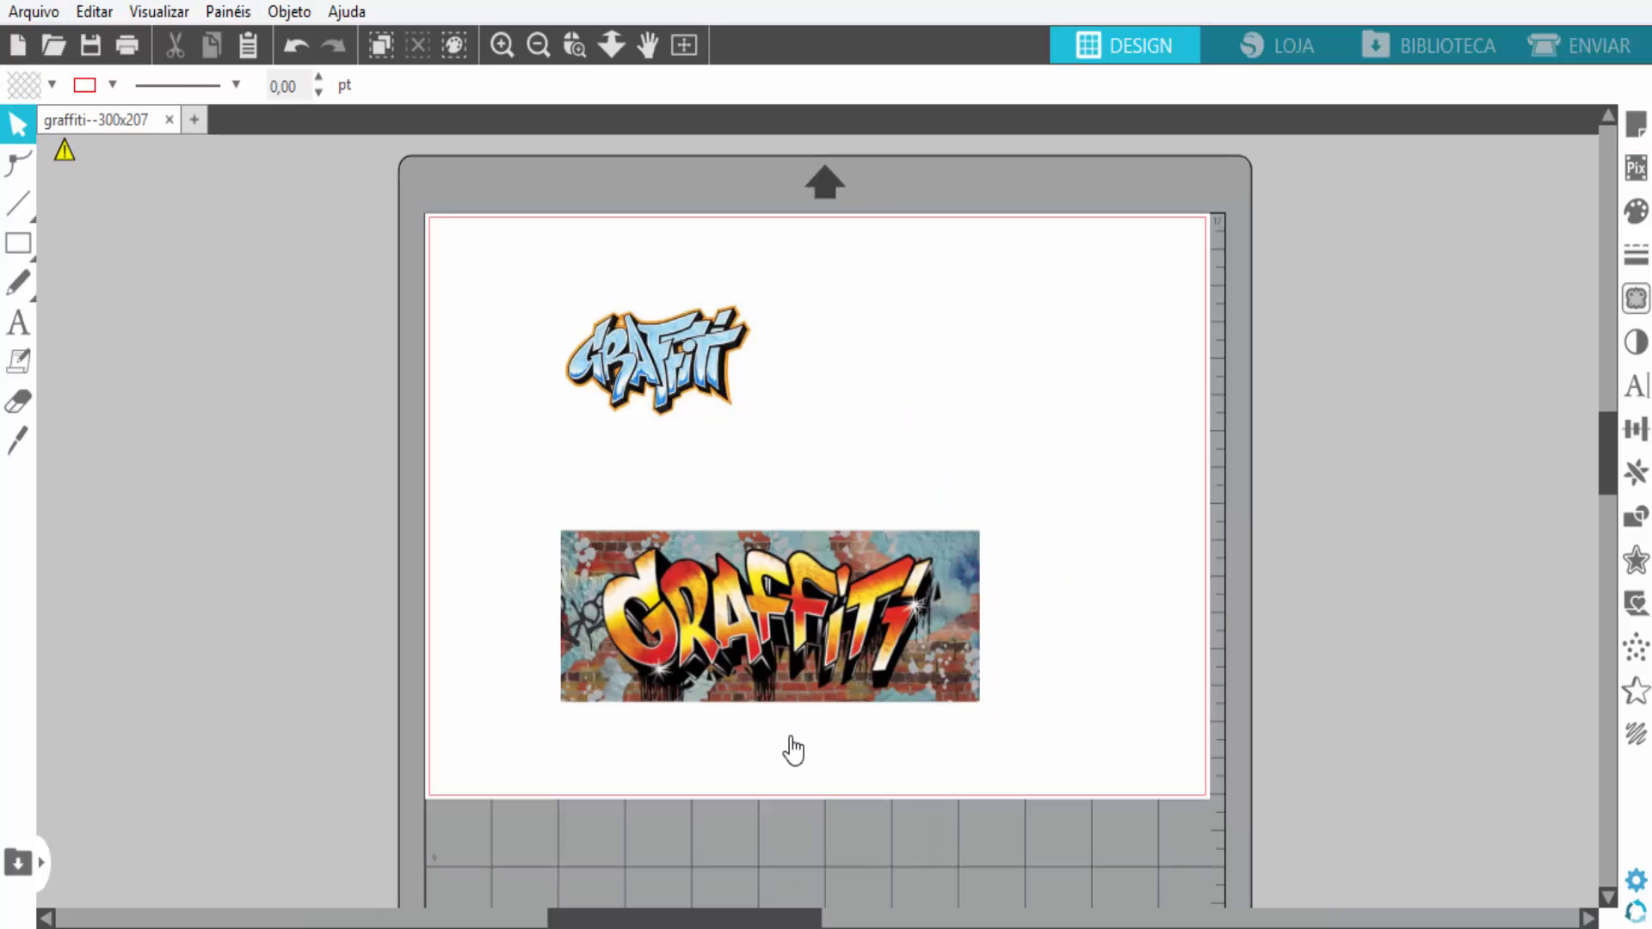
left_click(672, 371)
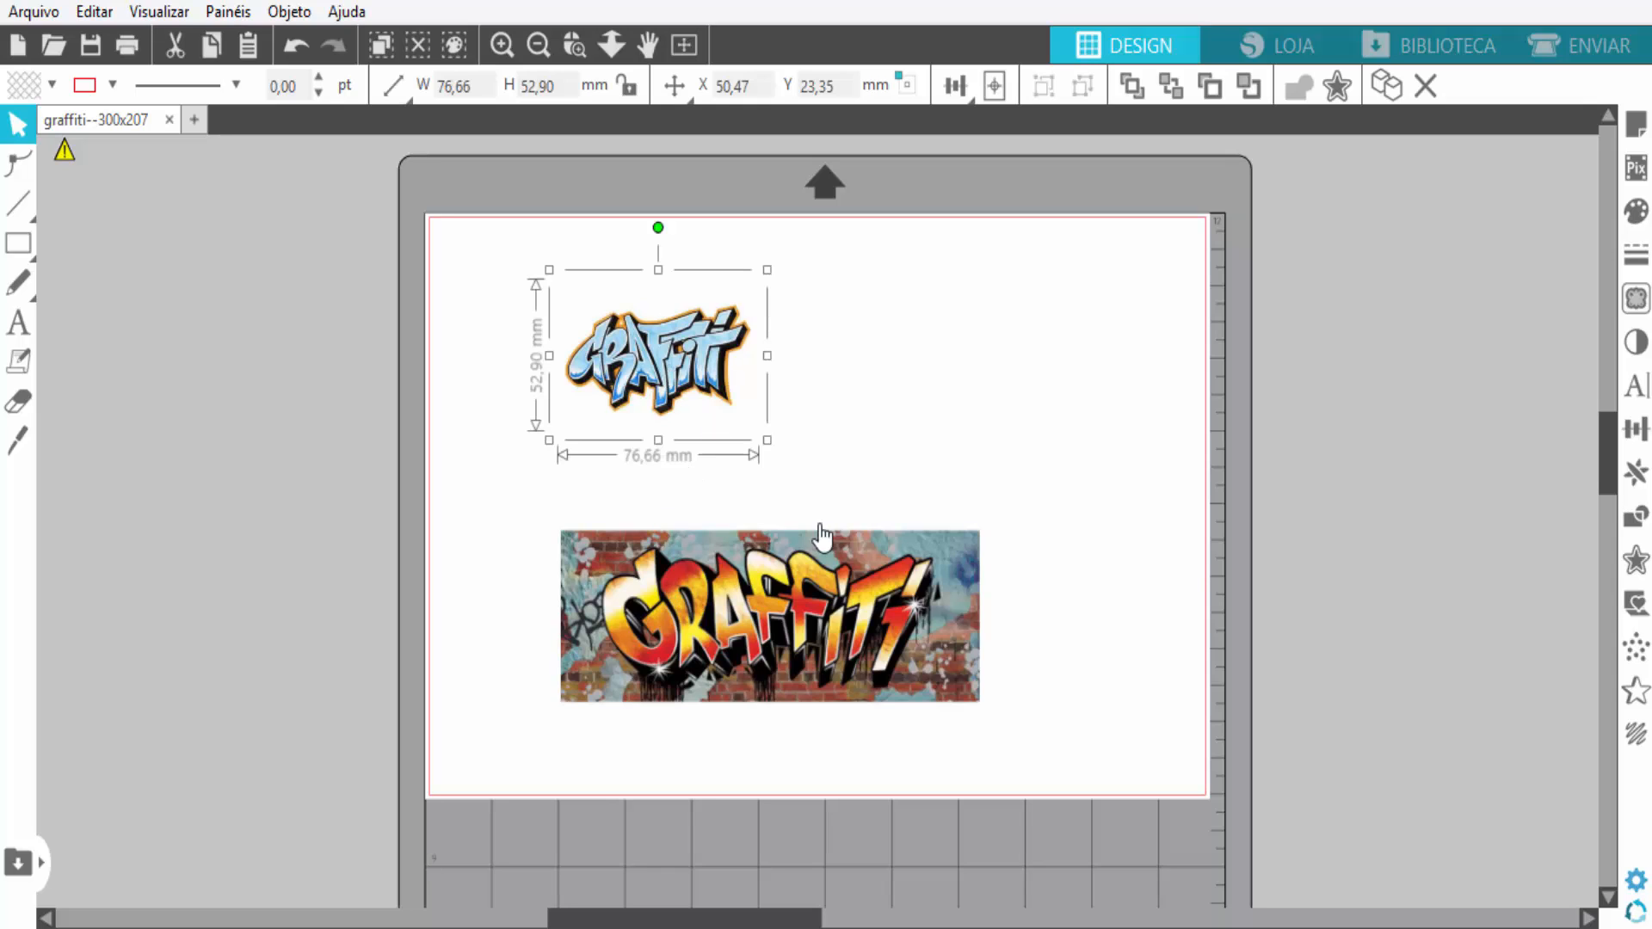
key("i")
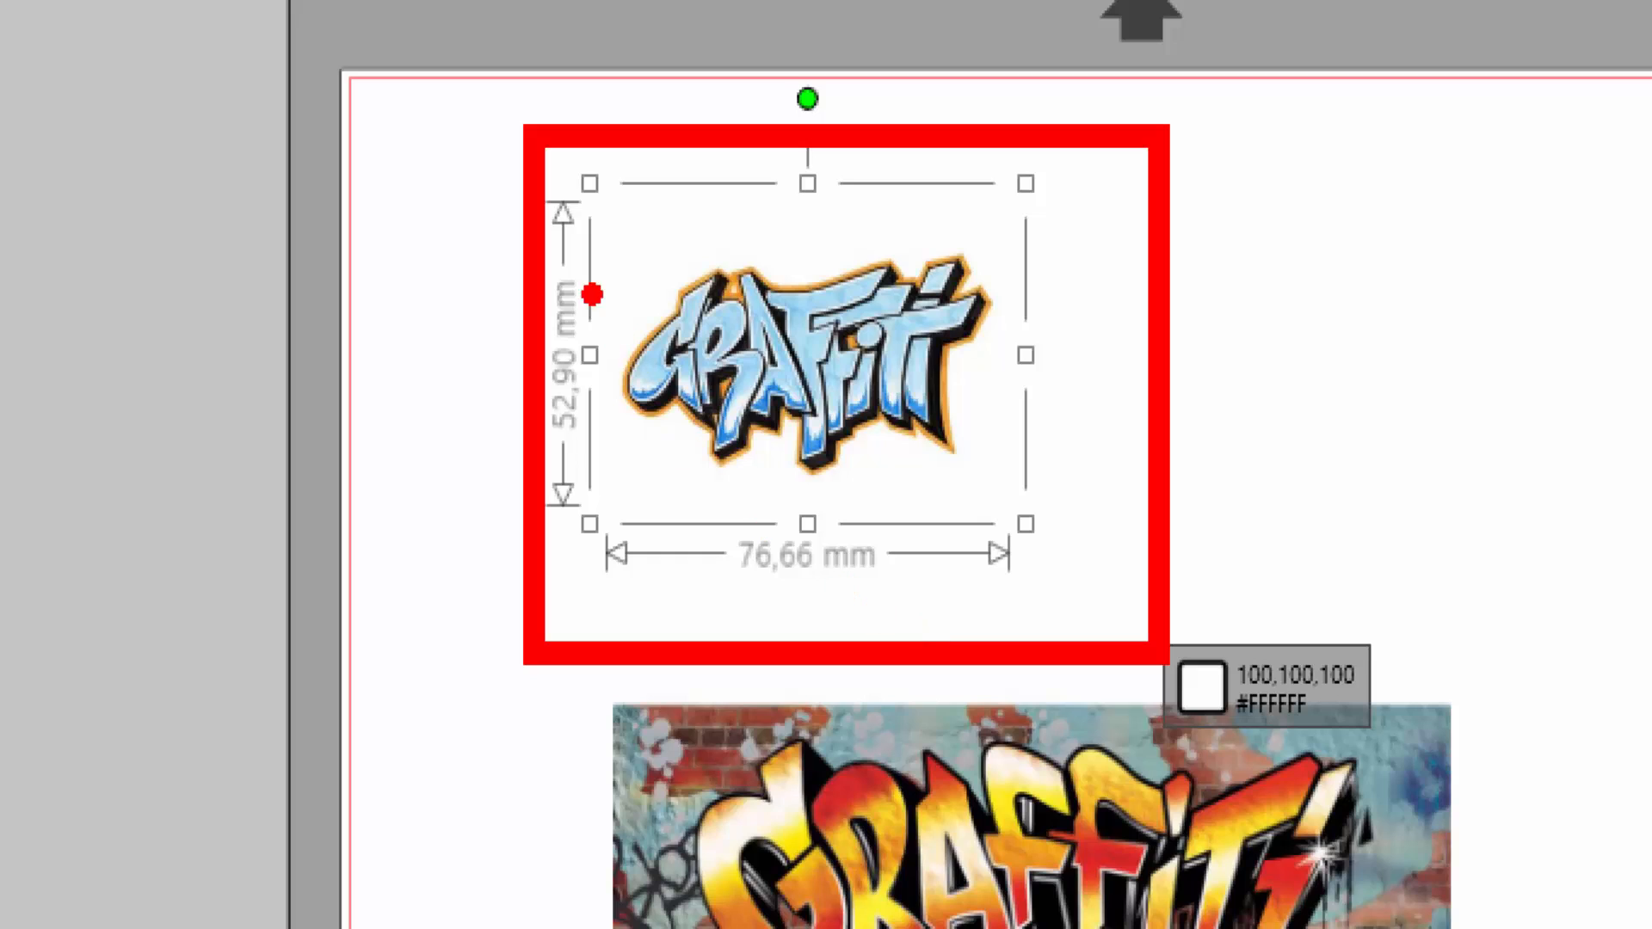
mouse_move(589, 159)
left_mouse_down()
mouse_move(618, 492)
mouse_move(589, 529)
left_mouse_up()
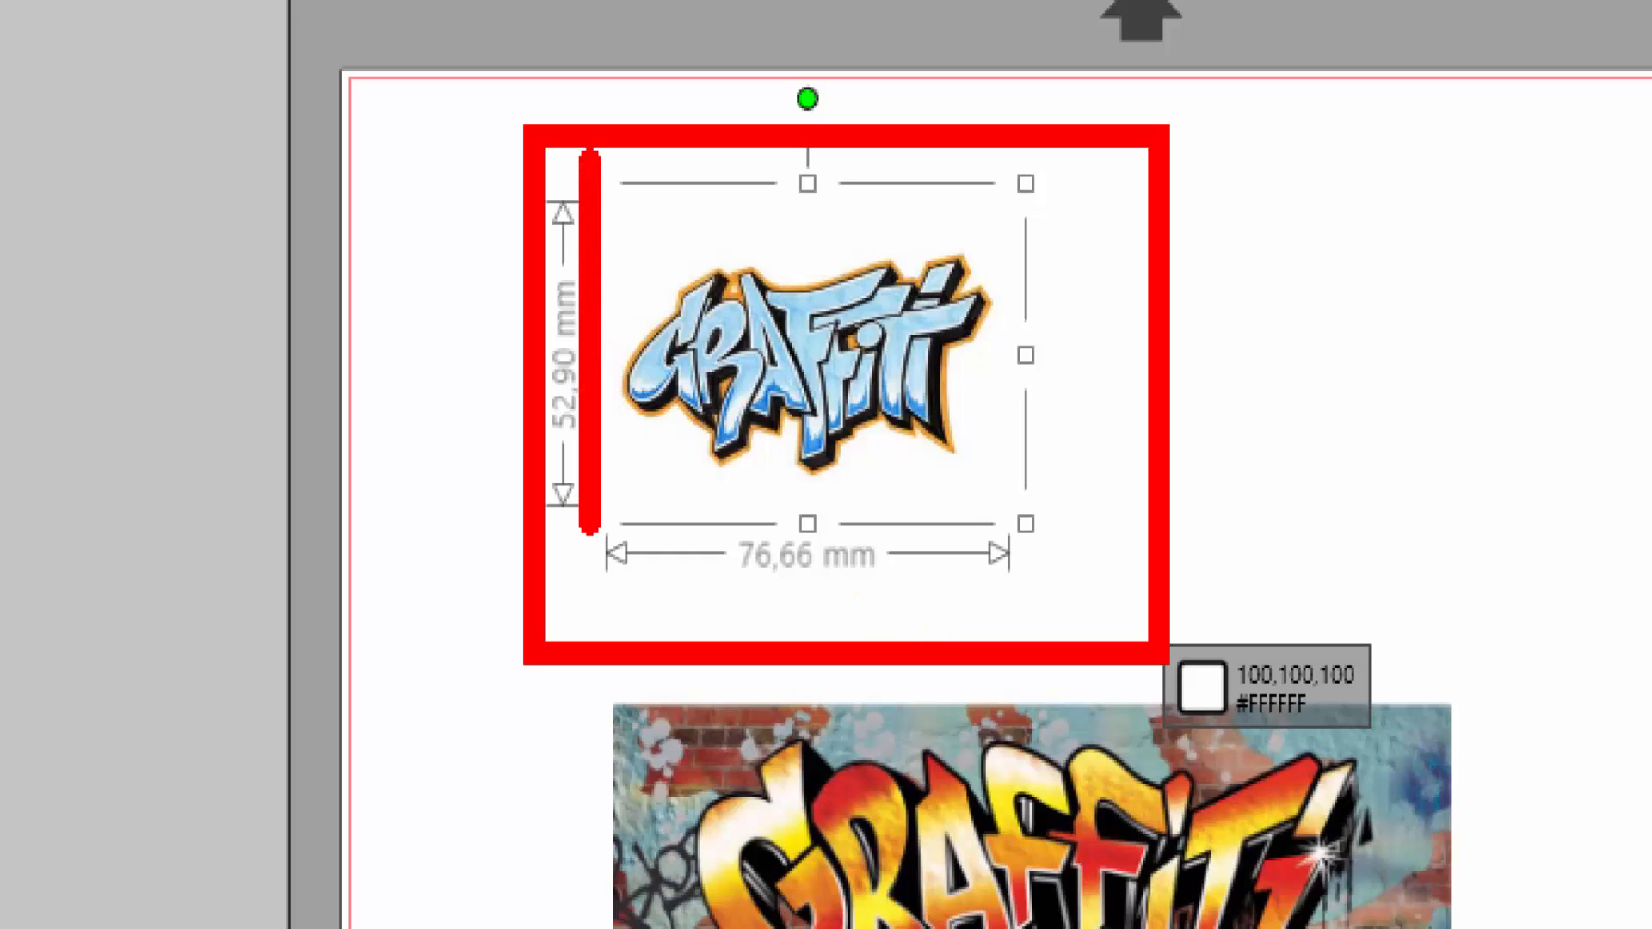
mouse_move(1041, 155)
left_mouse_down()
mouse_move(1022, 247)
mouse_move(1022, 487)
mouse_move(1037, 550)
left_mouse_up()
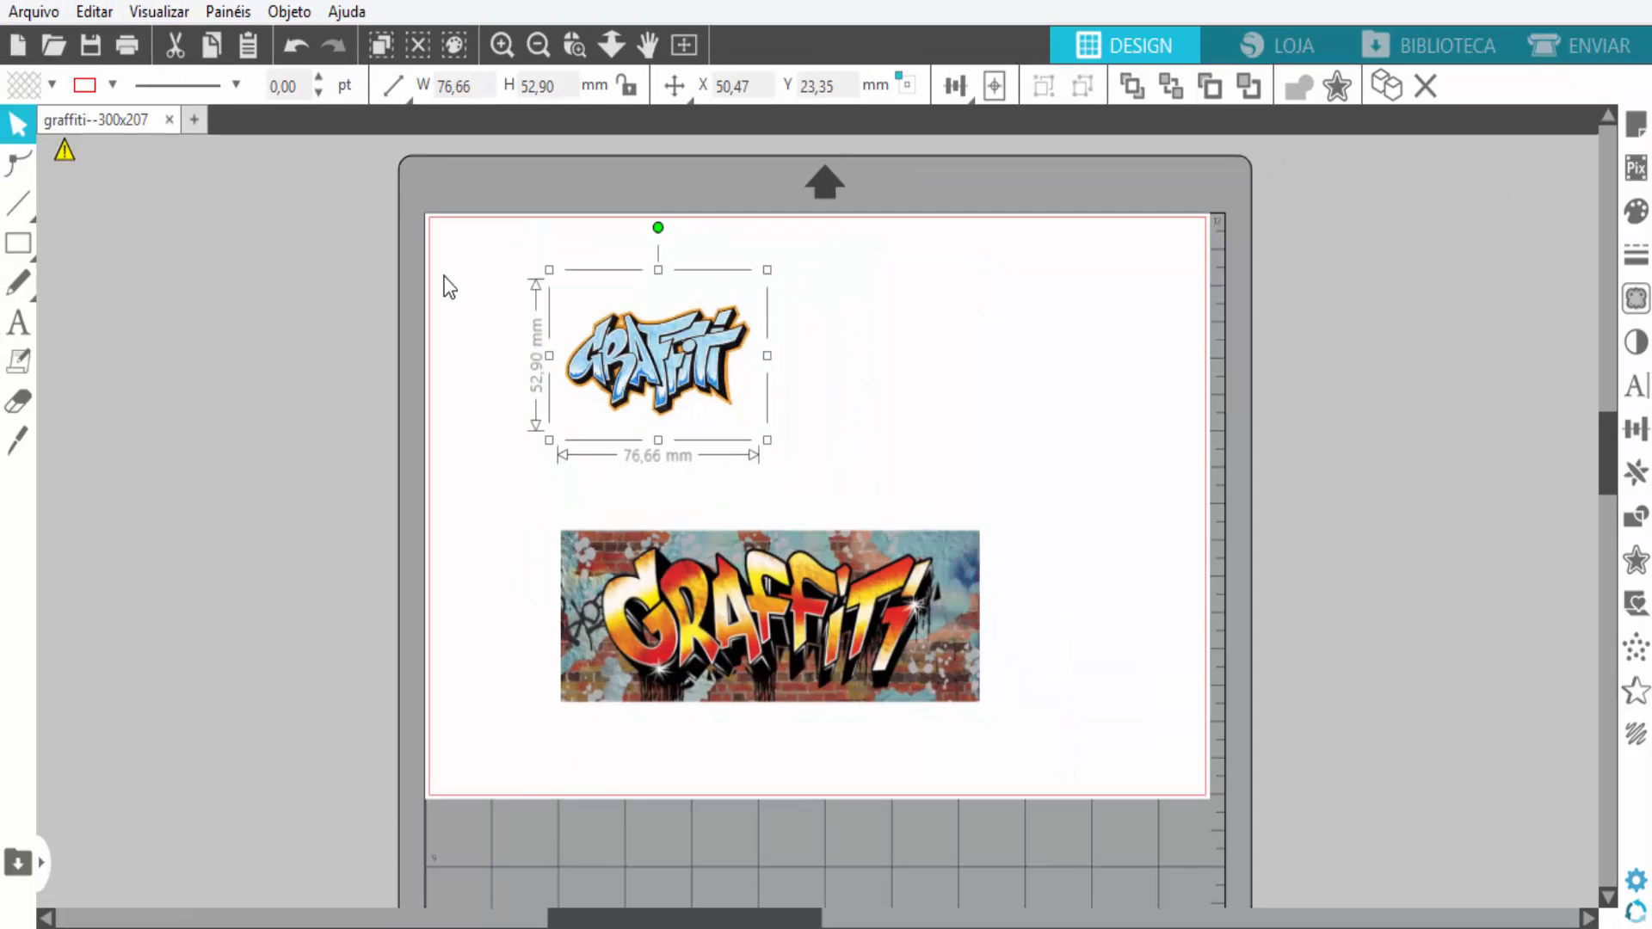
Move the blue graffiti image off the page and back onto it, above the brick-wall image
left_click_drag(622, 349, 225, 414)
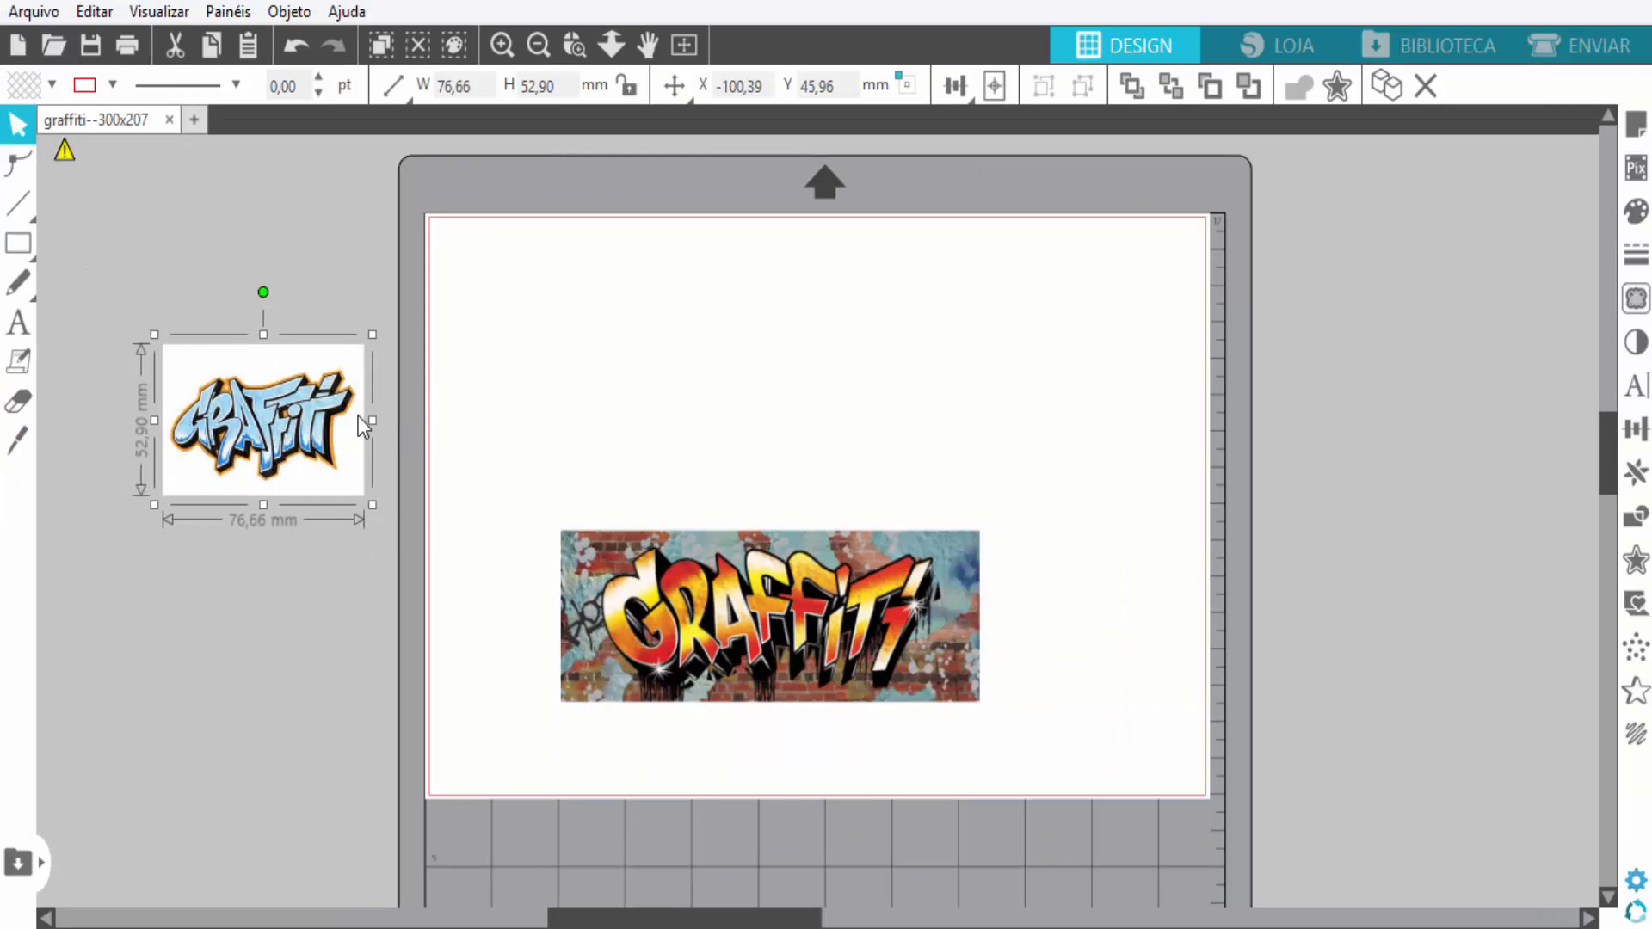
left_click_drag(358, 422, 797, 359)
left_click(878, 347)
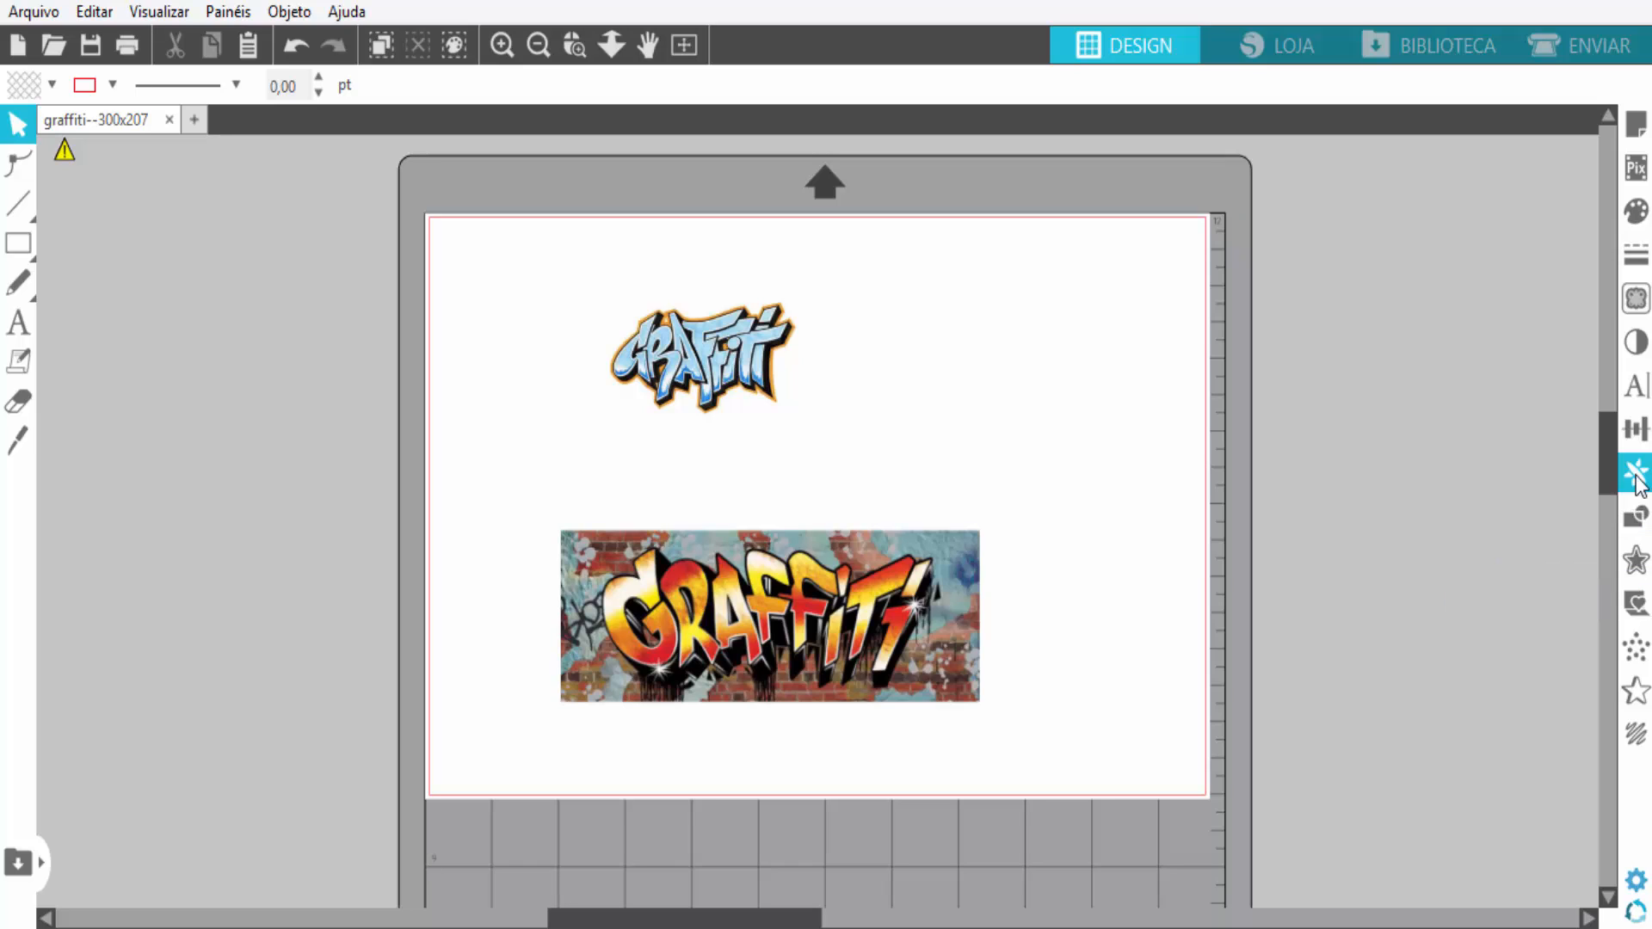
Trace the outer edge of the blue graffiti image within an area about 100 × 61 mm, threshold 78% and speckle-removal threshold 12%
left_click(1637, 312)
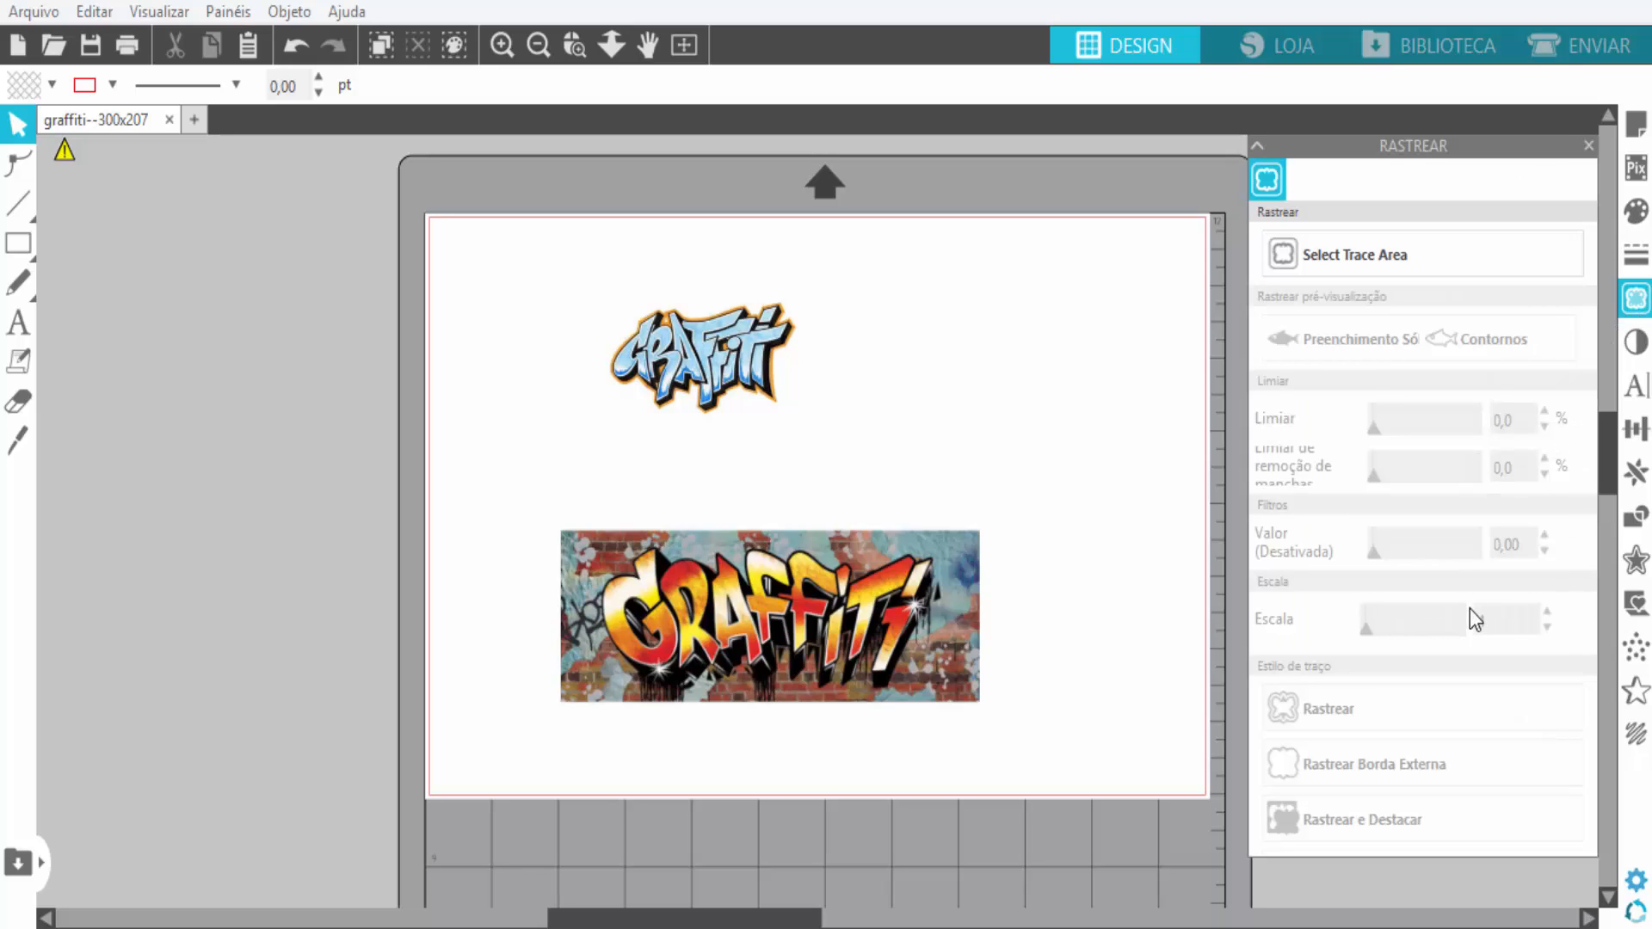
left_click(1339, 262)
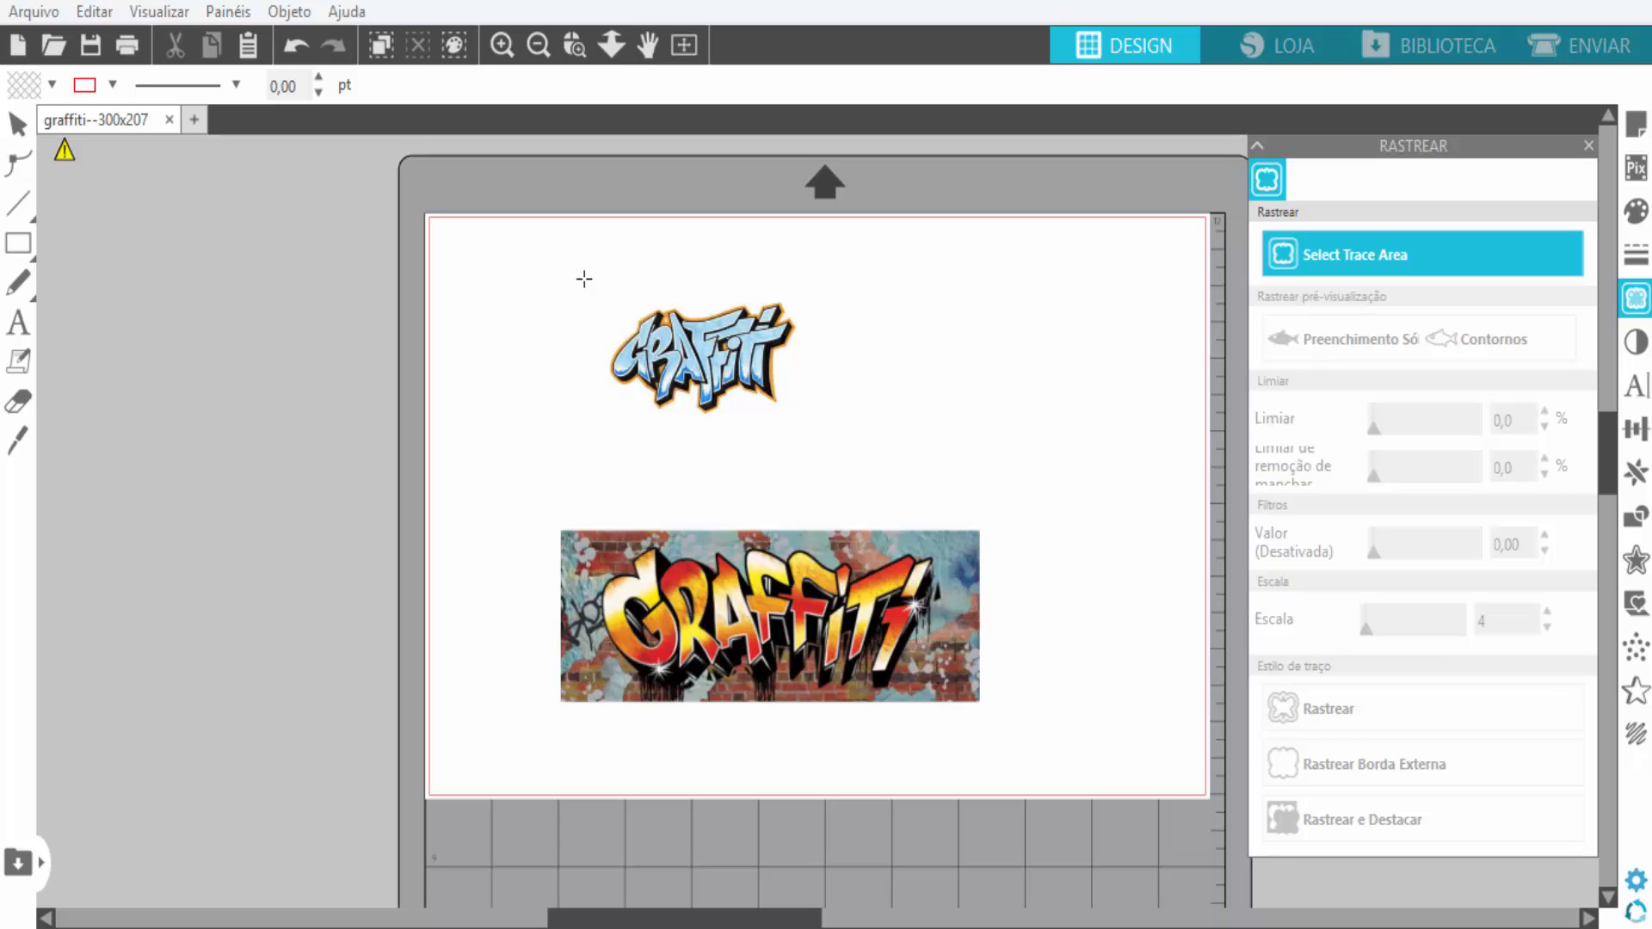
left_click_drag(583, 263, 847, 437)
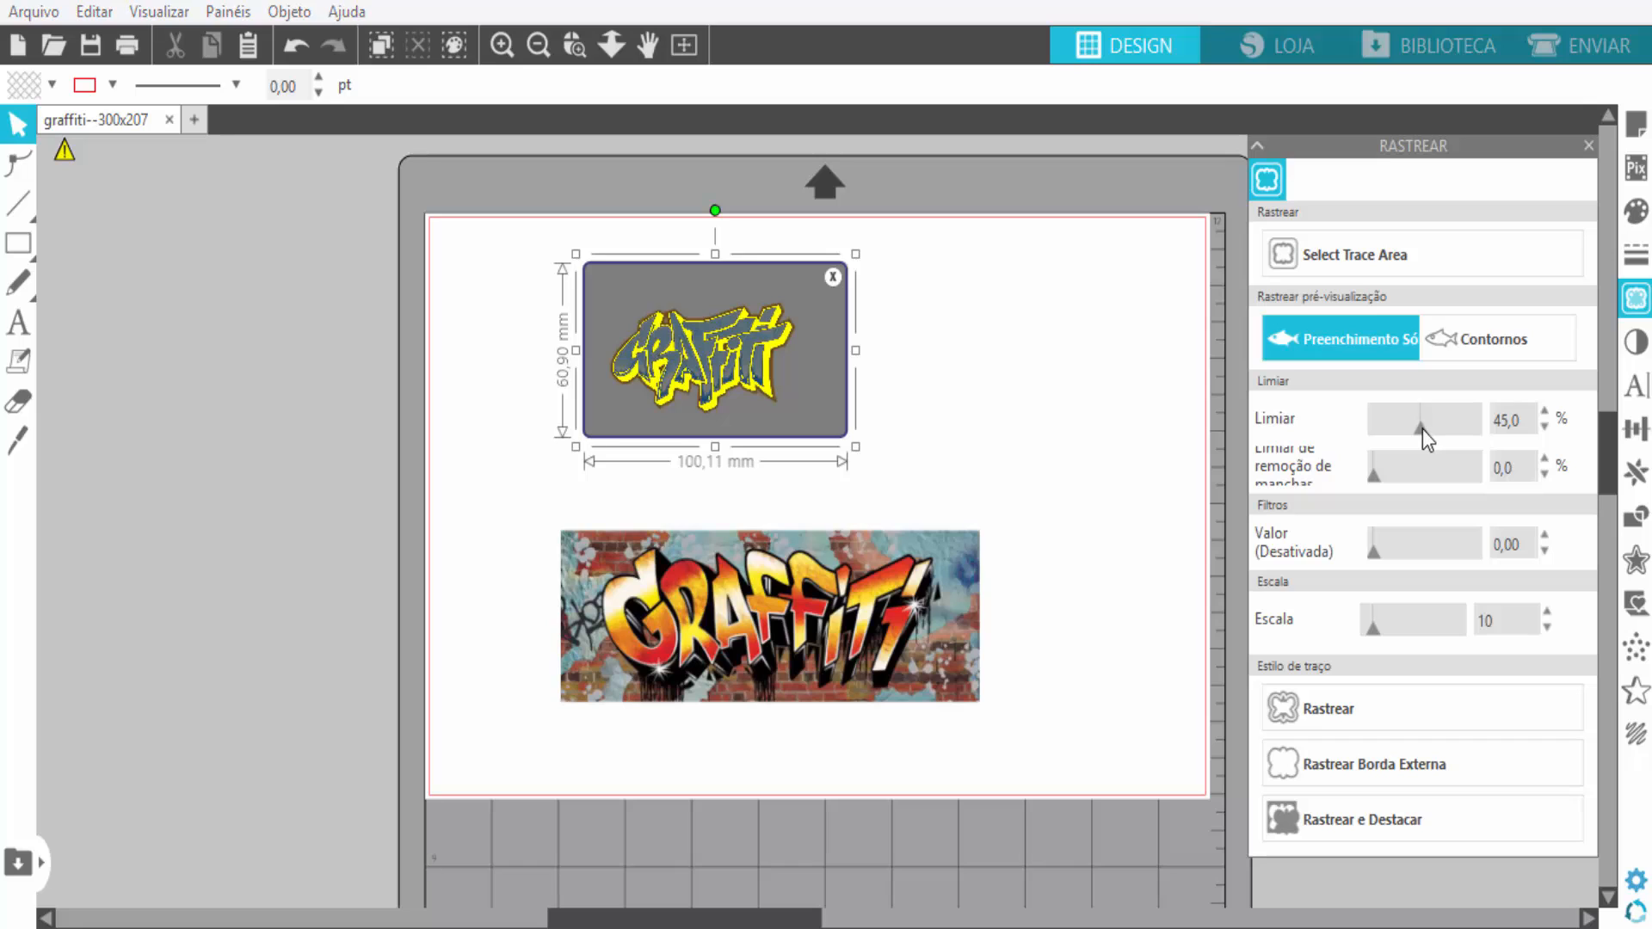
mouse_move(1422, 428)
left_mouse_down()
mouse_move(1484, 431)
mouse_move(1455, 437)
left_mouse_up()
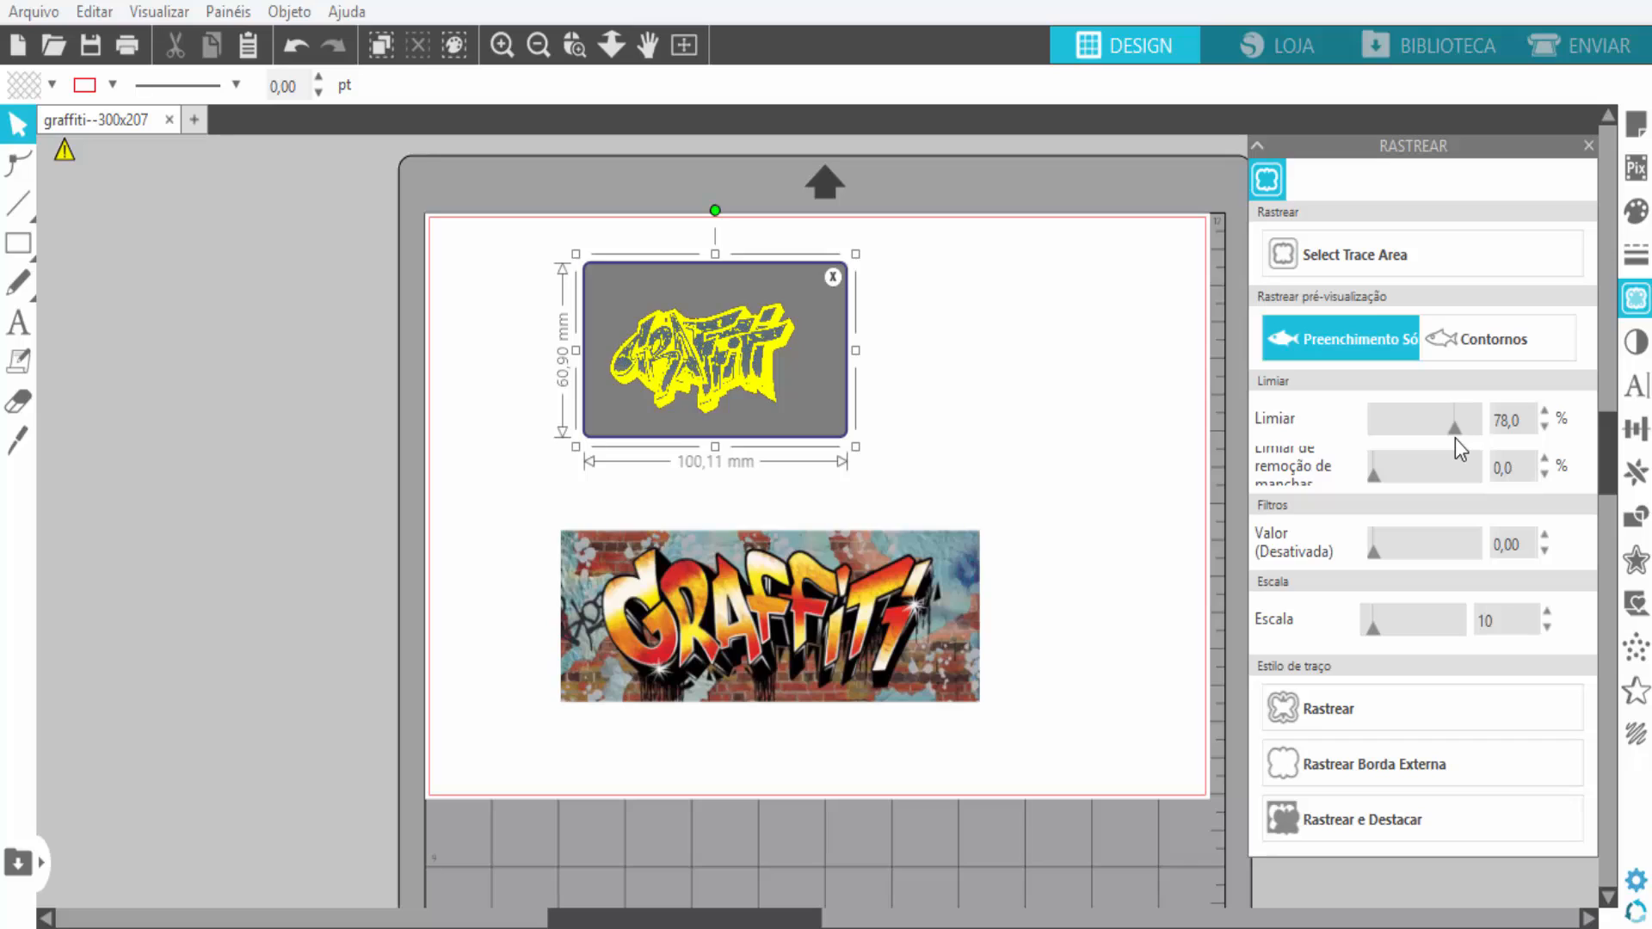
mouse_move(1372, 477)
left_mouse_down()
mouse_move(1412, 465)
mouse_move(1384, 473)
left_mouse_up()
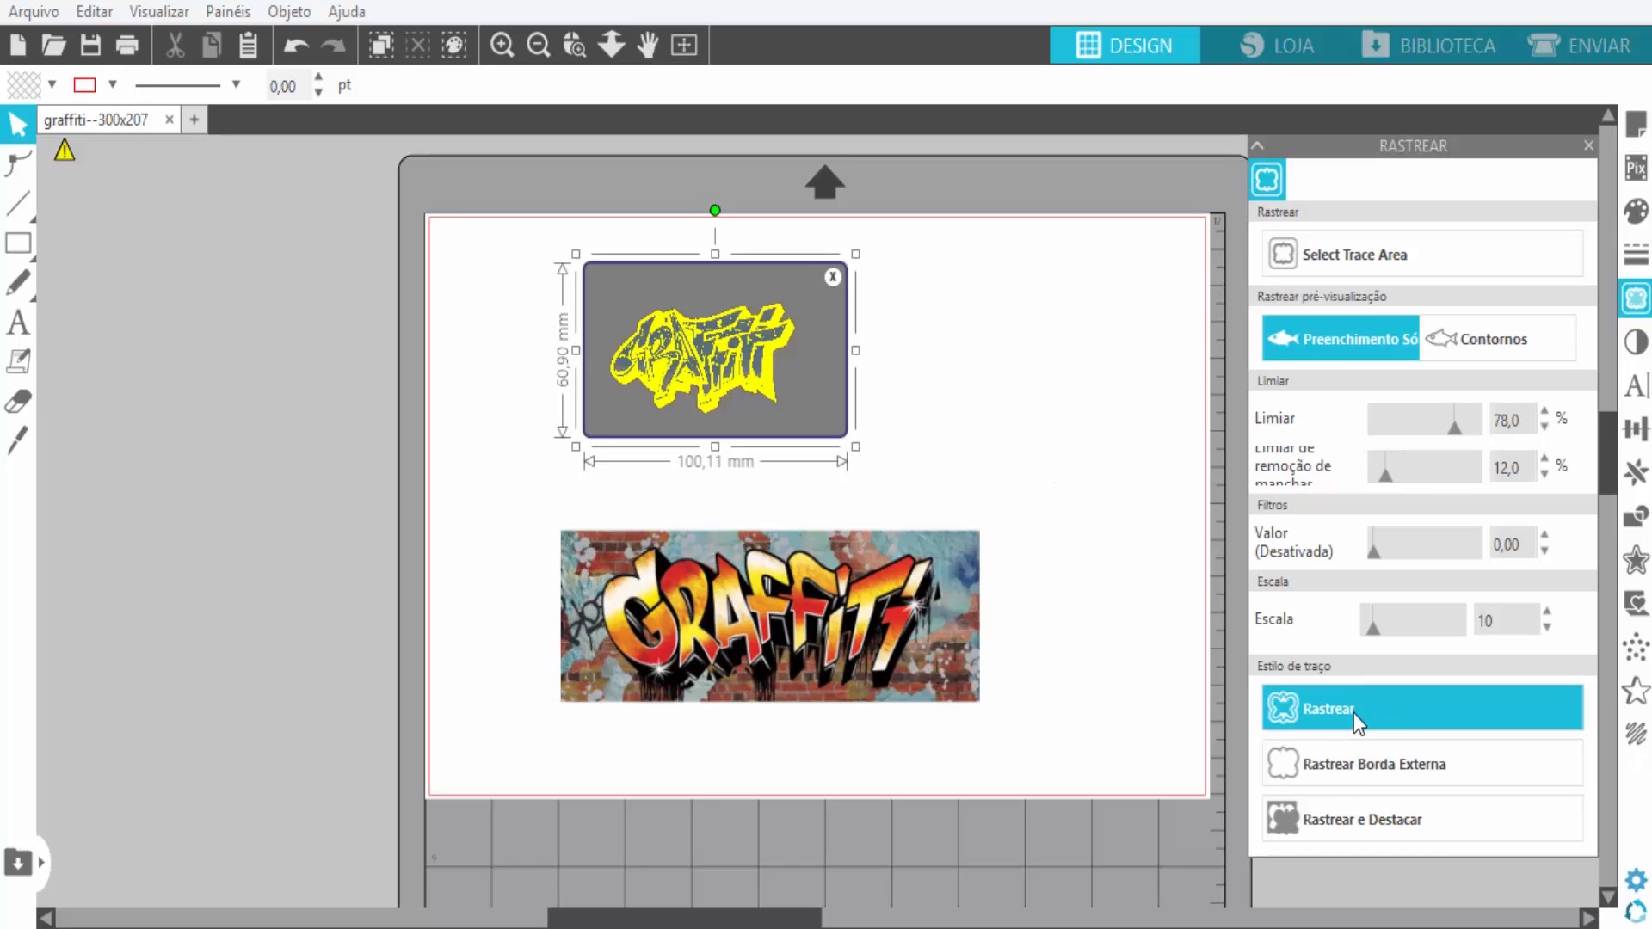
left_click(1352, 769)
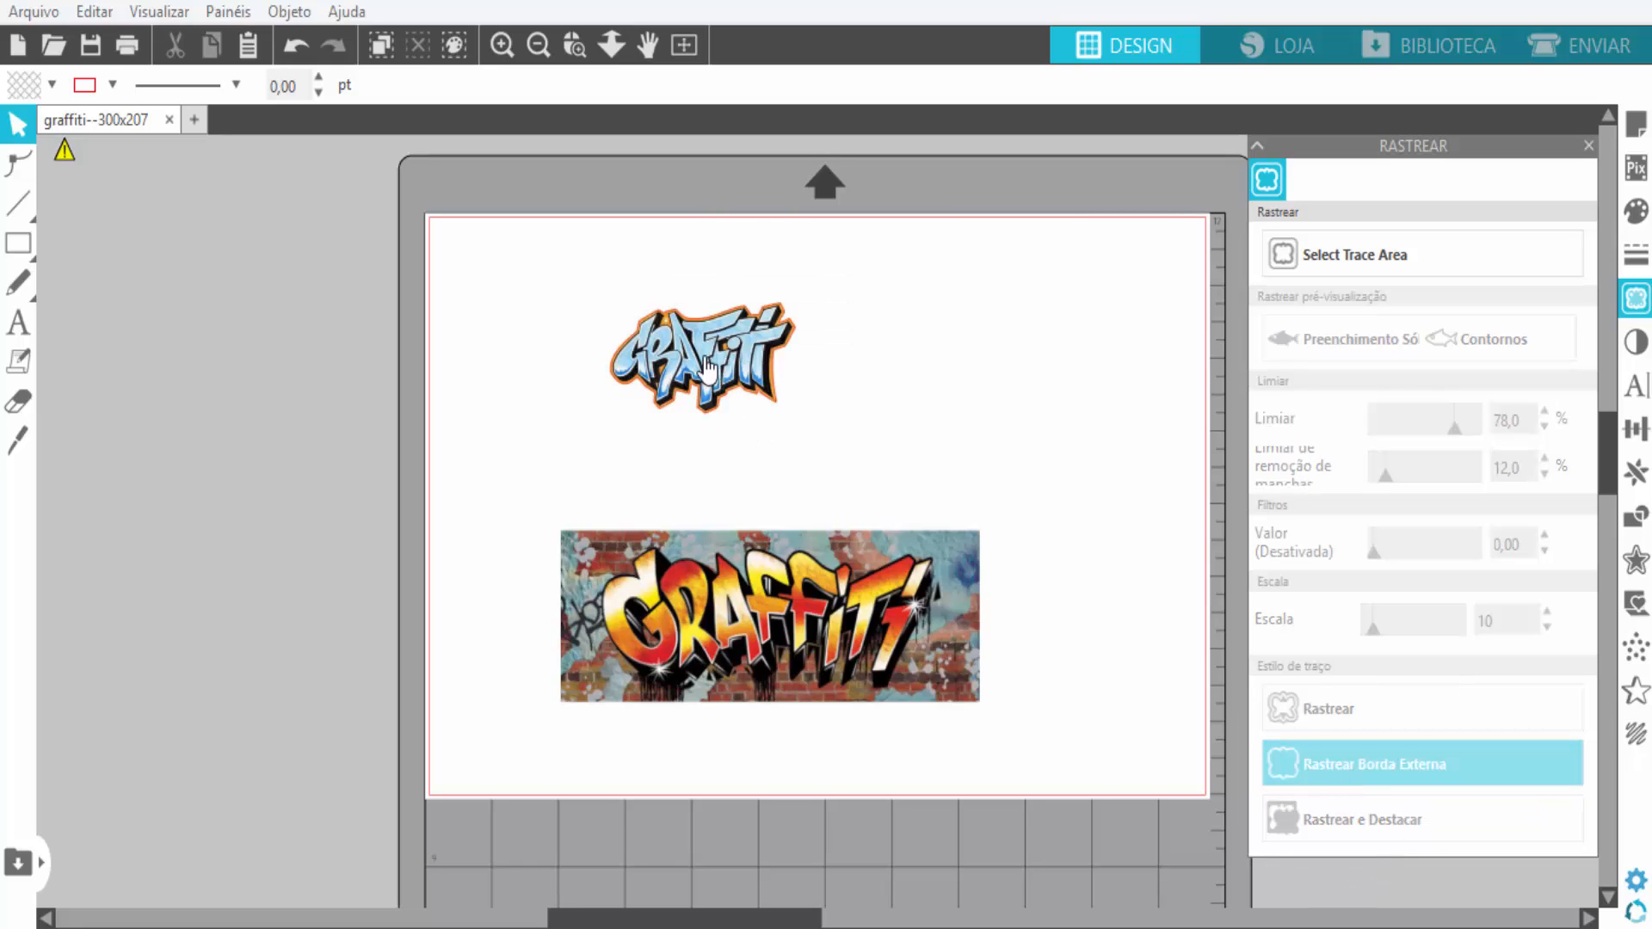
Move the blue graffiti image off its traced outline and examine the outline's contour up close
mouse_move(747, 391)
left_mouse_down()
mouse_move(794, 417)
mouse_move(1006, 458)
left_mouse_up()
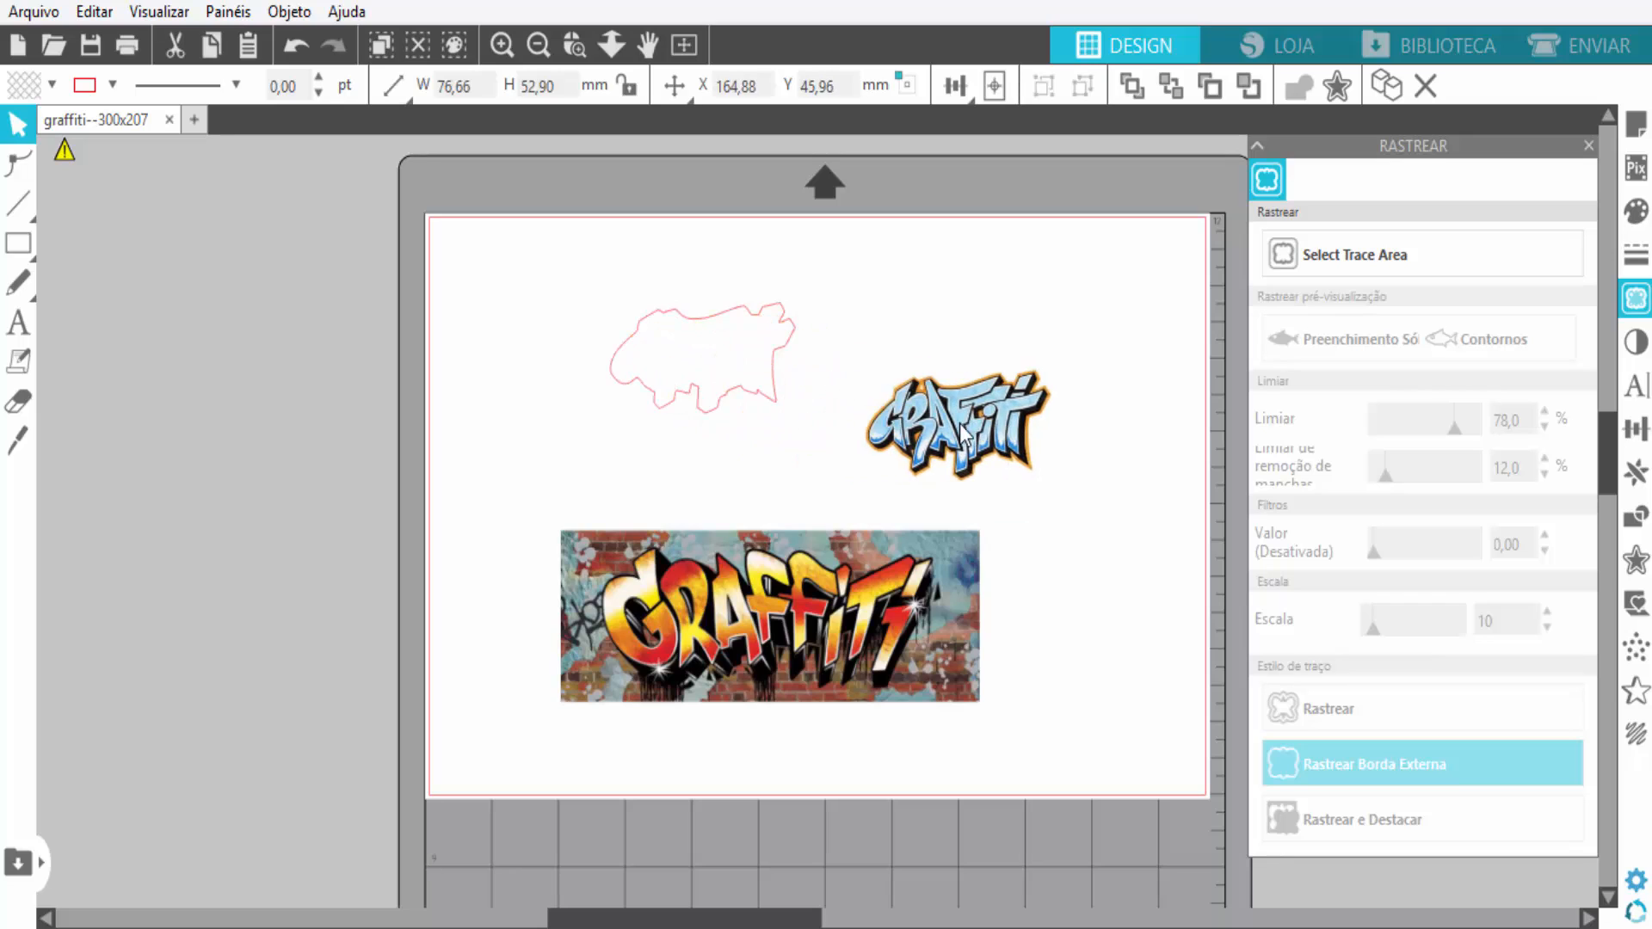
left_click(682, 442)
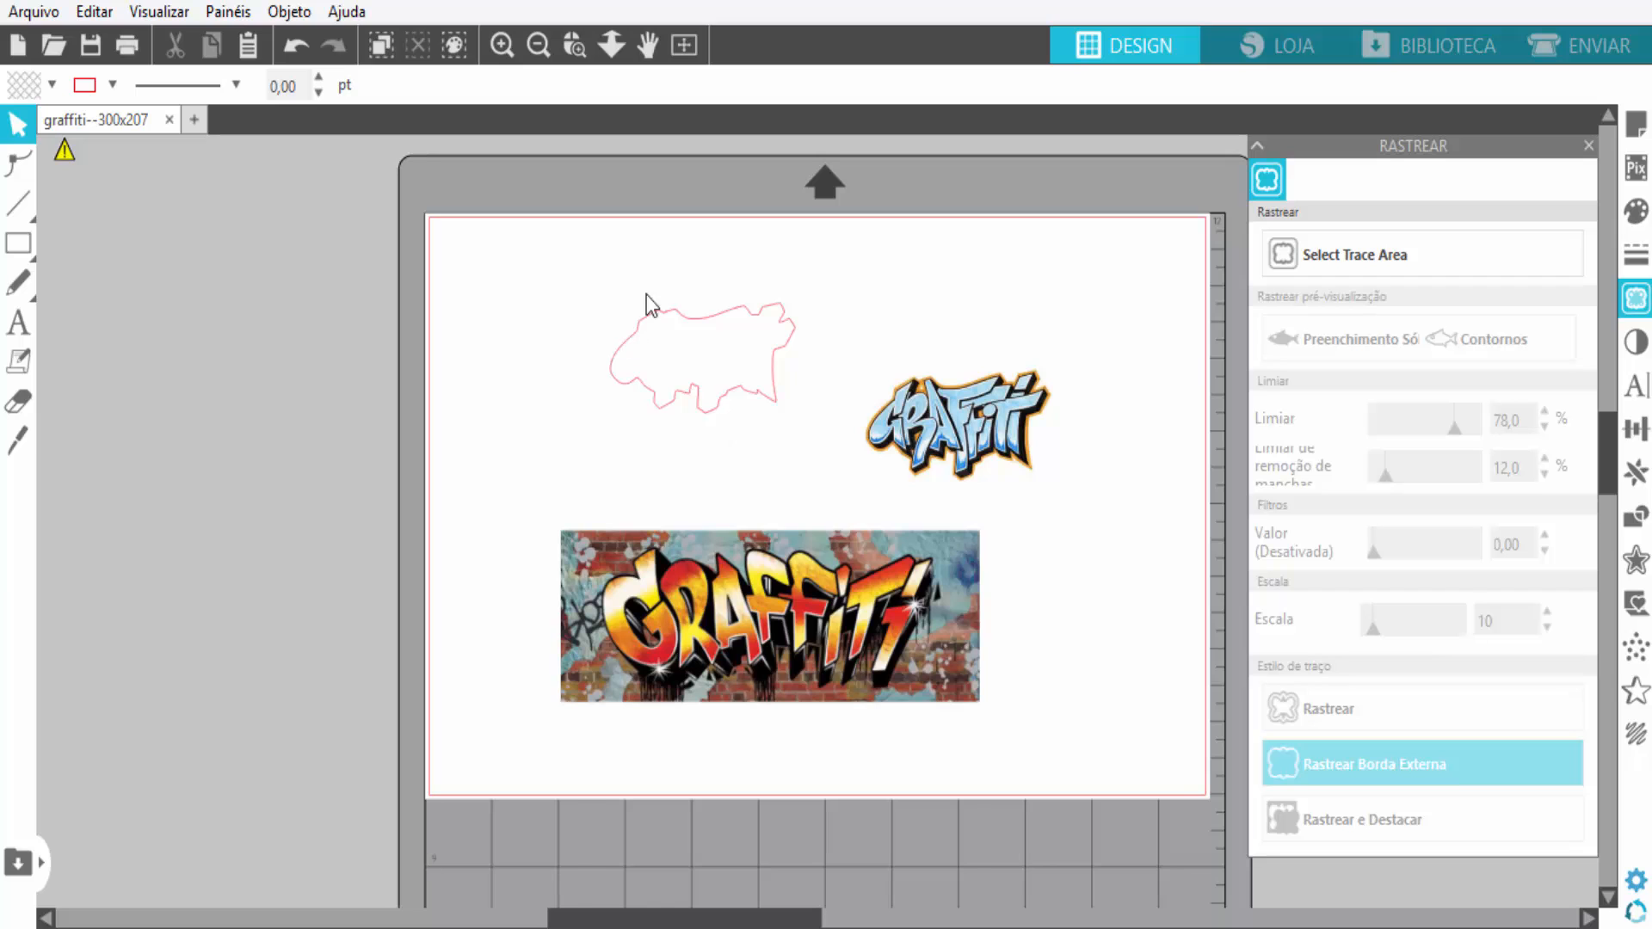
scroll(695, 306, "left", 1)
left_click(513, 44)
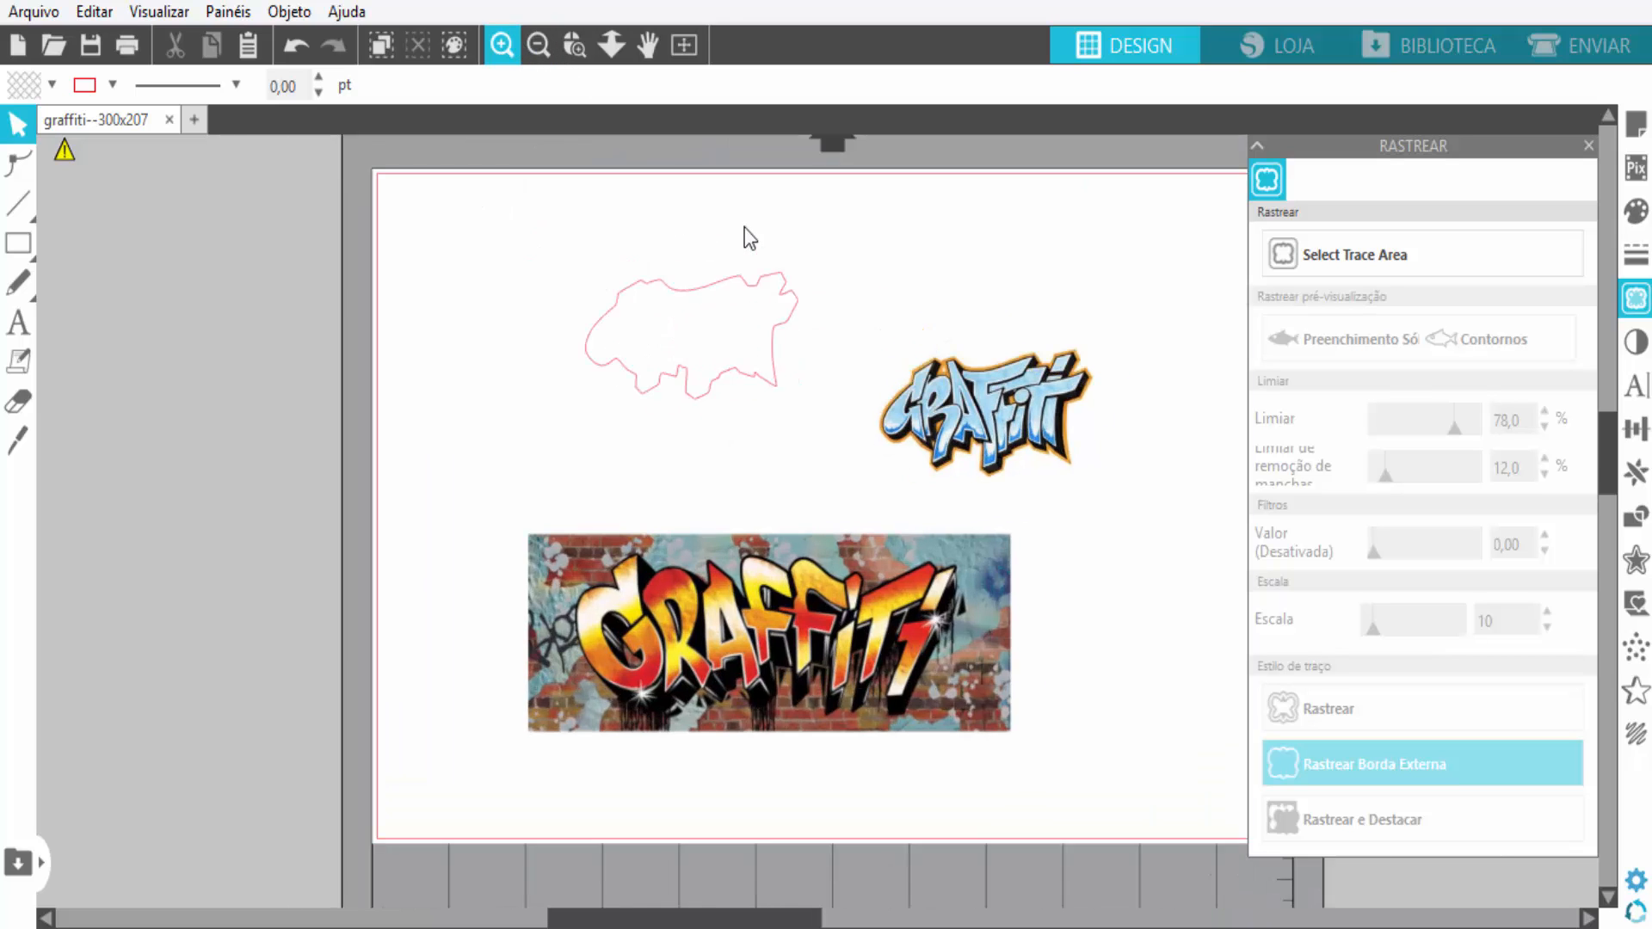
left_click(505, 48)
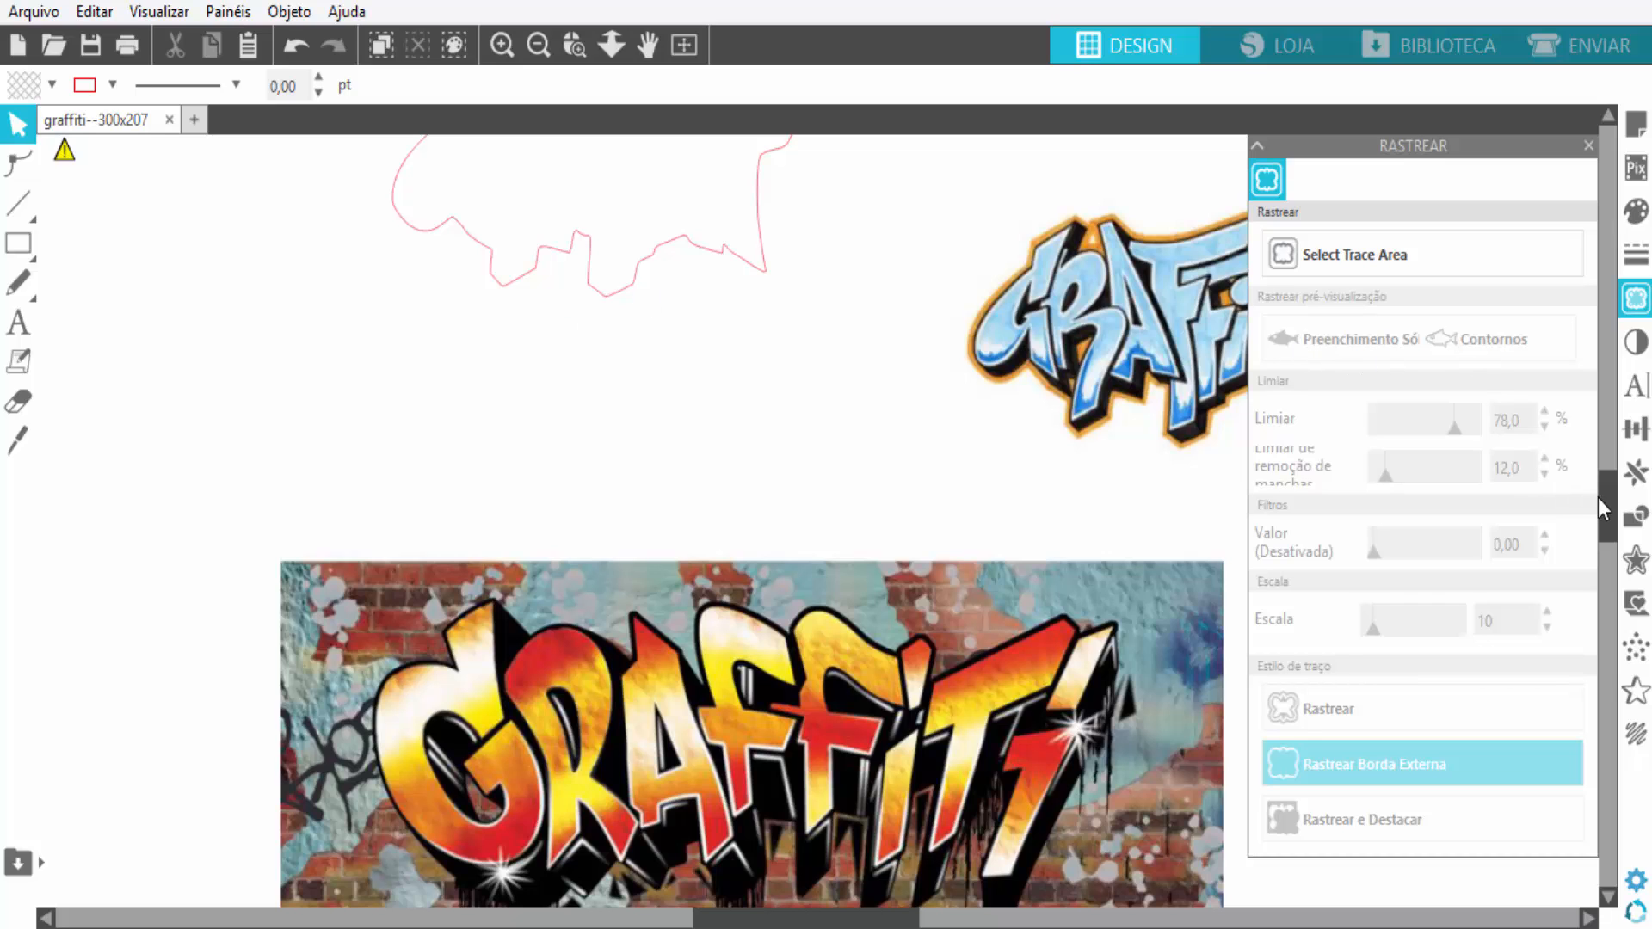
mouse_move(1606, 497)
left_mouse_down()
mouse_move(1609, 413)
mouse_move(1607, 452)
left_mouse_up()
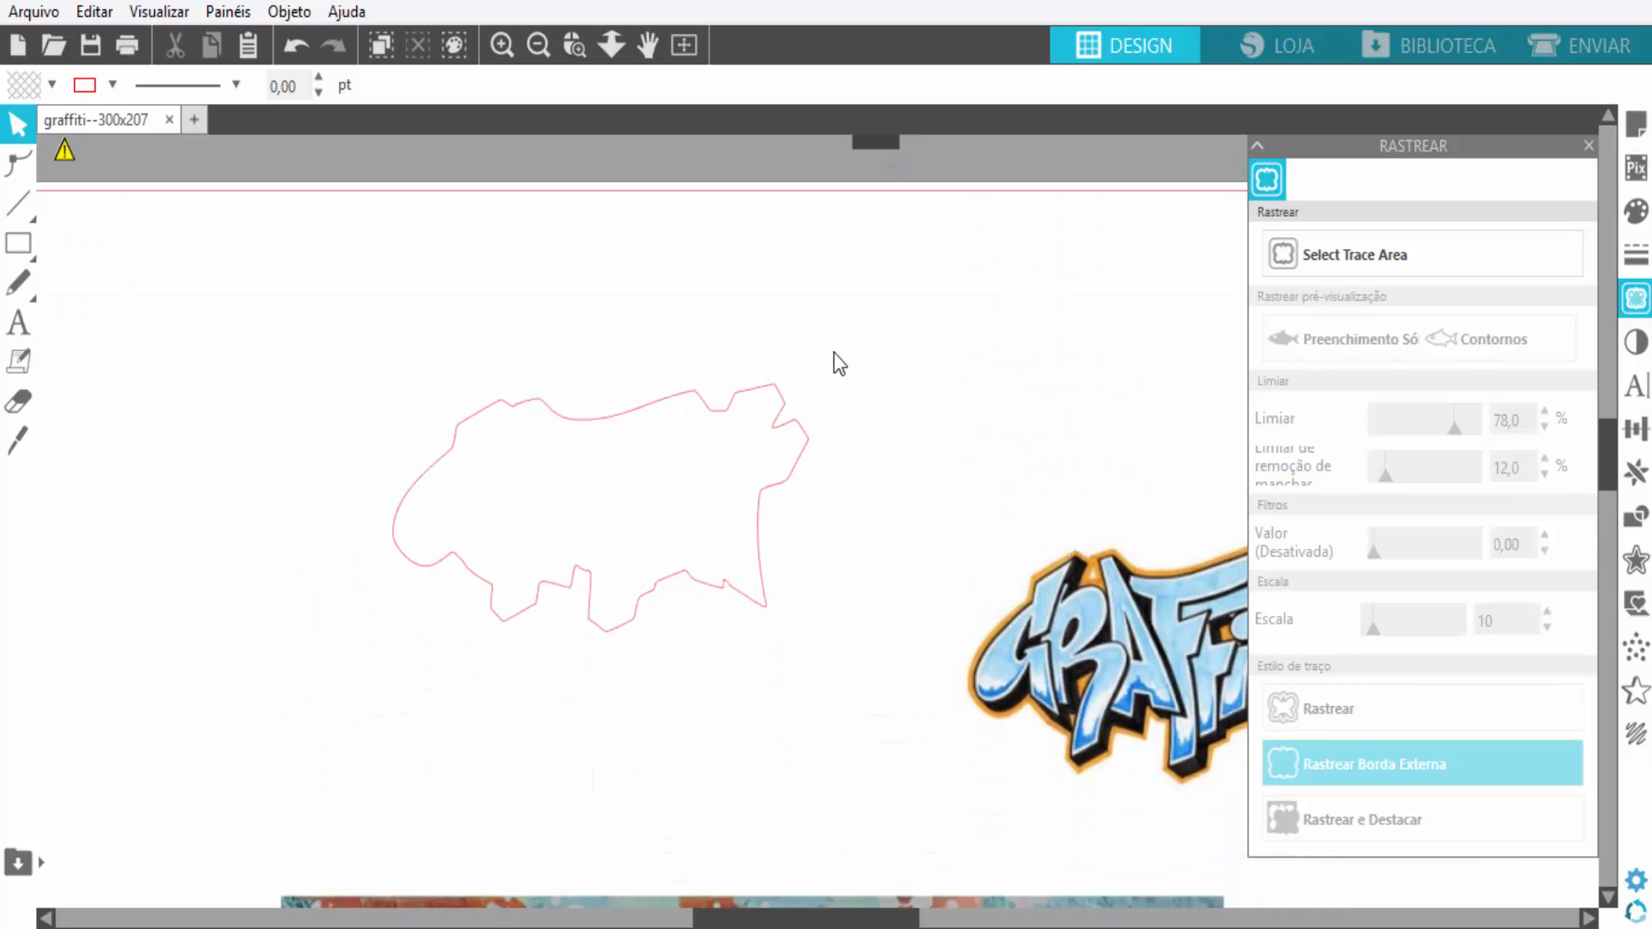
left_click(508, 48)
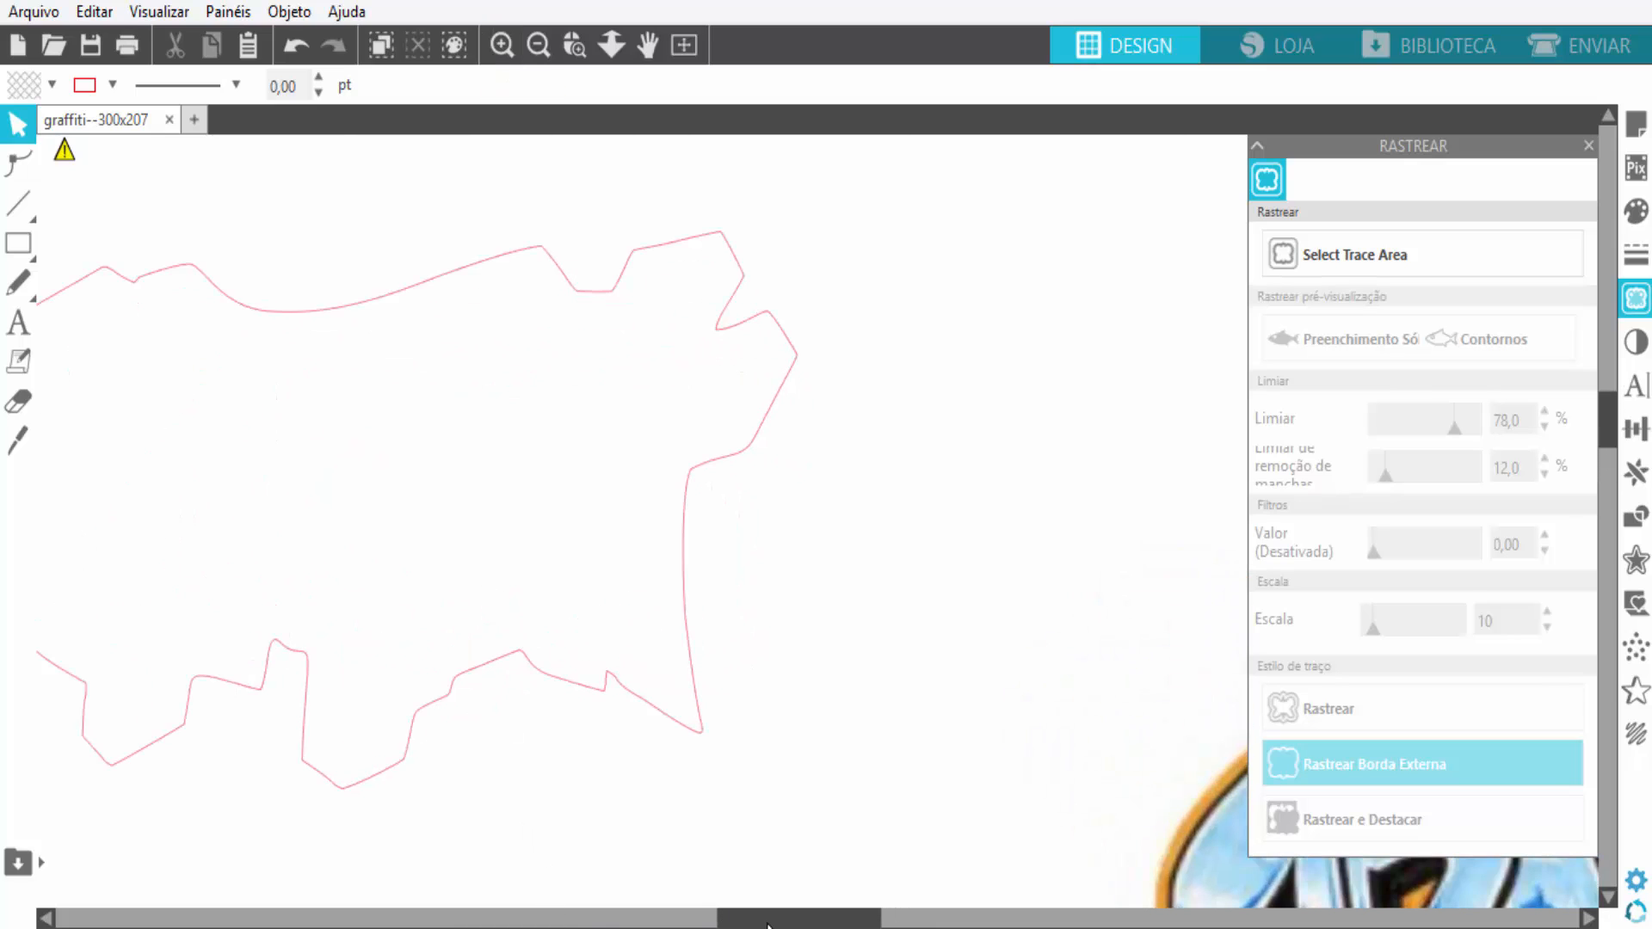
left_click_drag(769, 923, 704, 921)
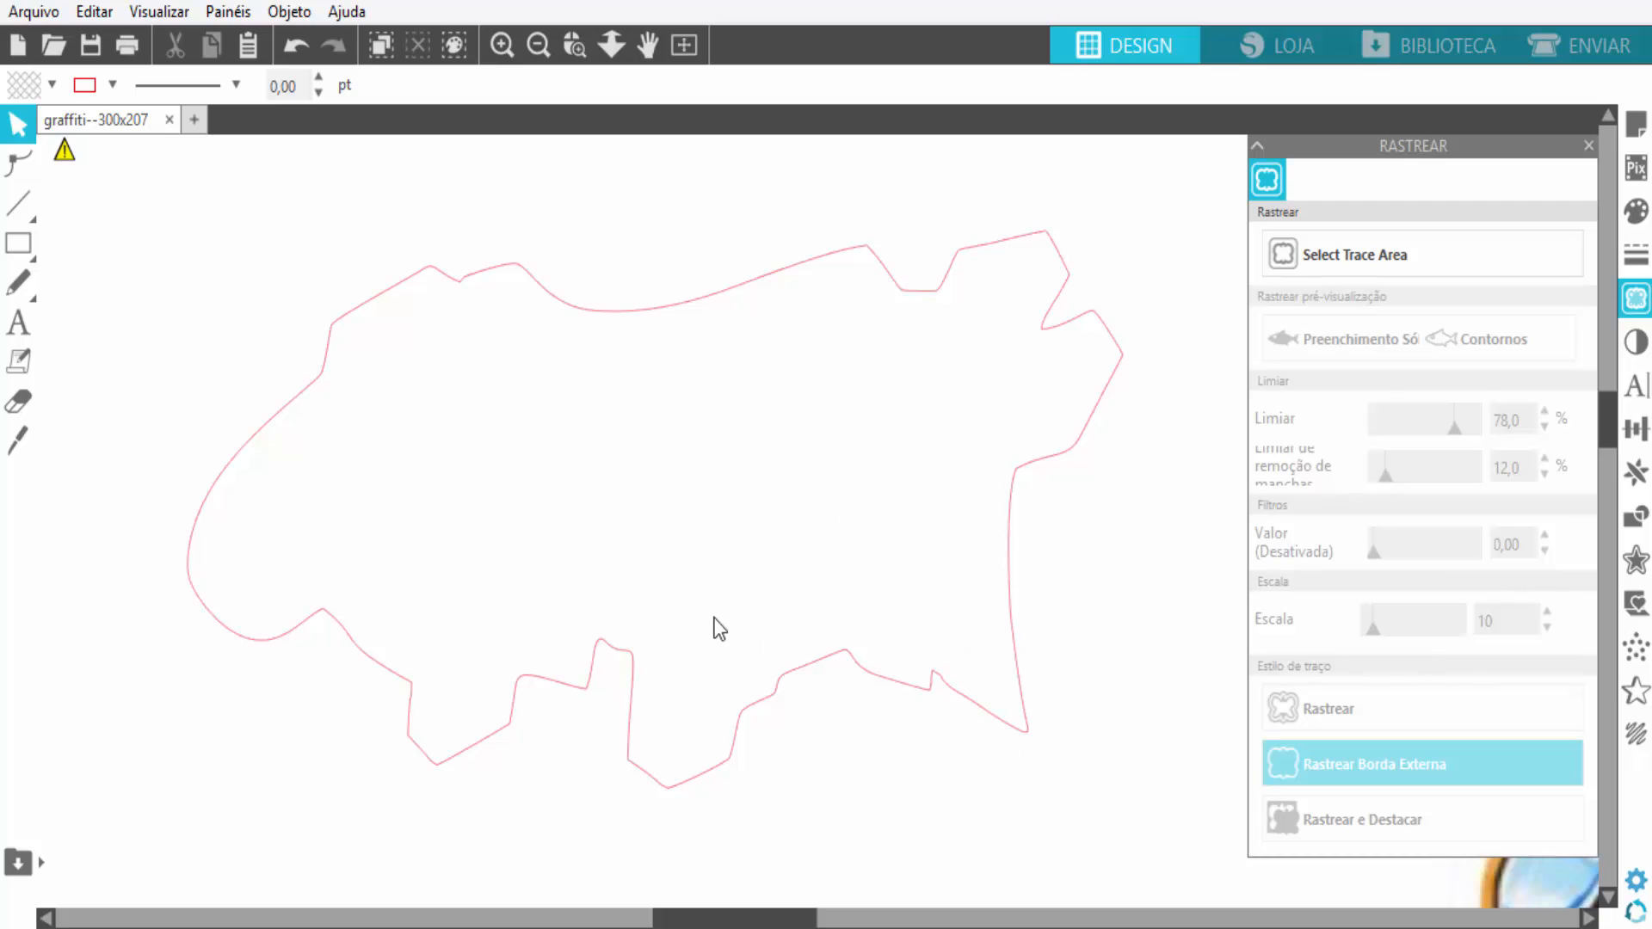
Move the blue graffiti image back over its traced outline
left_click(537, 46)
left_click(537, 46)
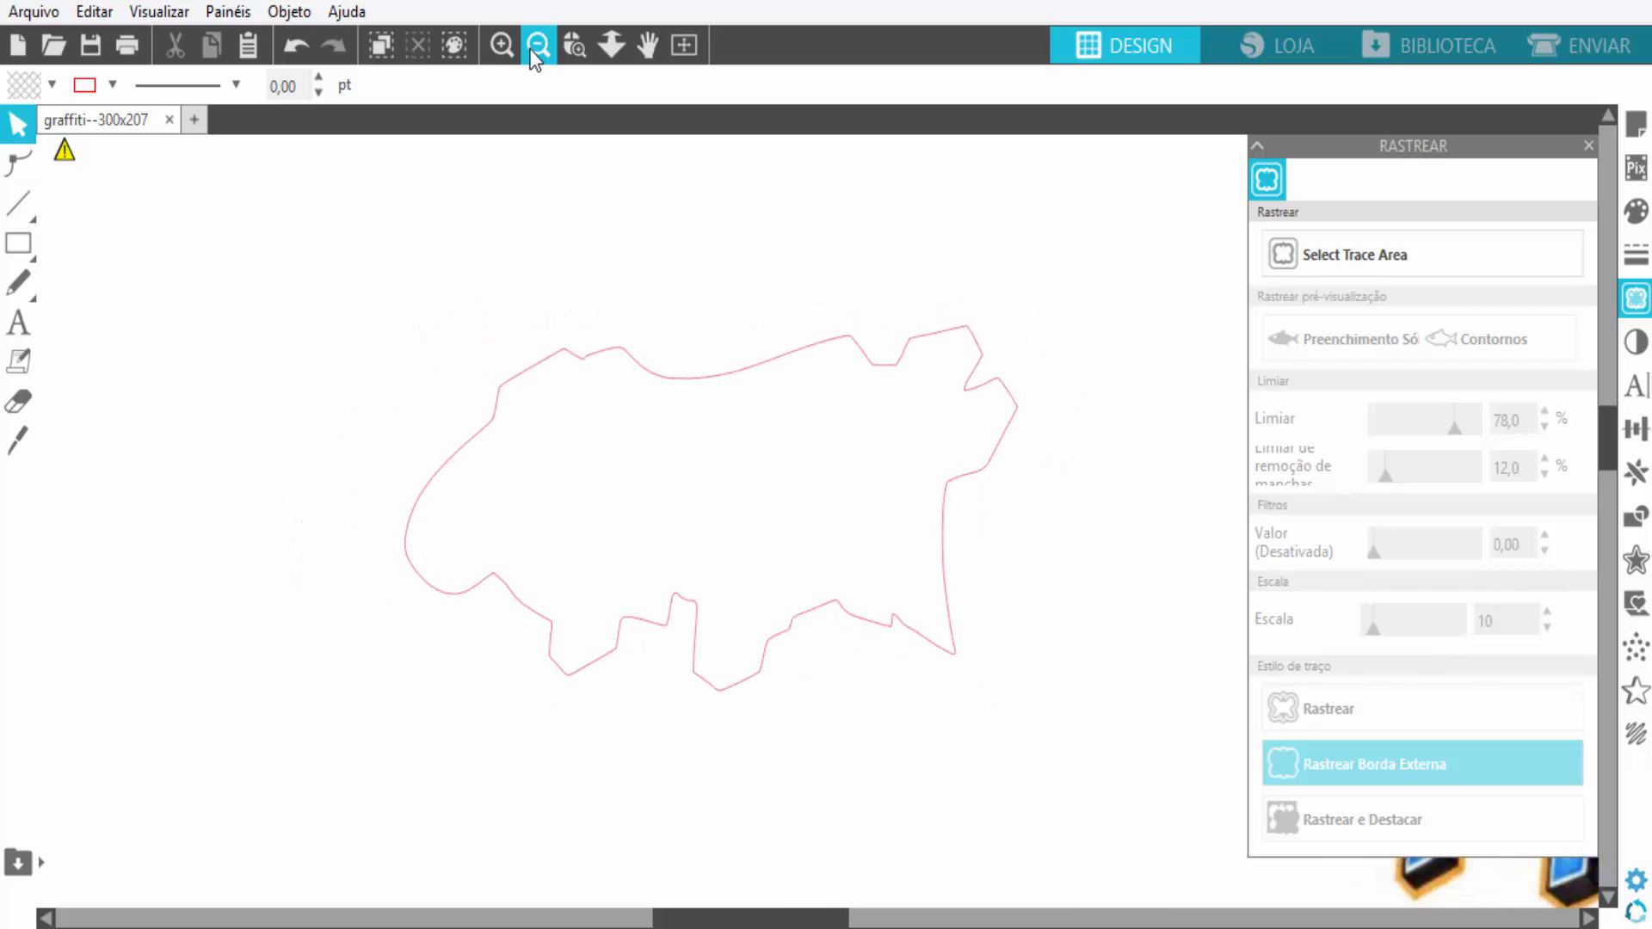
left_click(537, 46)
left_click(537, 46)
left_click_drag(1167, 627, 782, 520)
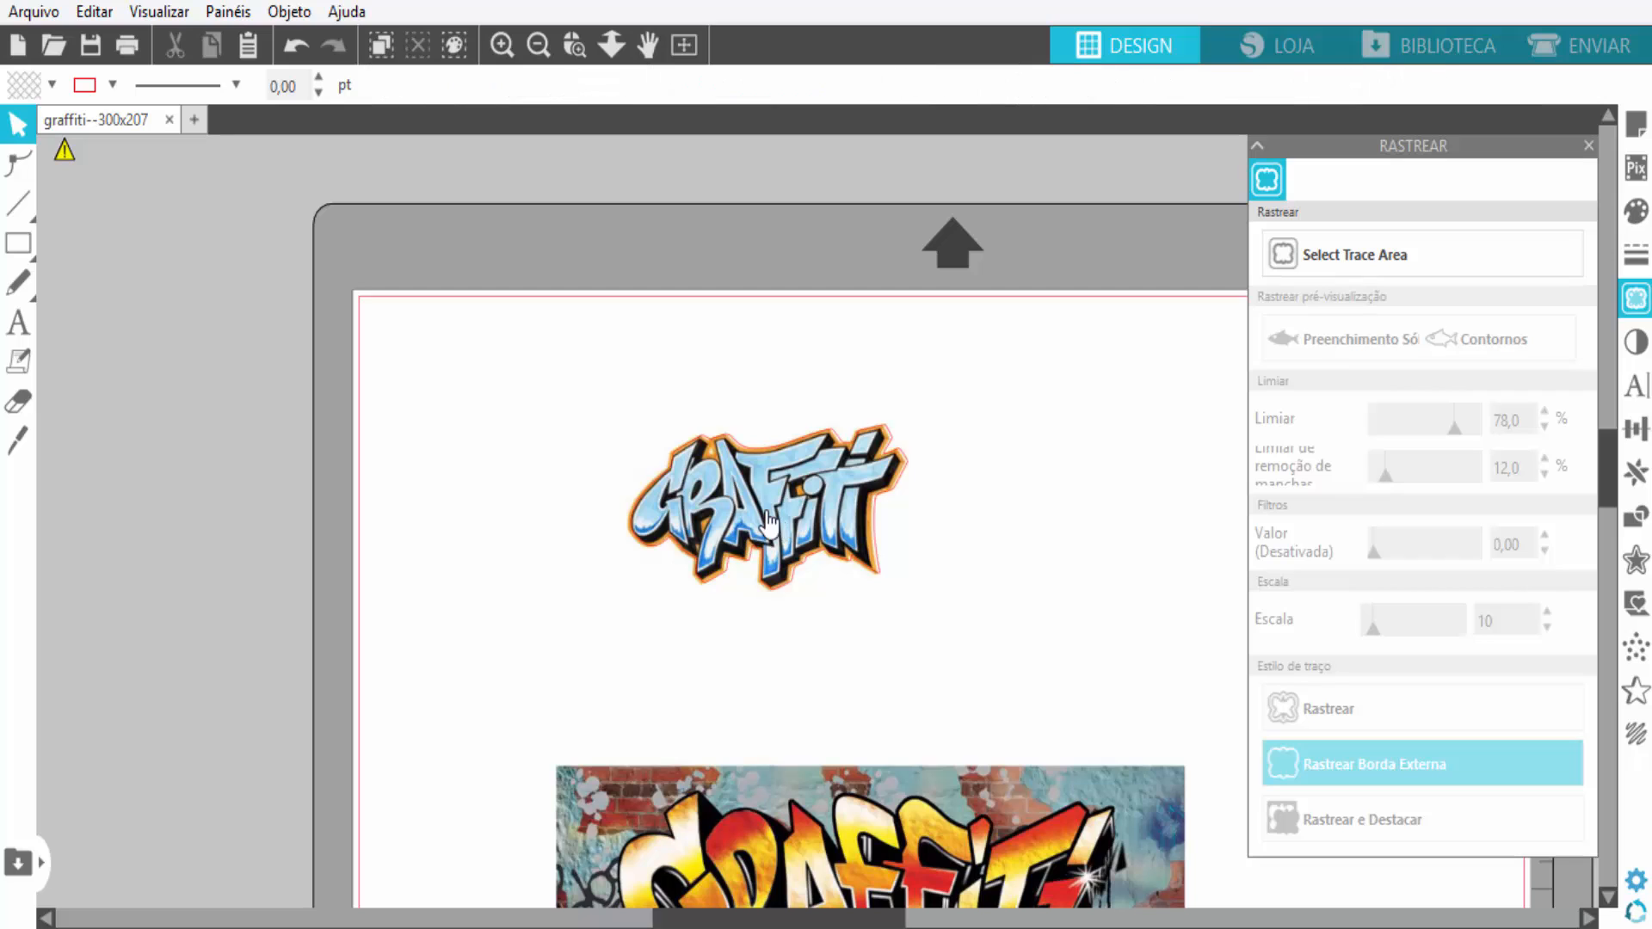
Move the blue graffiti image aside and offset its traced outline outward by 2 mm with rounded corners
mouse_move(769, 522)
left_mouse_down()
mouse_move(882, 620)
mouse_move(1027, 633)
left_mouse_up()
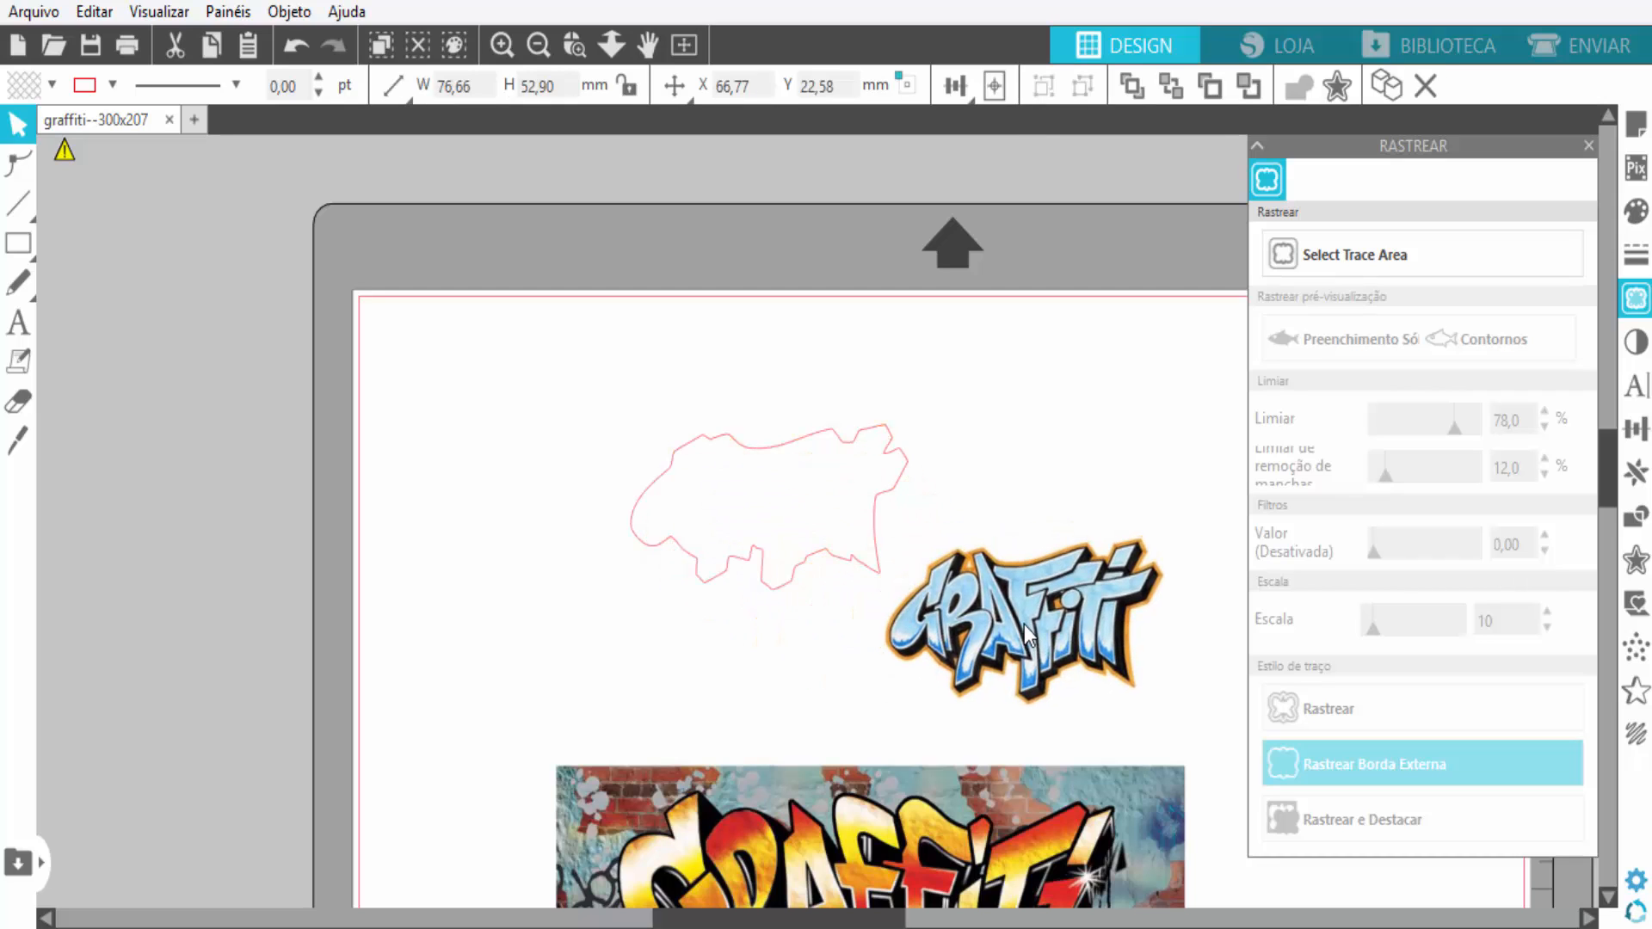
left_click(884, 579)
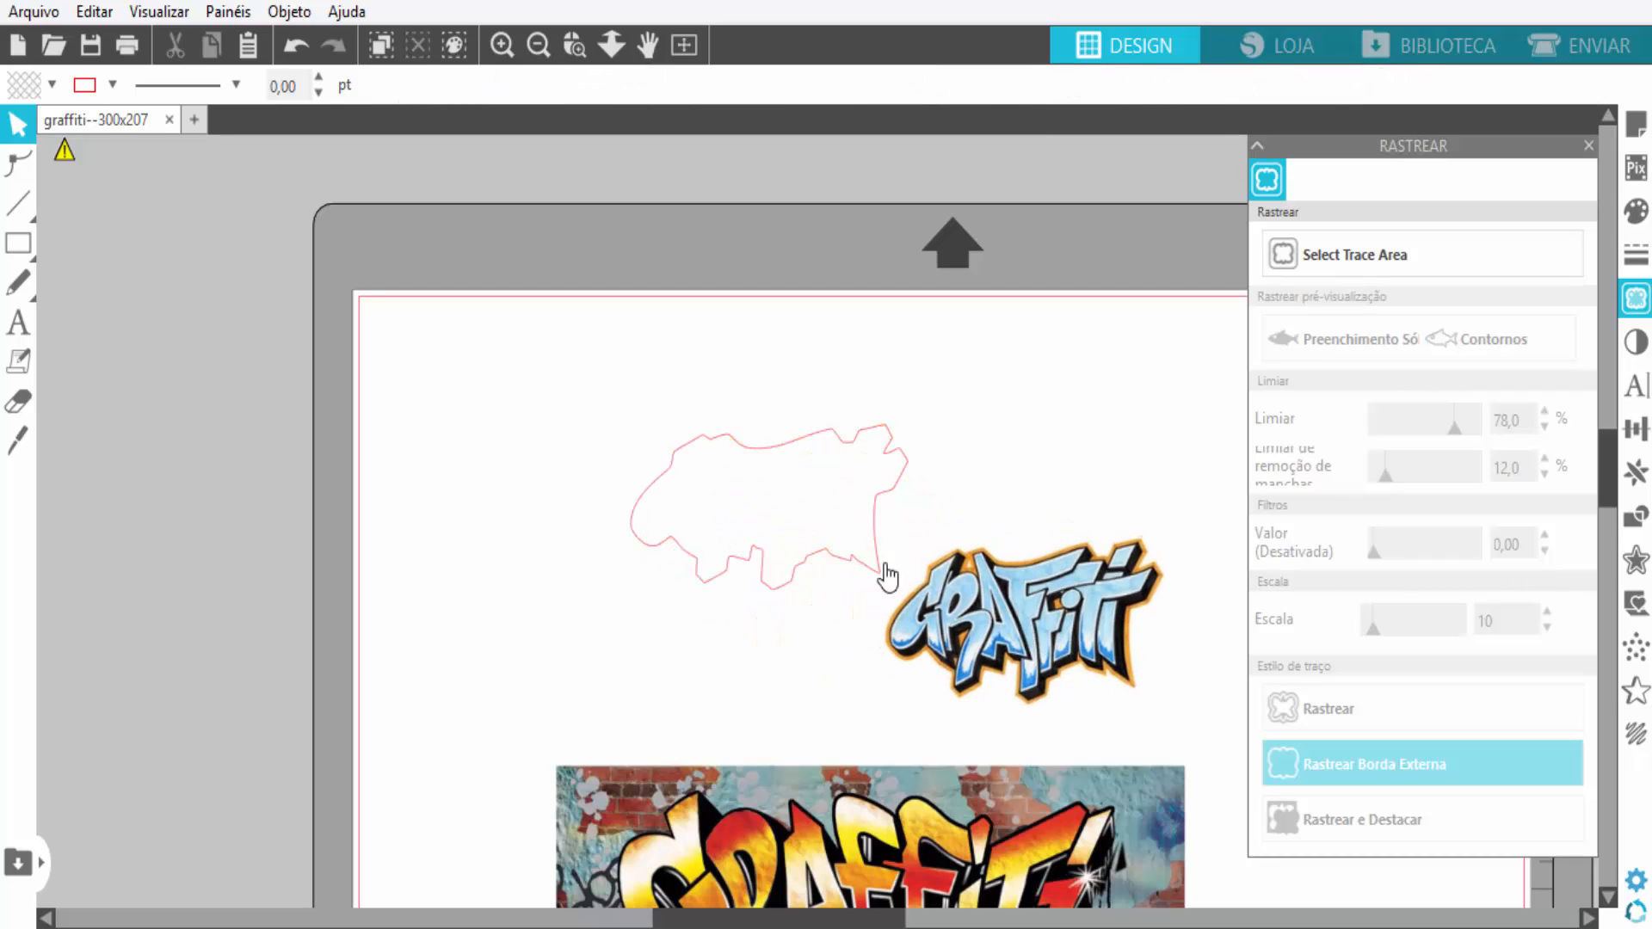
left_click(815, 568)
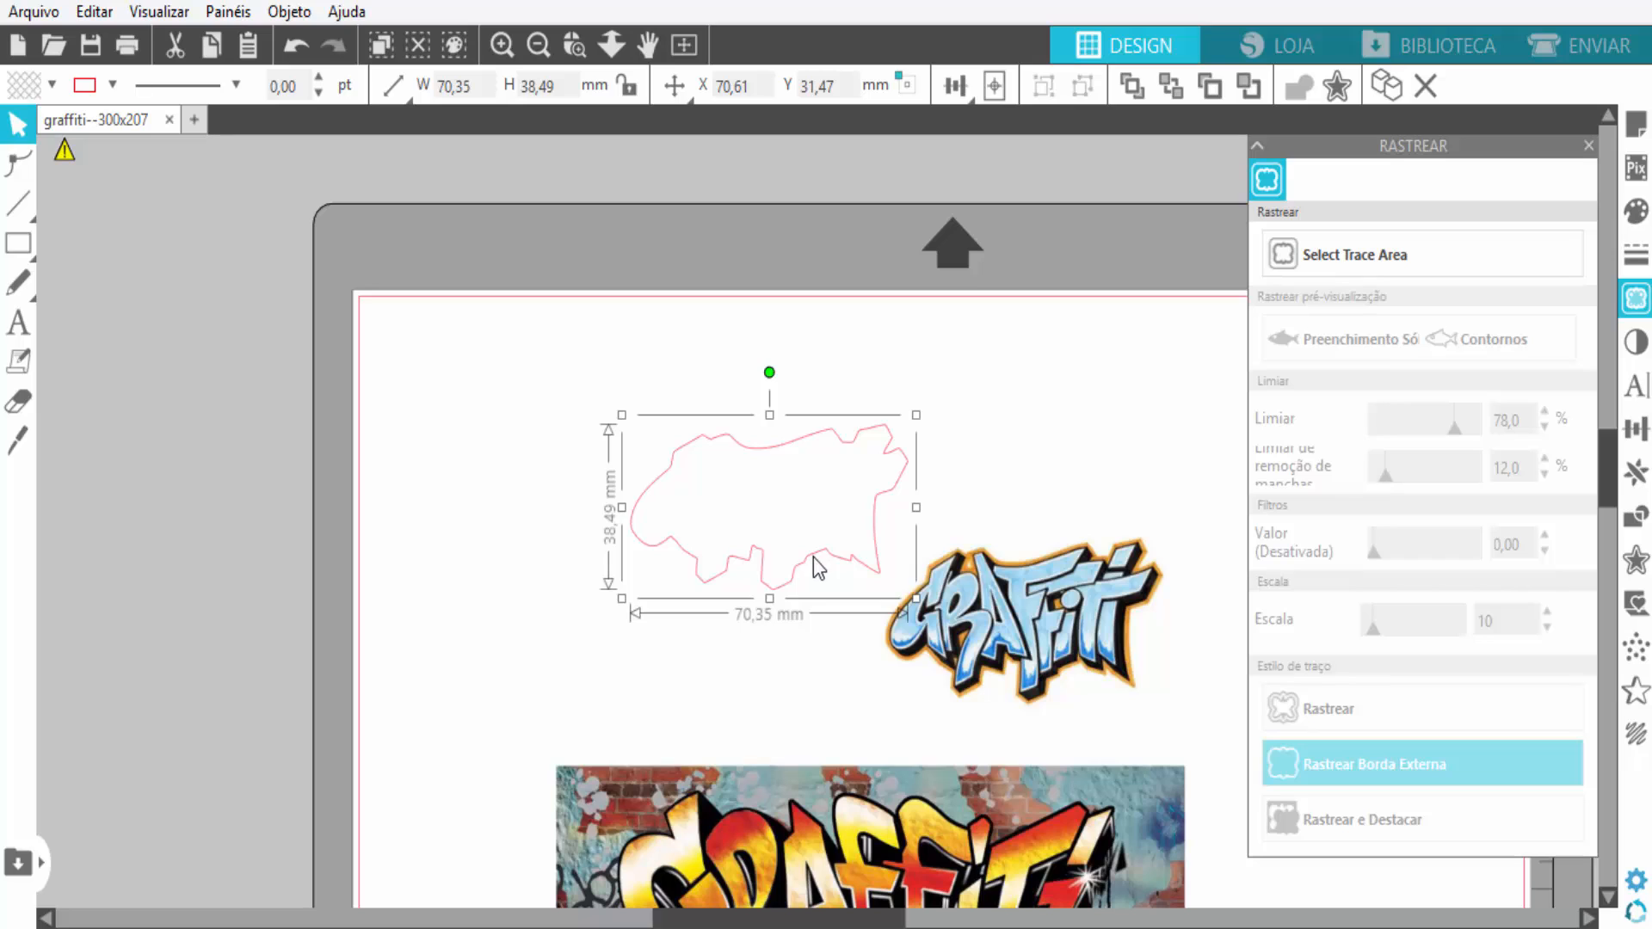
left_click(1337, 86)
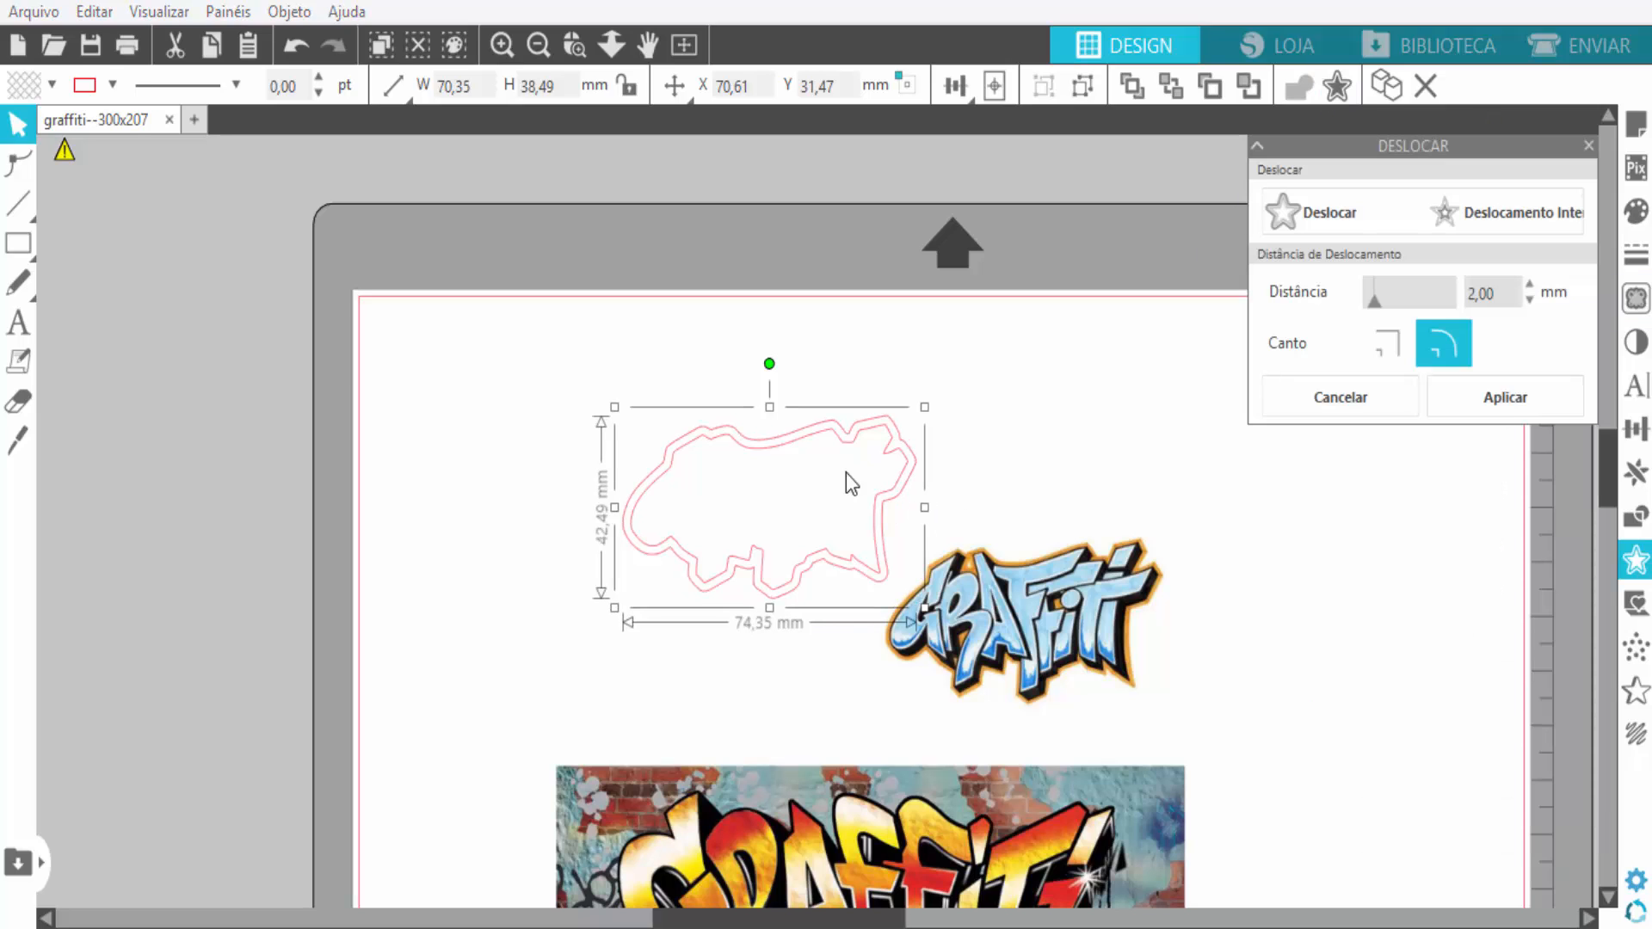
Delete the original inner outline and place the blue graffiti image inside the offset outline
left_click(829, 440)
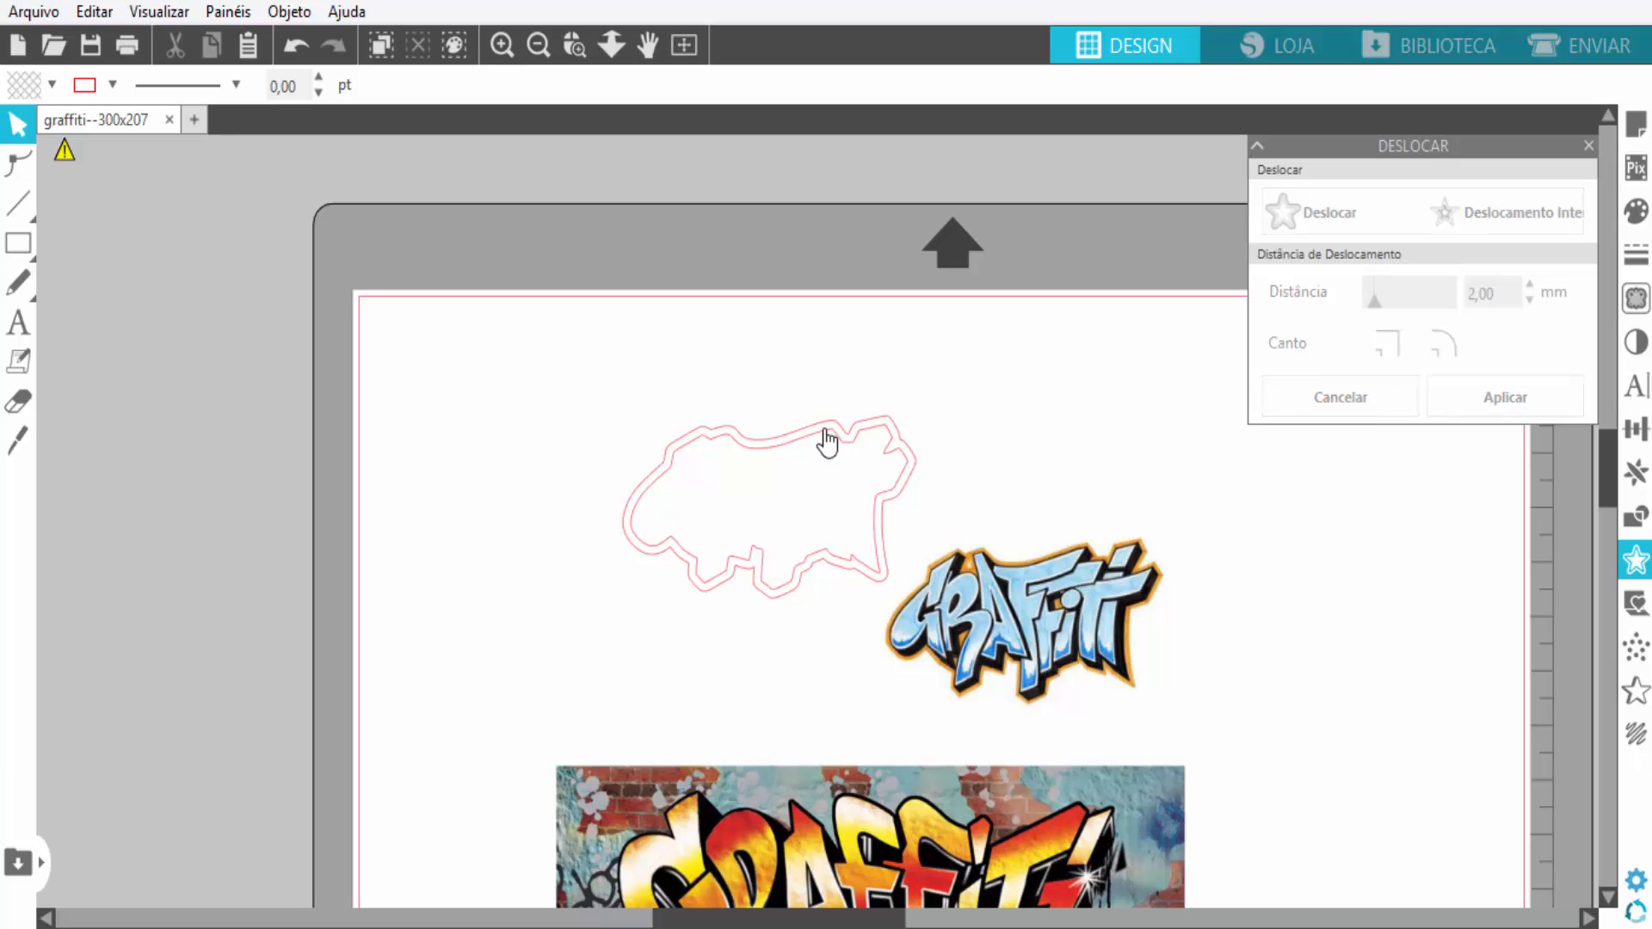
left_click(828, 439)
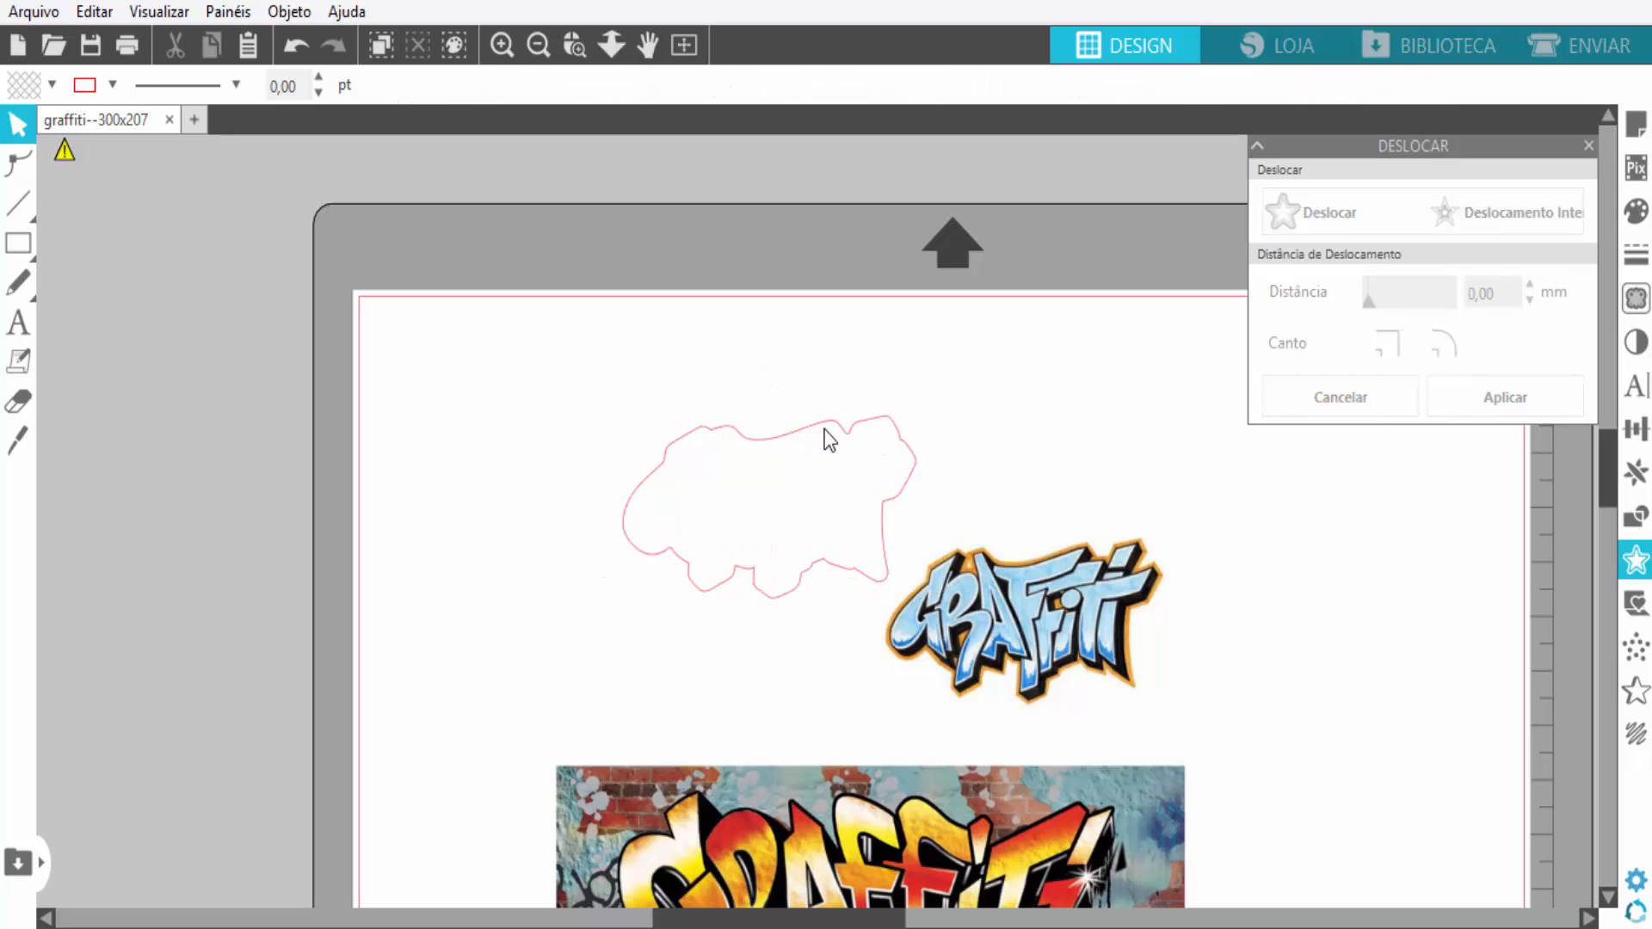
left_click_drag(1071, 620, 813, 494)
left_click(999, 550)
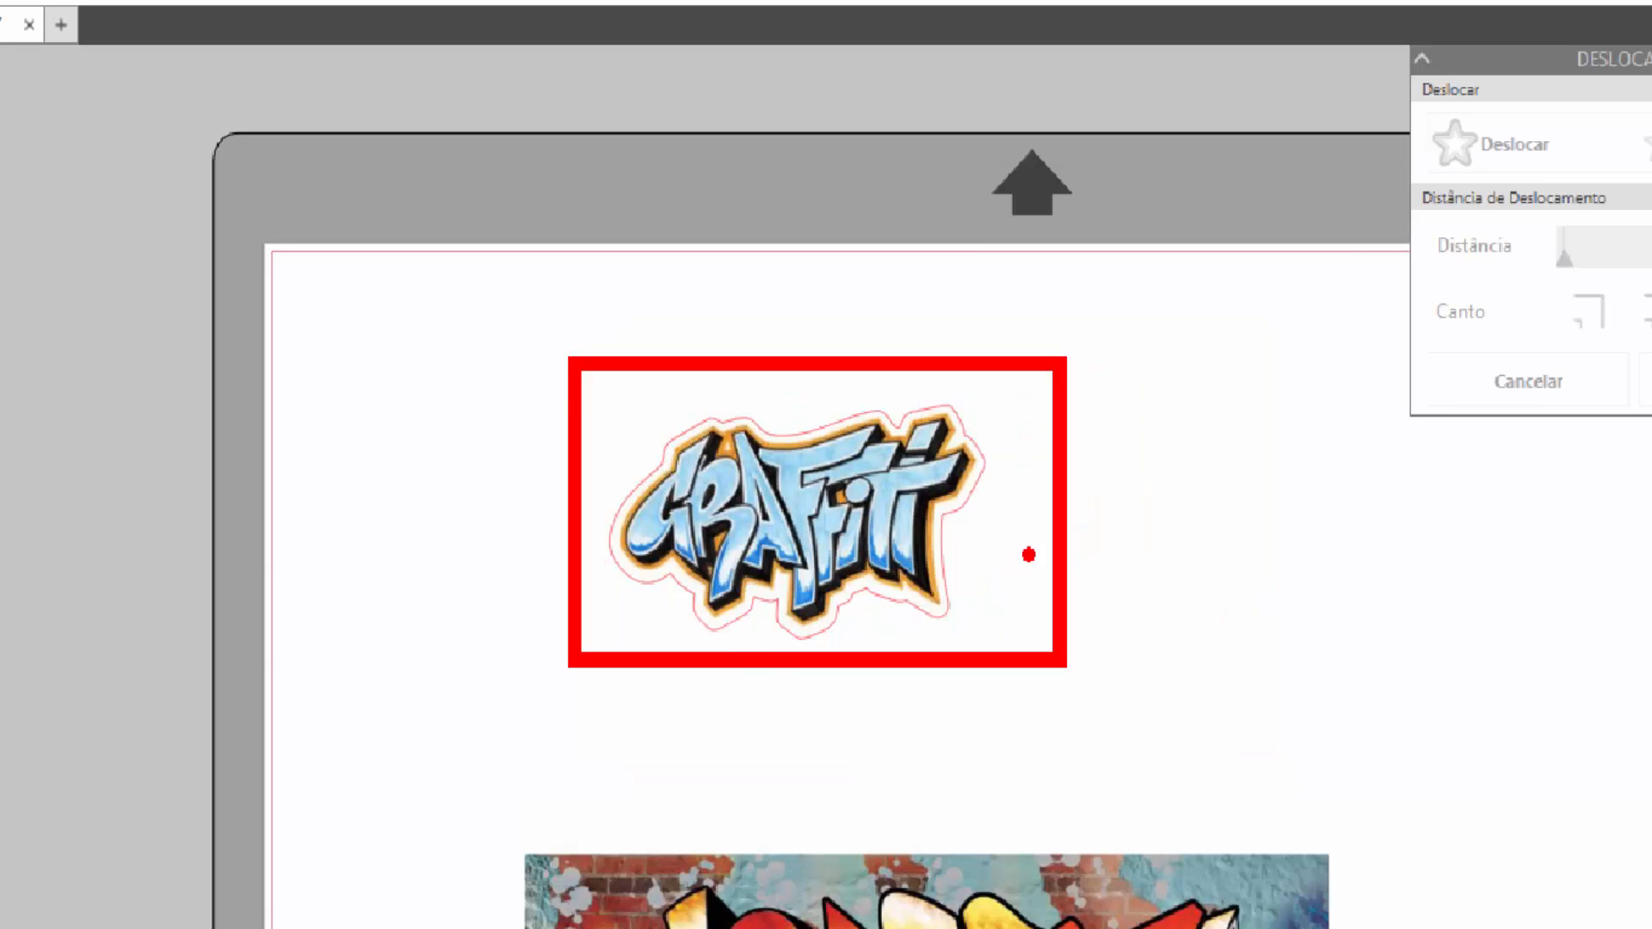
Trace the outer edge of the brick-wall graffiti within an area about 185 × 89 mm, with the threshold at 10%
scroll(806, 430, "down", 5)
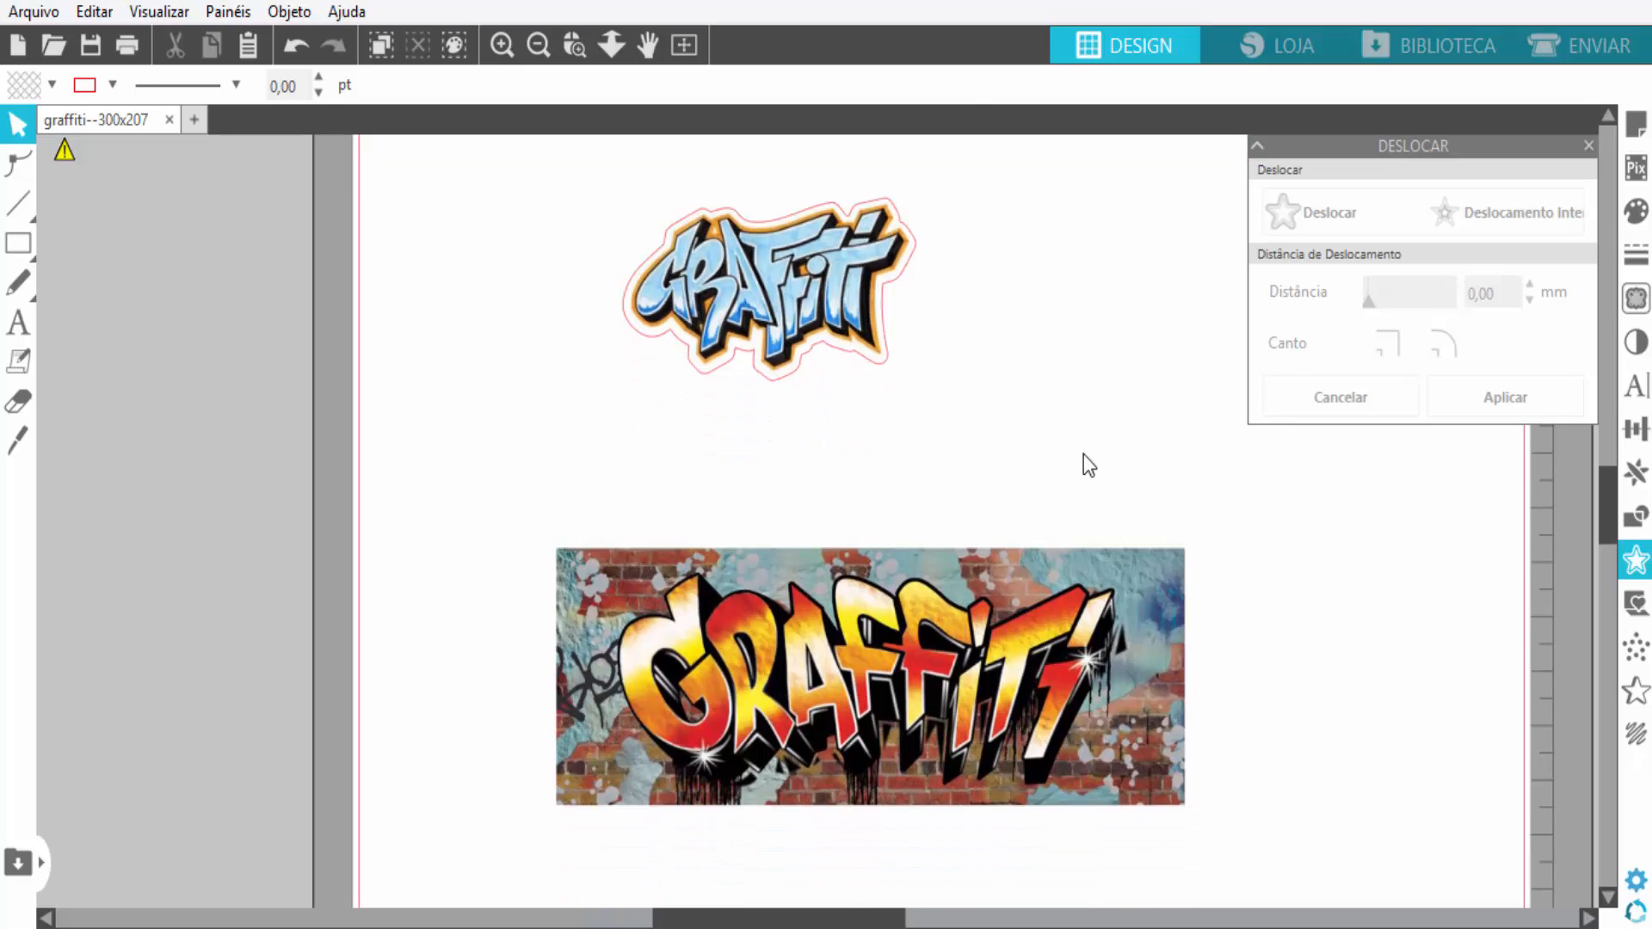
scroll(869, 530, "down", 1)
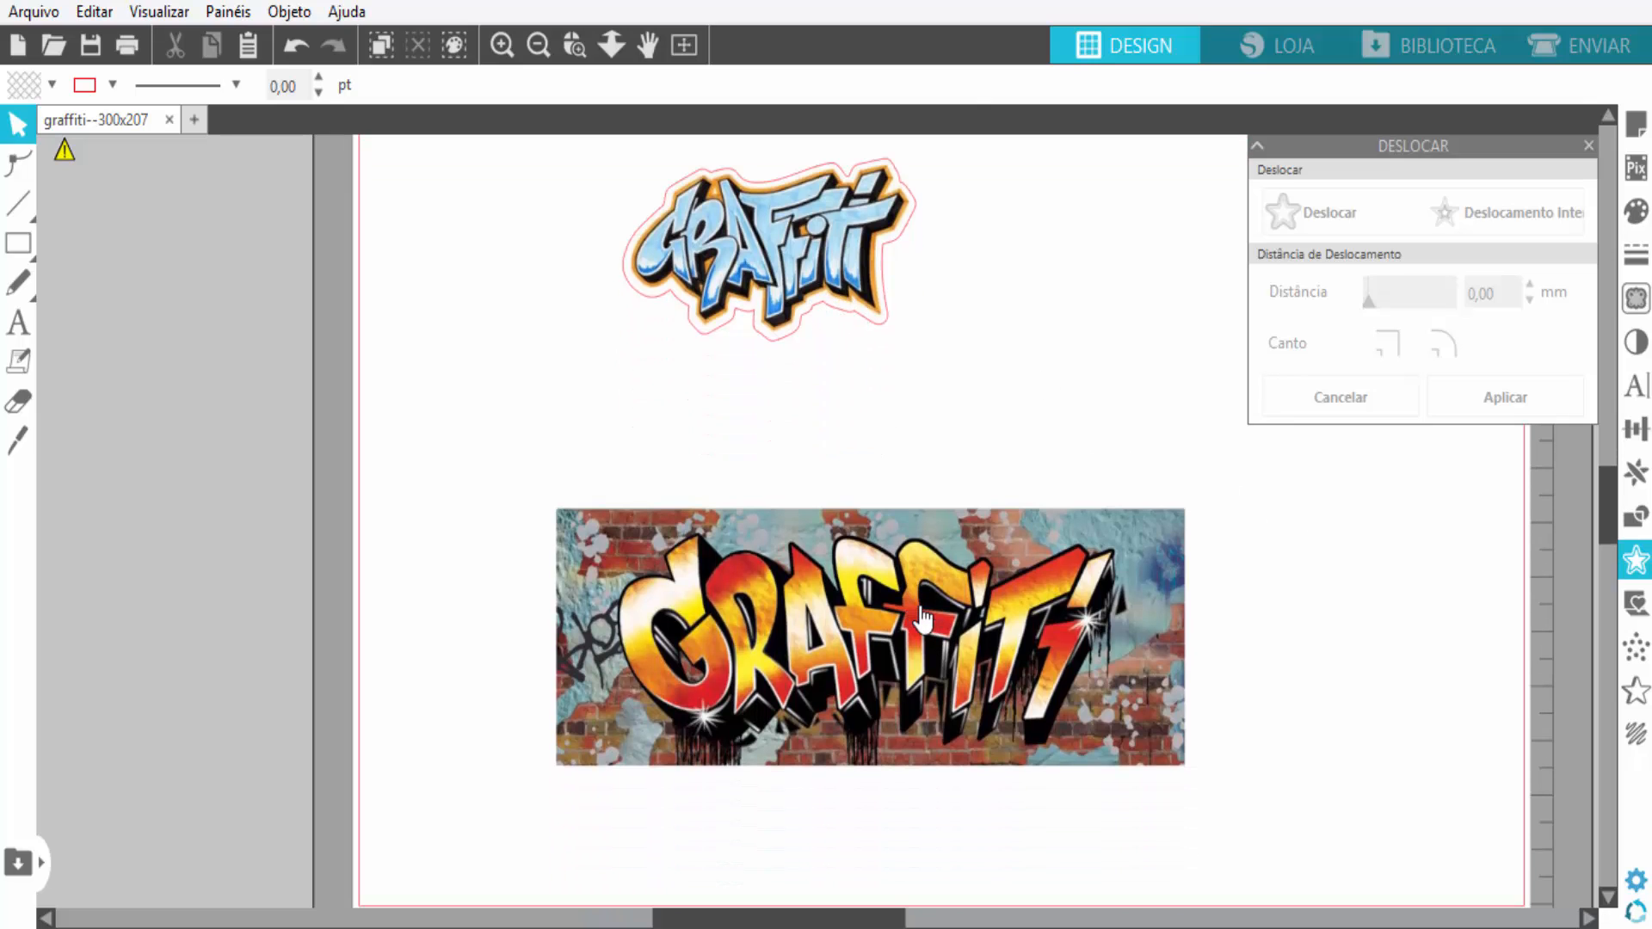
left_click(1635, 563)
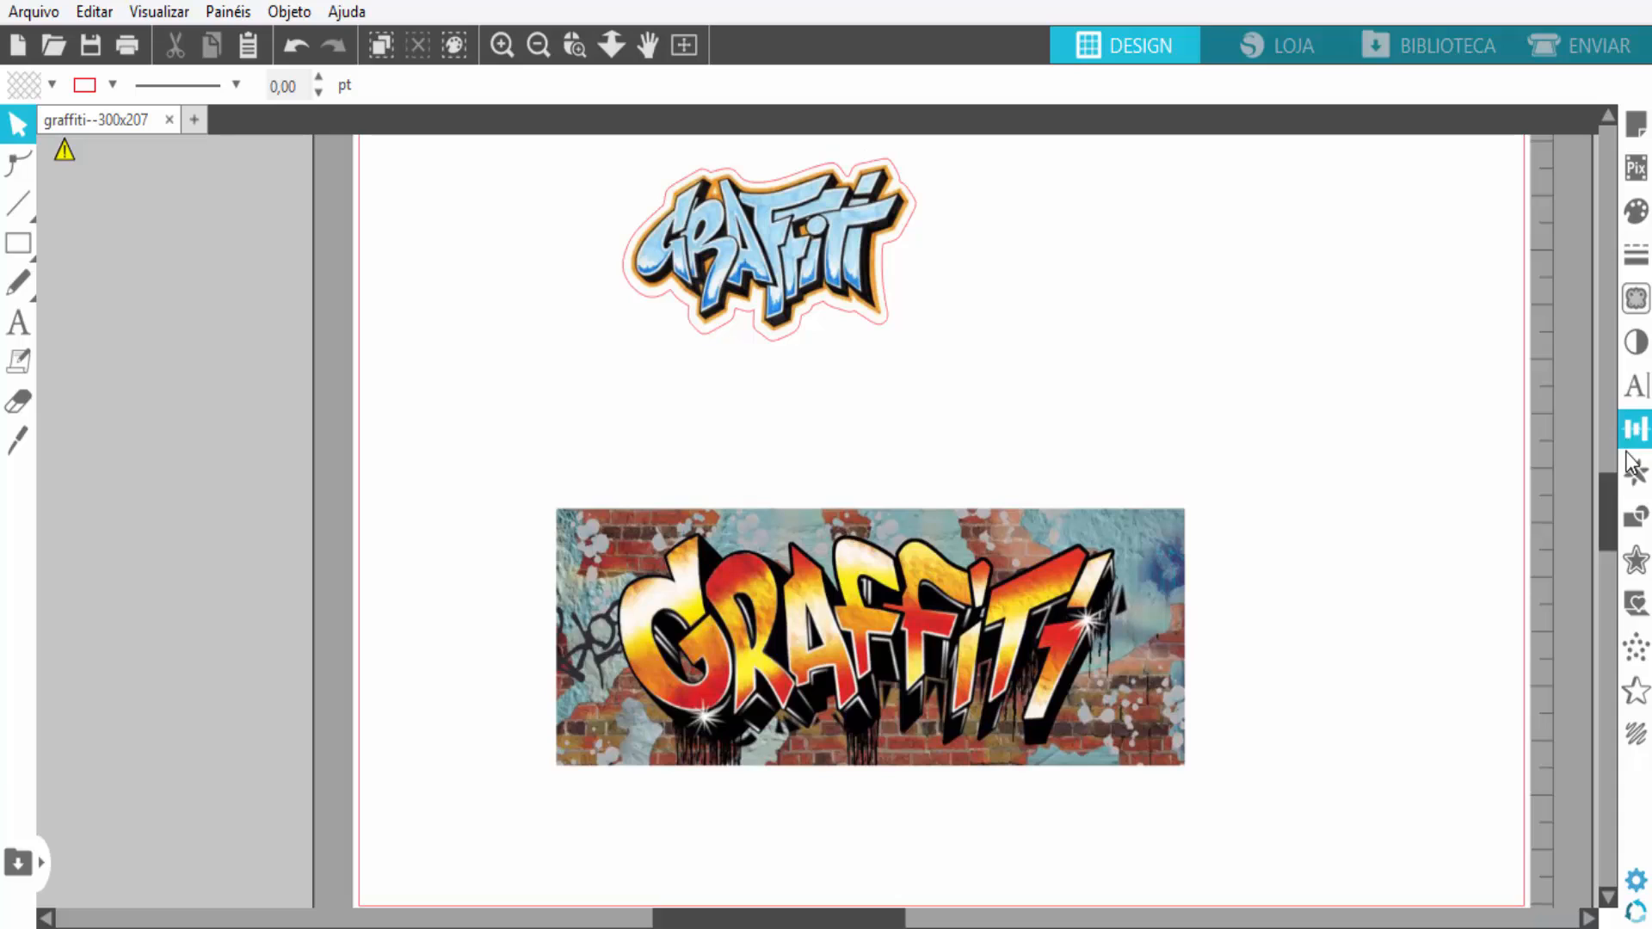
left_click(1636, 298)
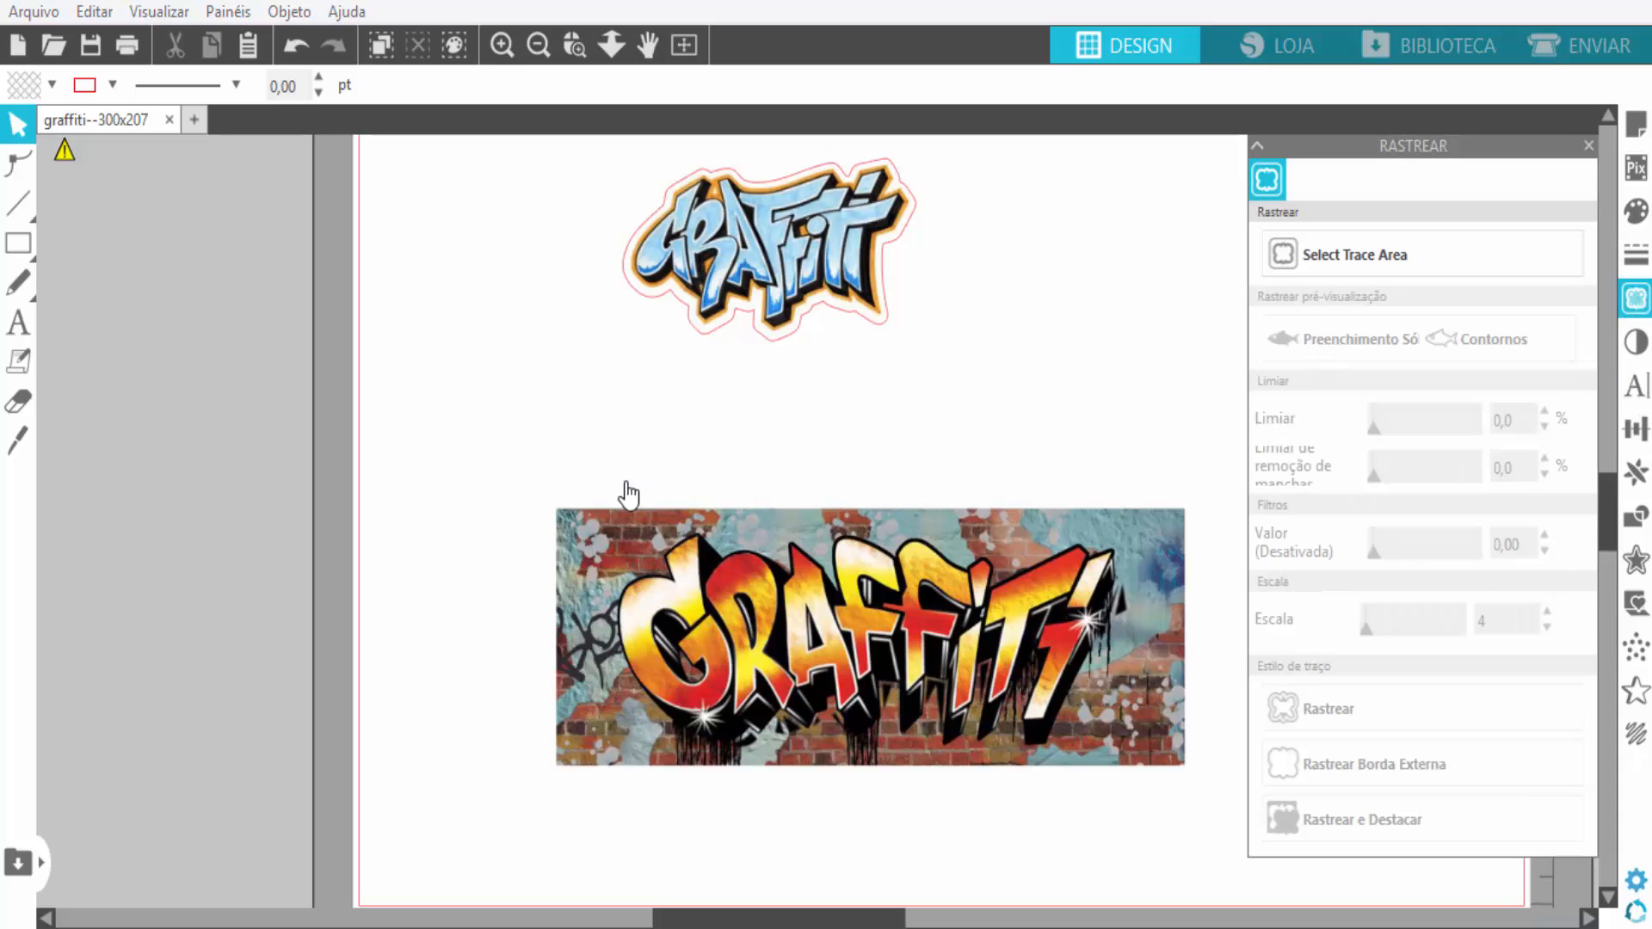
left_click(1313, 253)
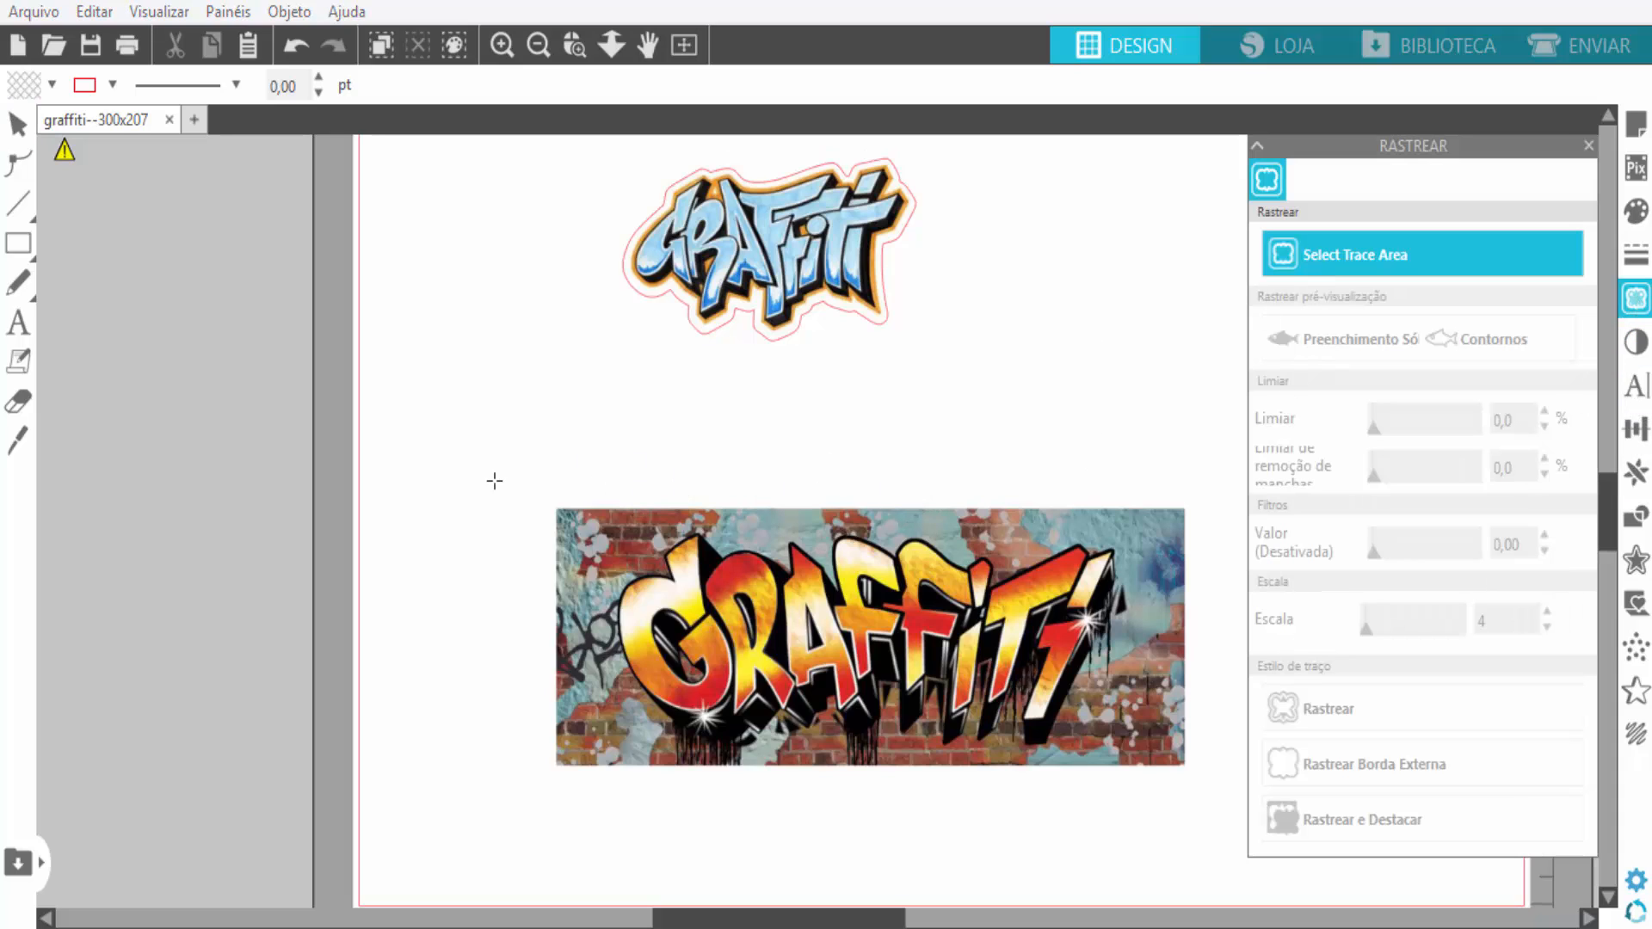
left_click_drag(504, 449, 1233, 834)
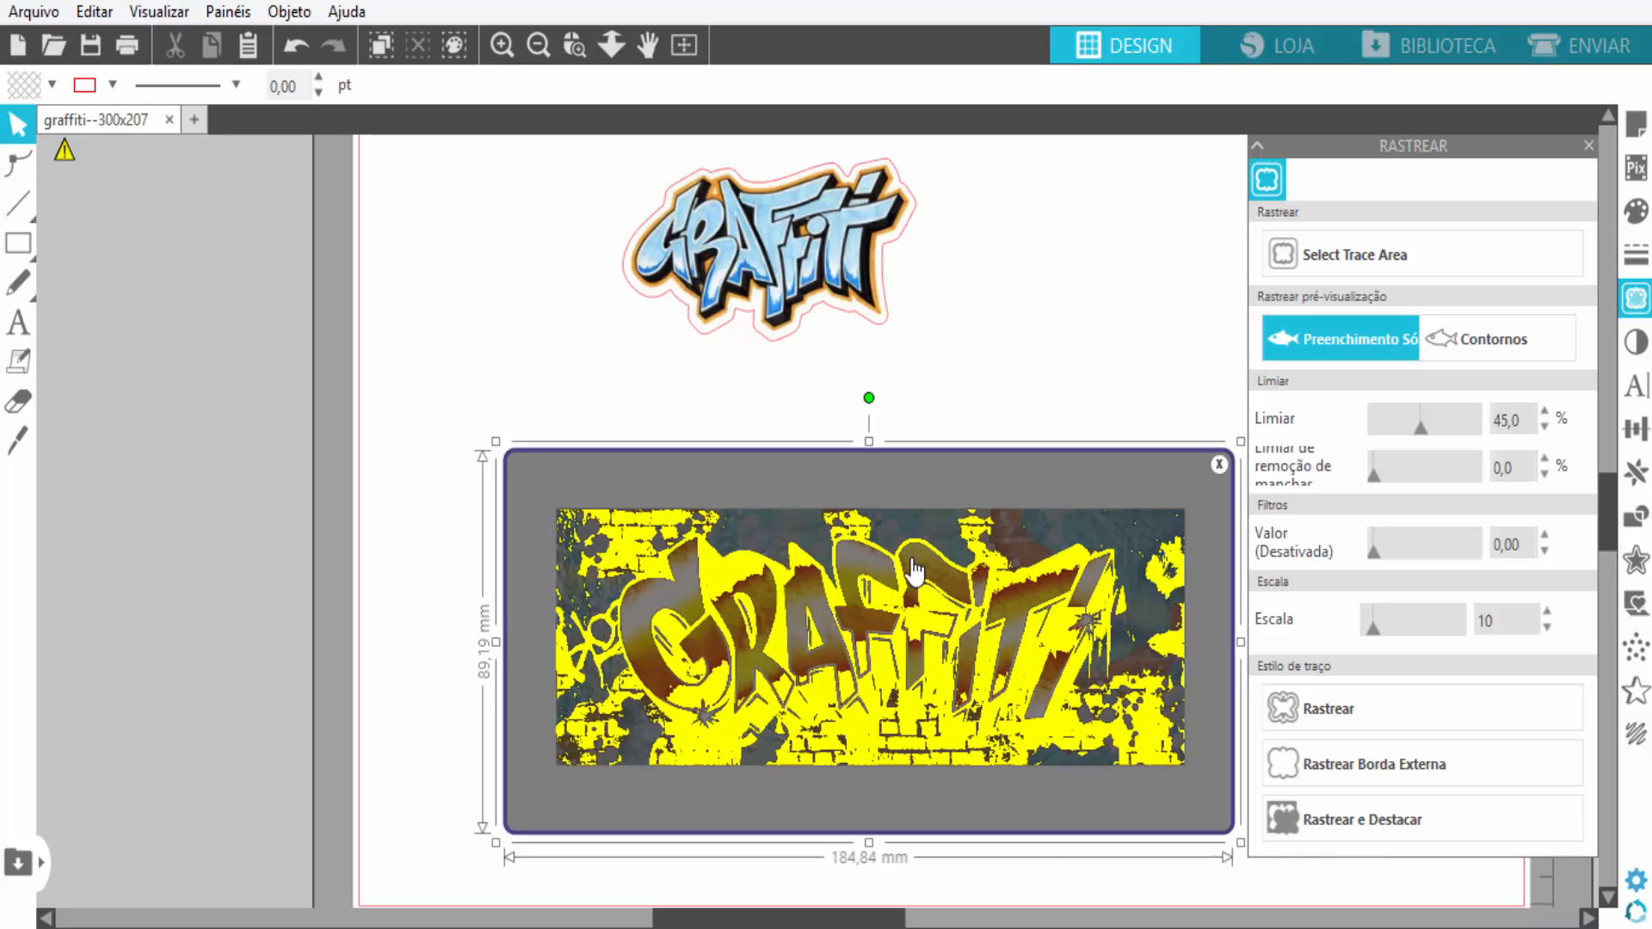
left_click_drag(1426, 432, 1384, 448)
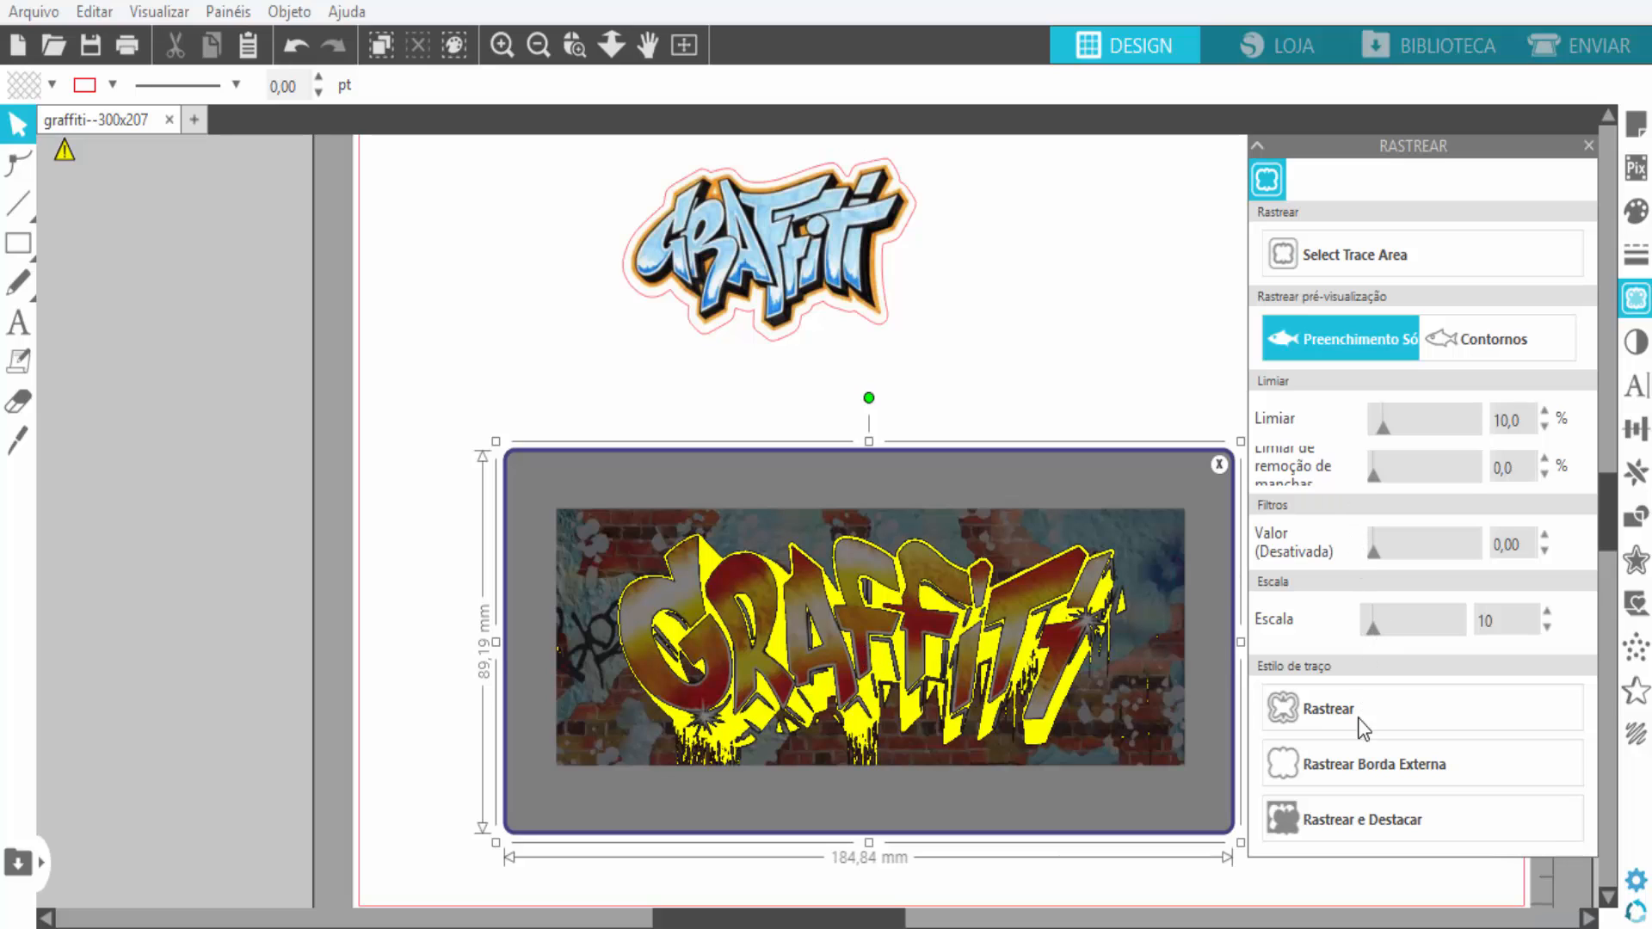
left_click(1301, 704)
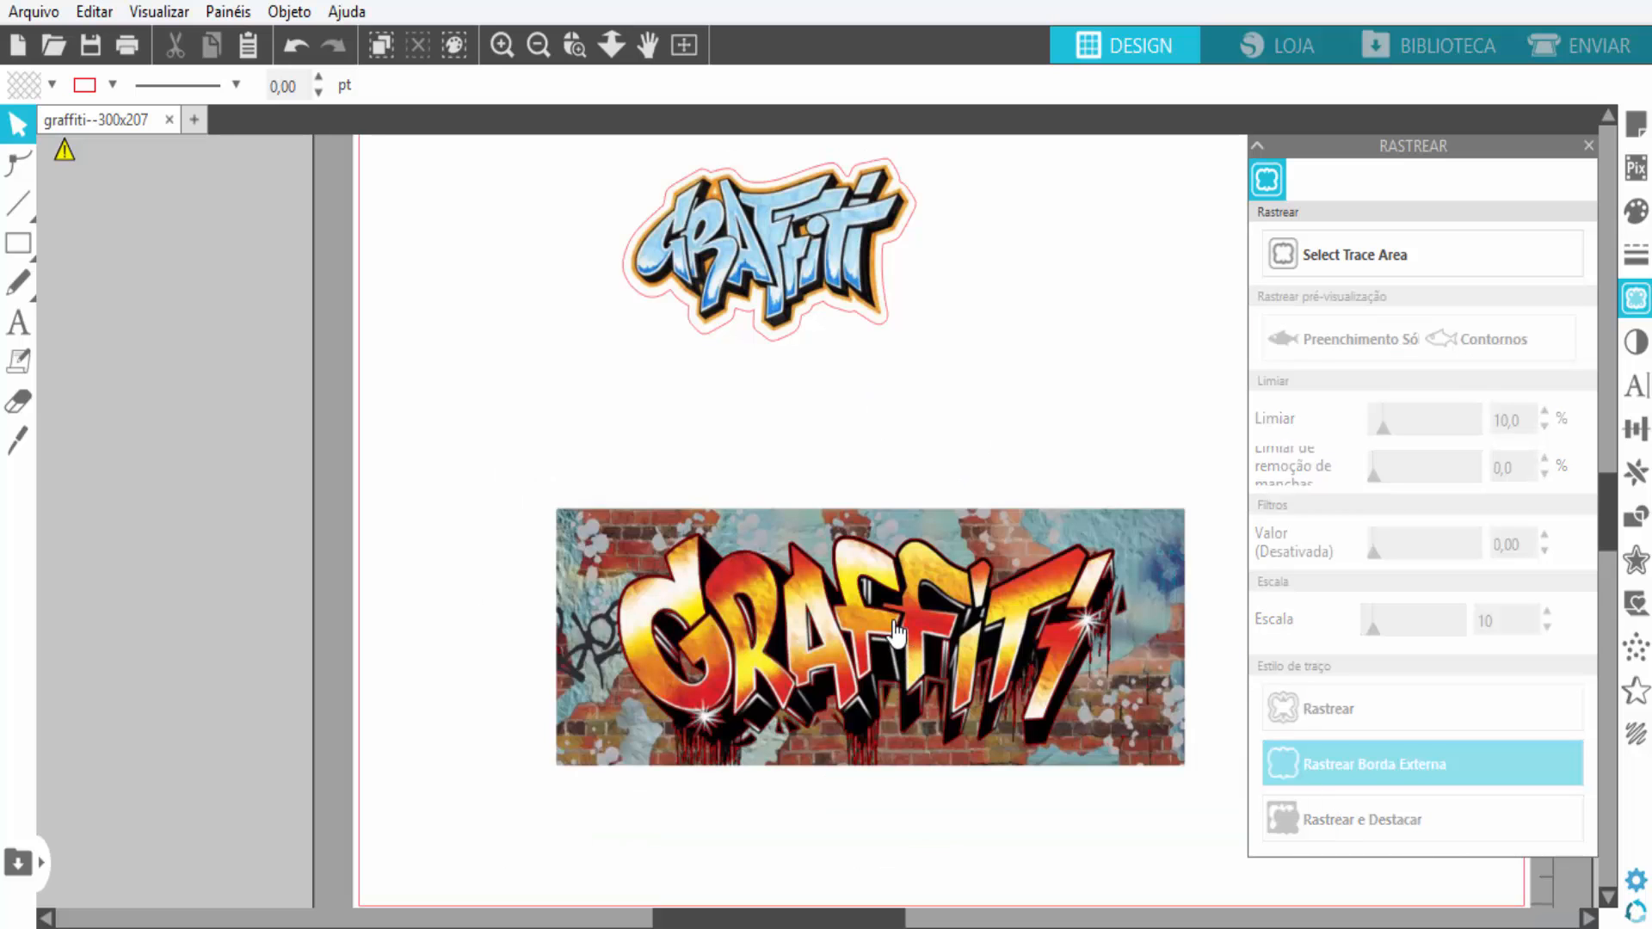
Move the brick-wall graffiti image off its traced outlines and select the outlines
mouse_move(900, 641)
left_mouse_down()
mouse_move(897, 753)
mouse_move(825, 778)
mouse_move(466, 551)
mouse_move(395, 356)
left_mouse_up()
left_click(768, 540)
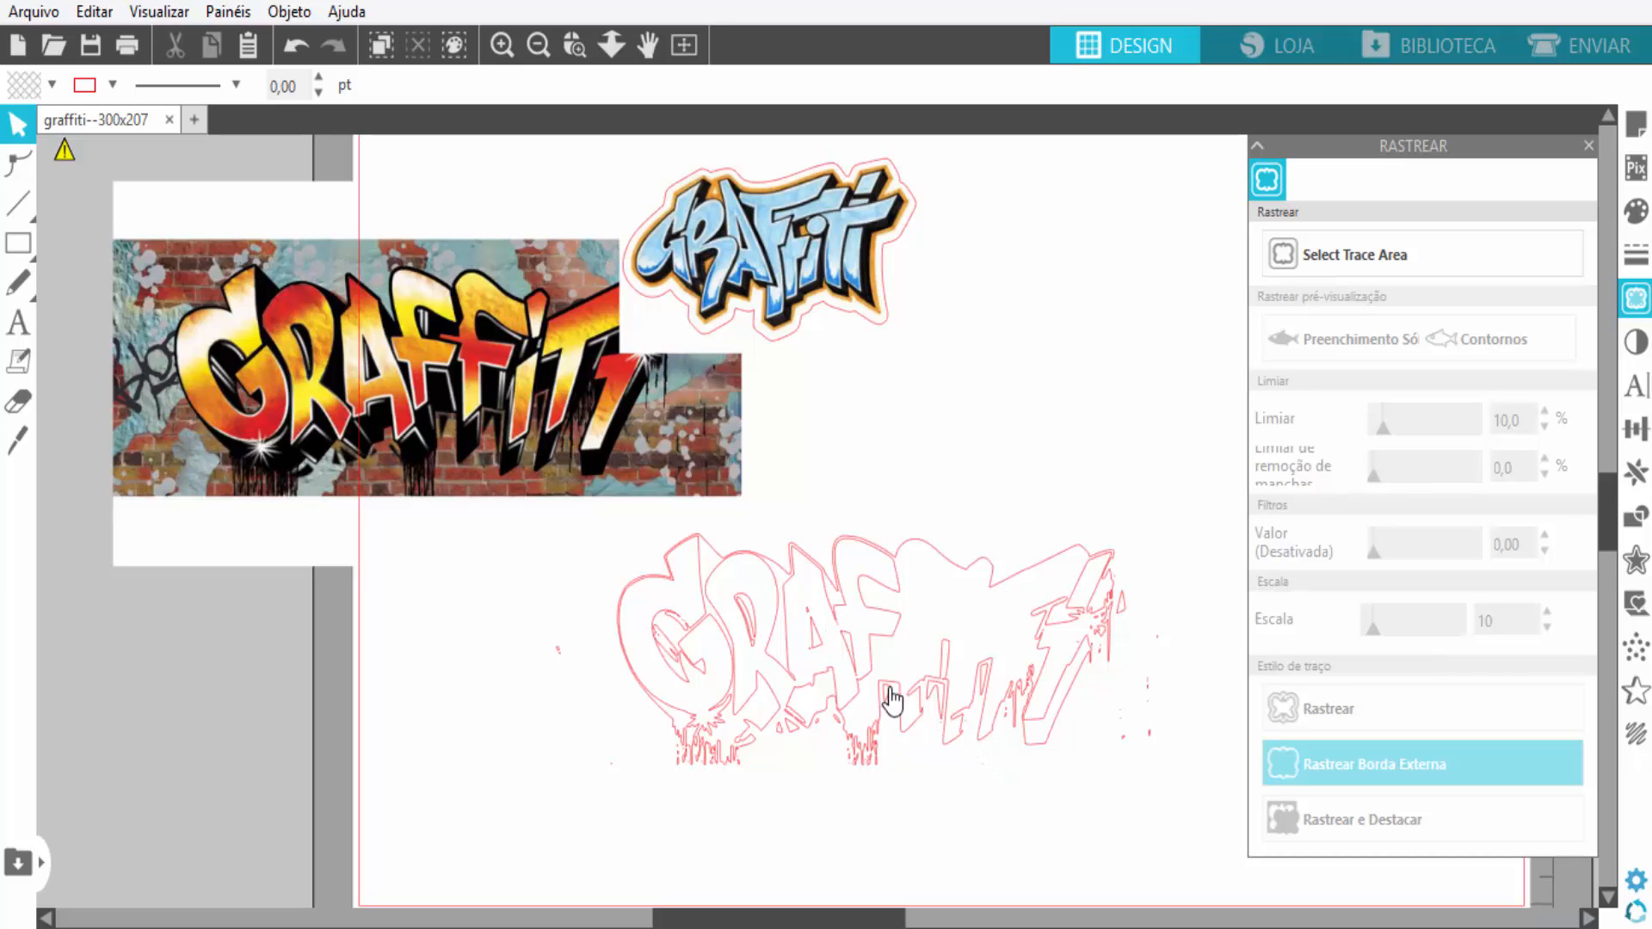
left_click(777, 618)
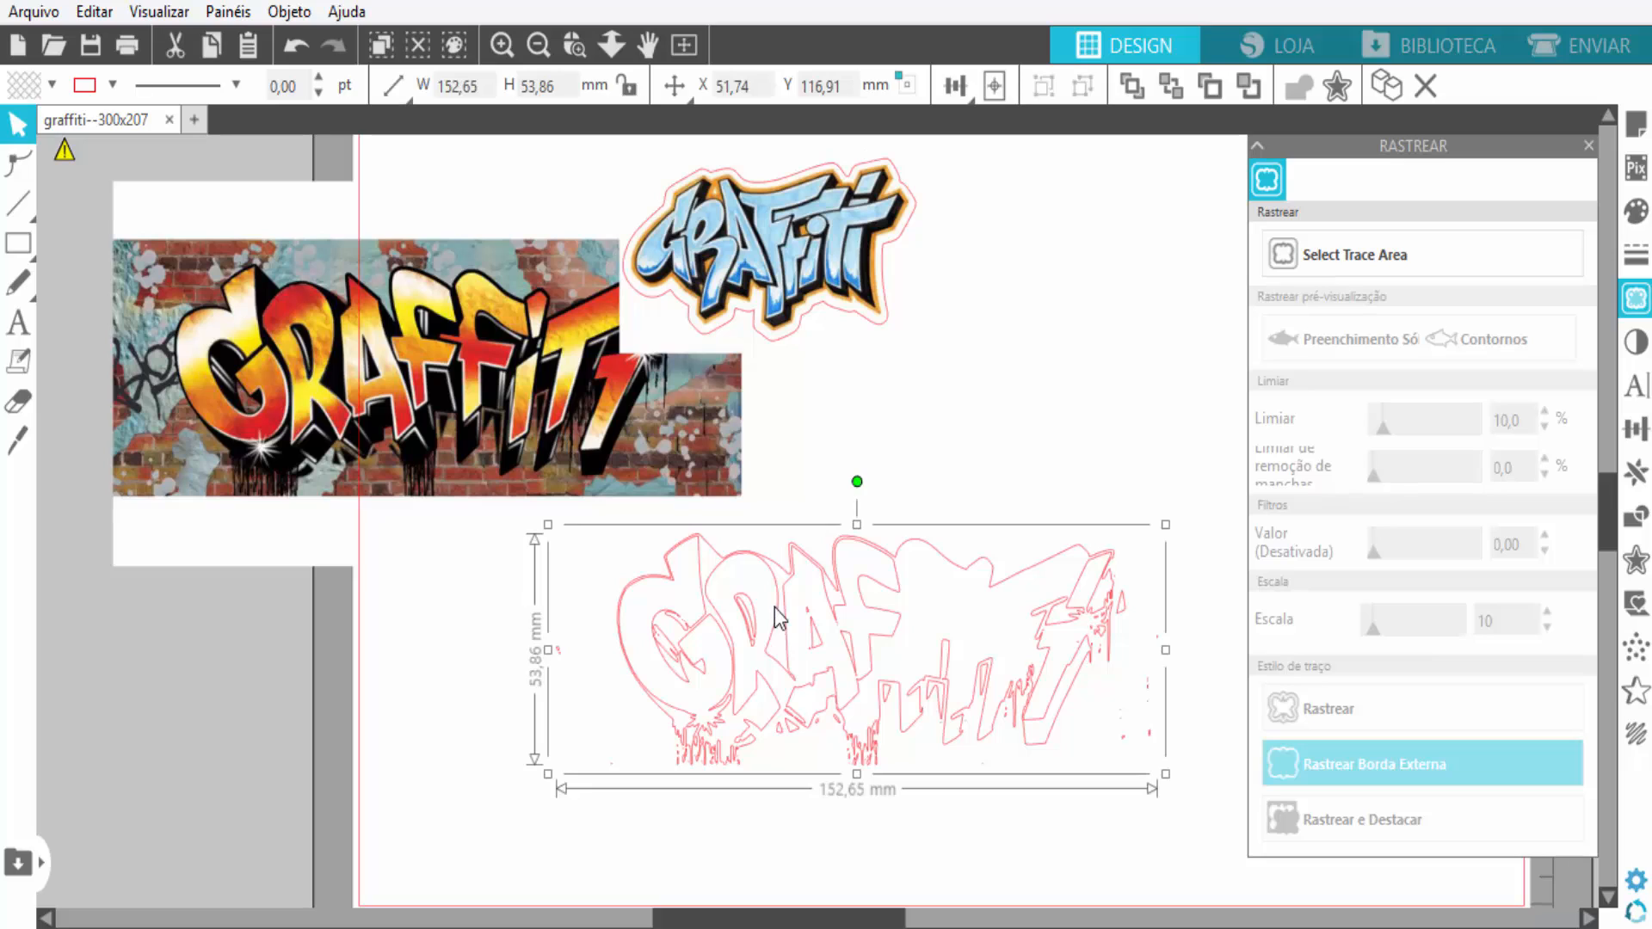